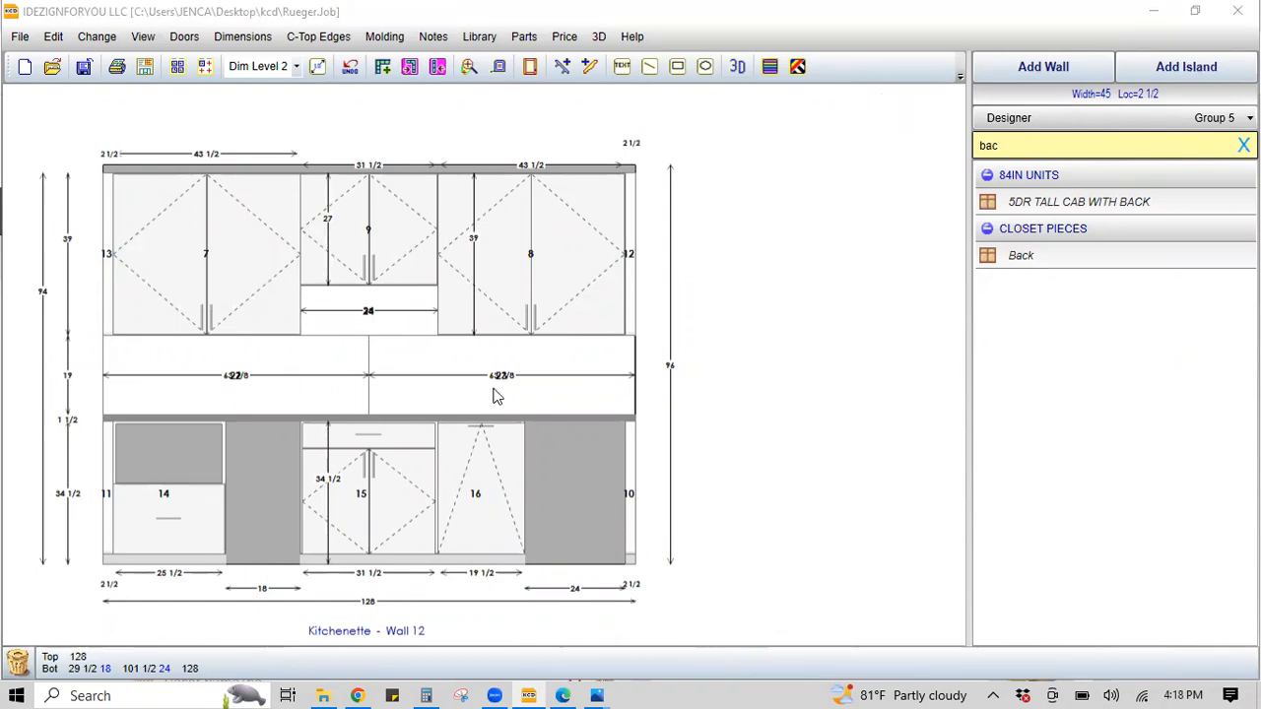
- Check the color group assigned to upper cabinet 7 and back panel 22
double_click(211, 253)
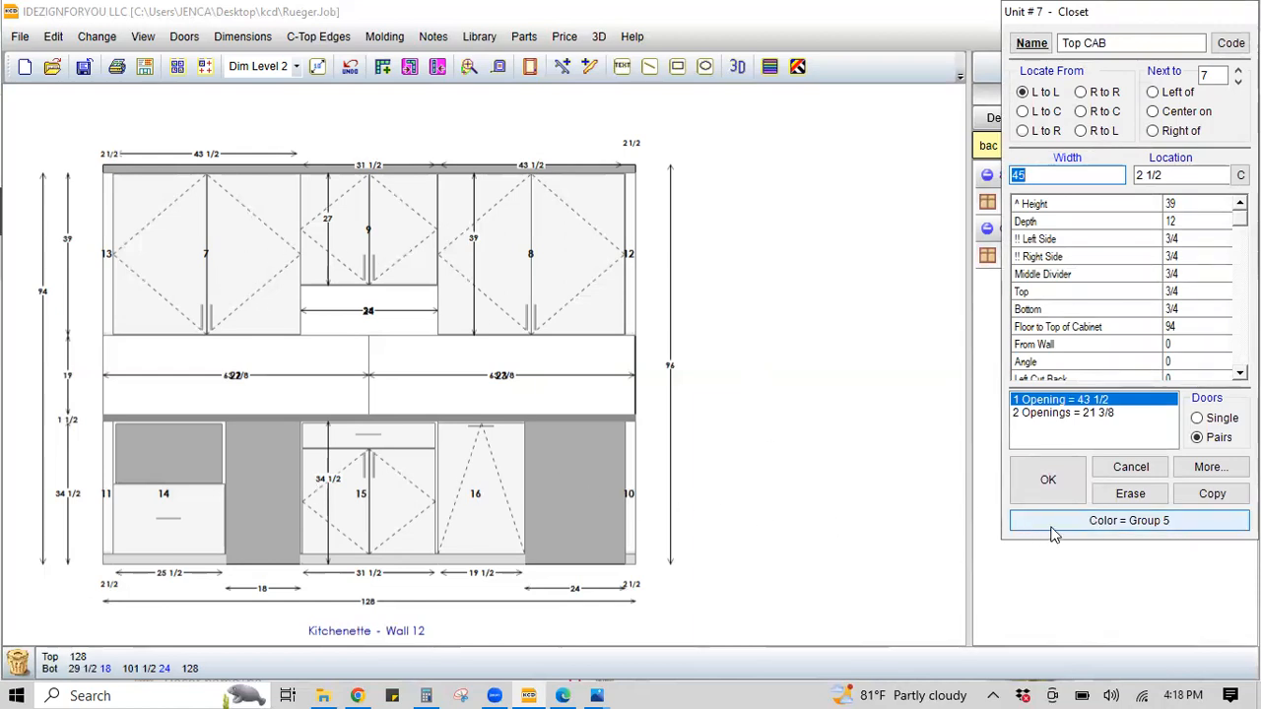
left_click(1131, 467)
double_click(249, 383)
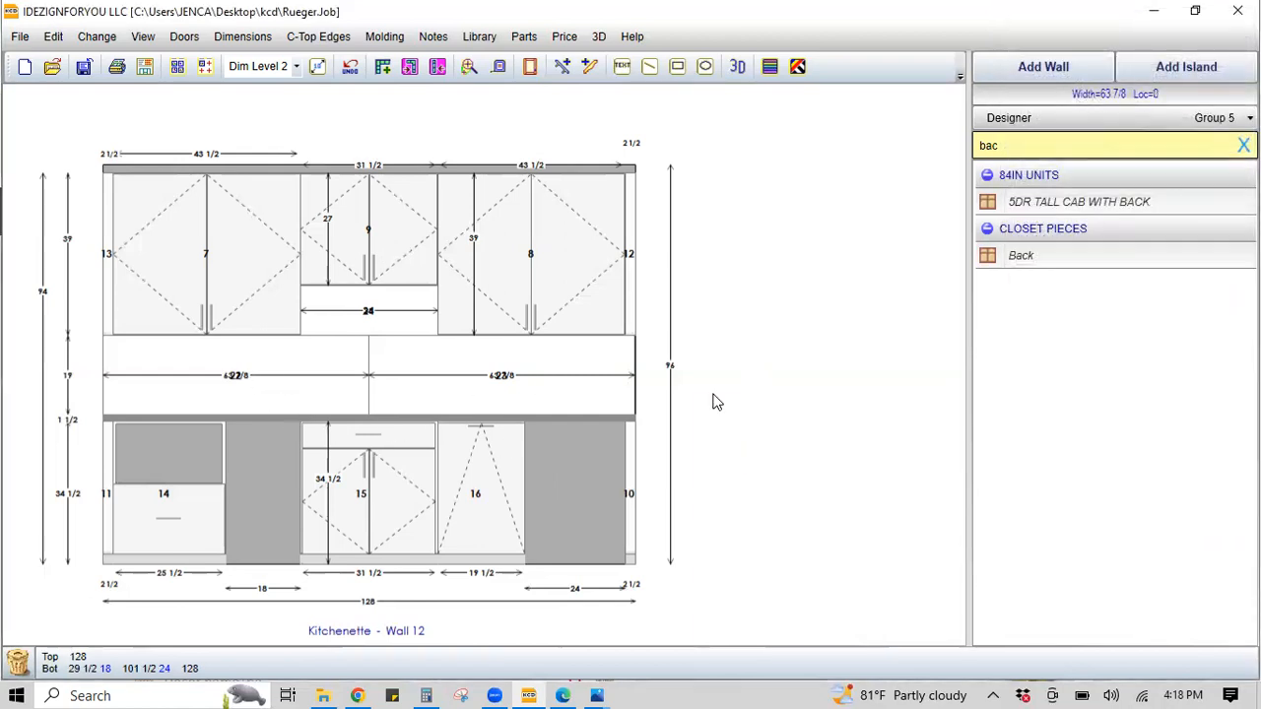
left_click(1072, 505)
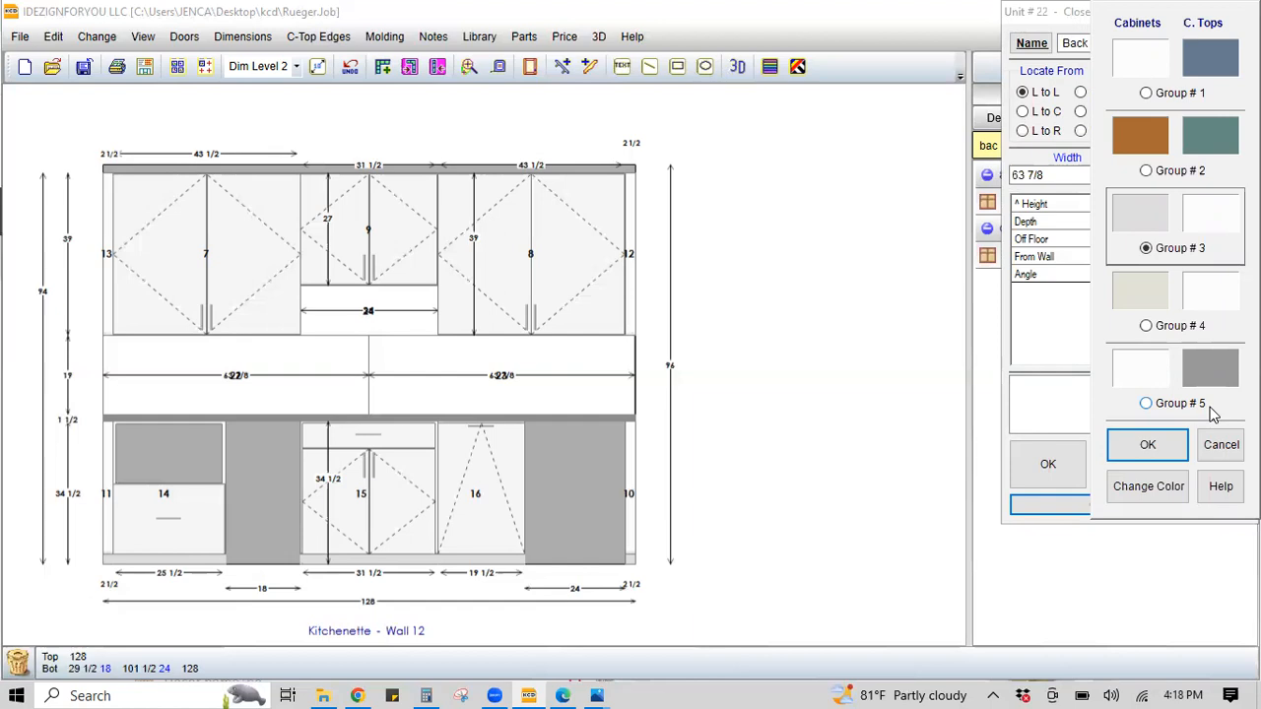
left_click(1148, 445)
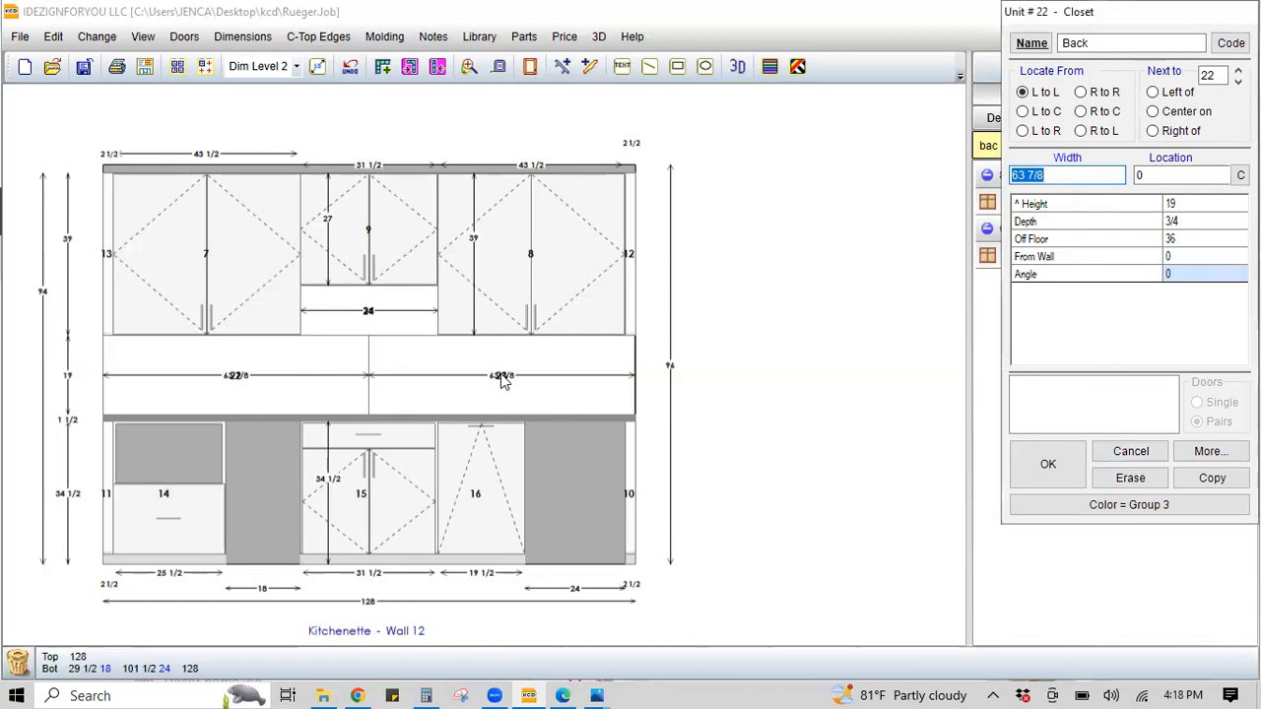
left_click(1039, 471)
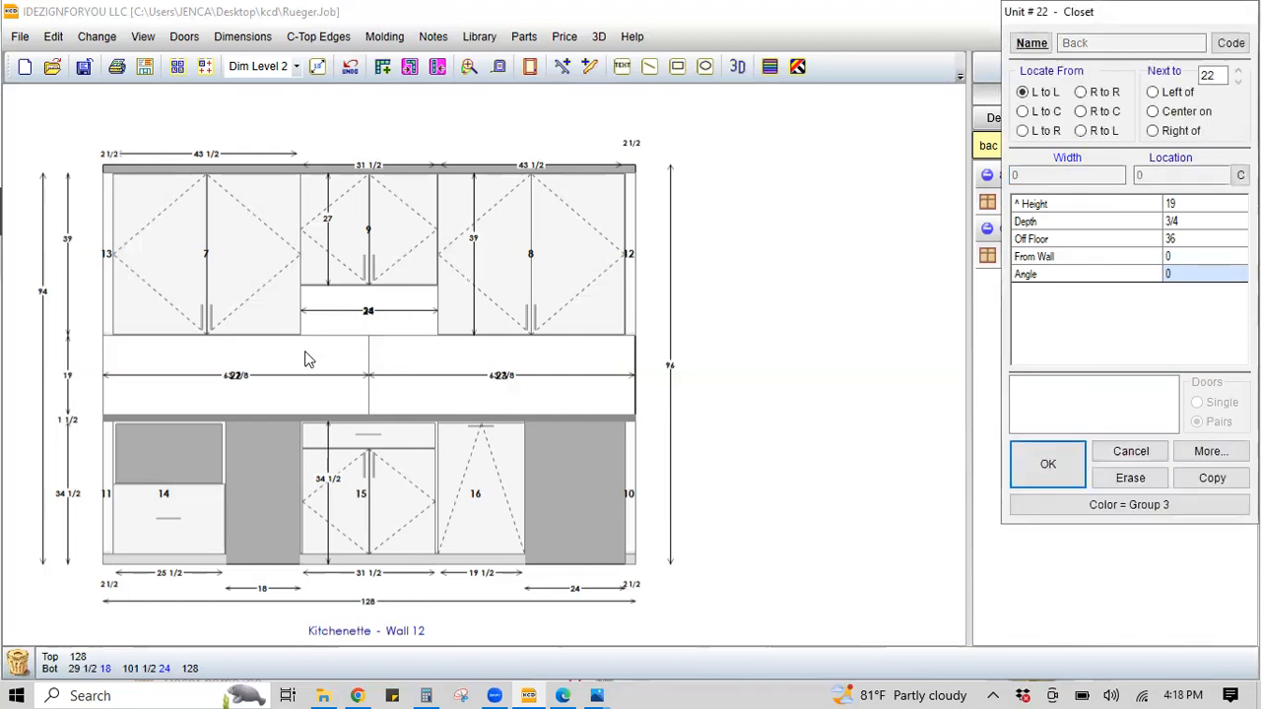
- Check the color group assigned to back panels 23 and 24 and to base cabinet 15
left_click(504, 384)
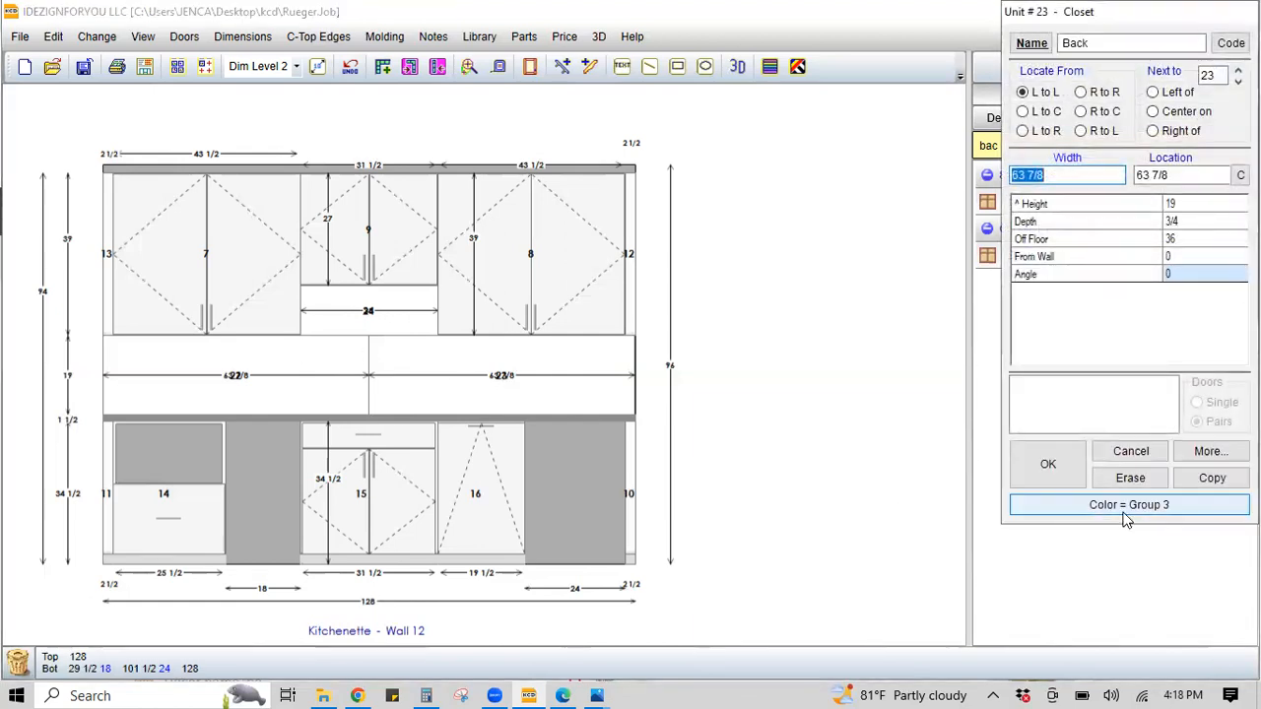
left_click(1131, 451)
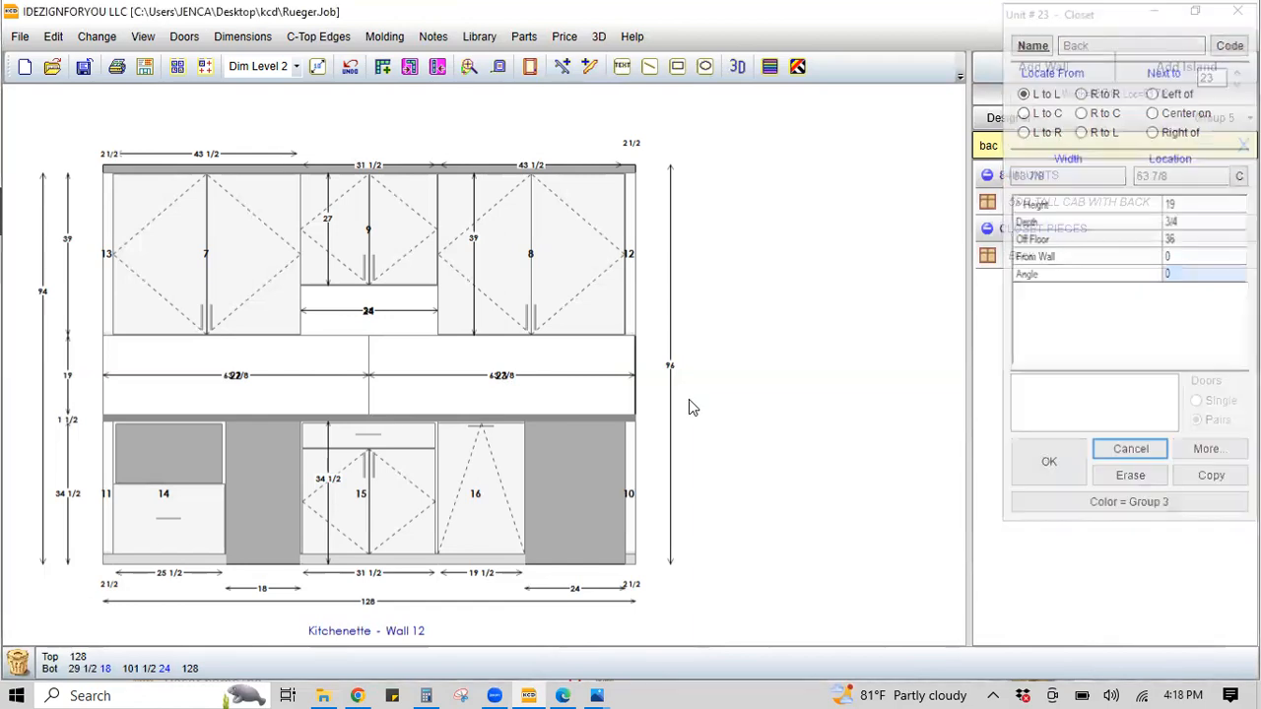
left_click(370, 315)
left_click(1045, 516)
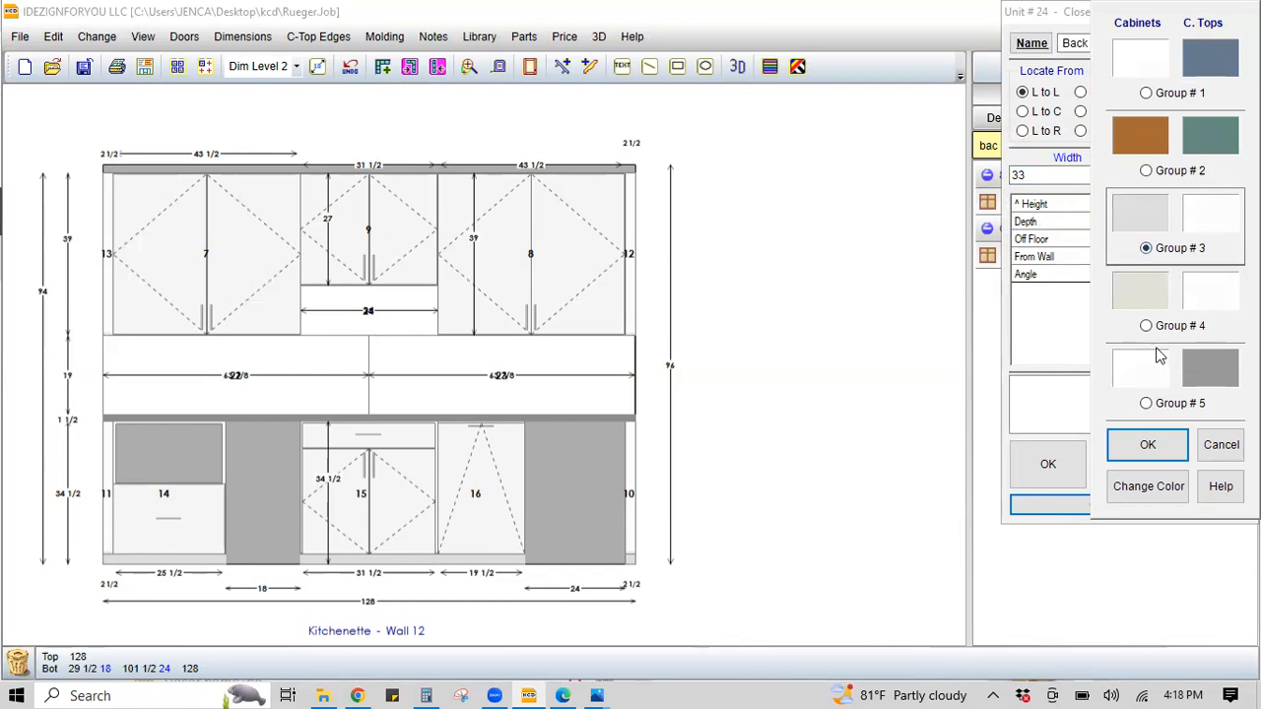
left_click(1145, 444)
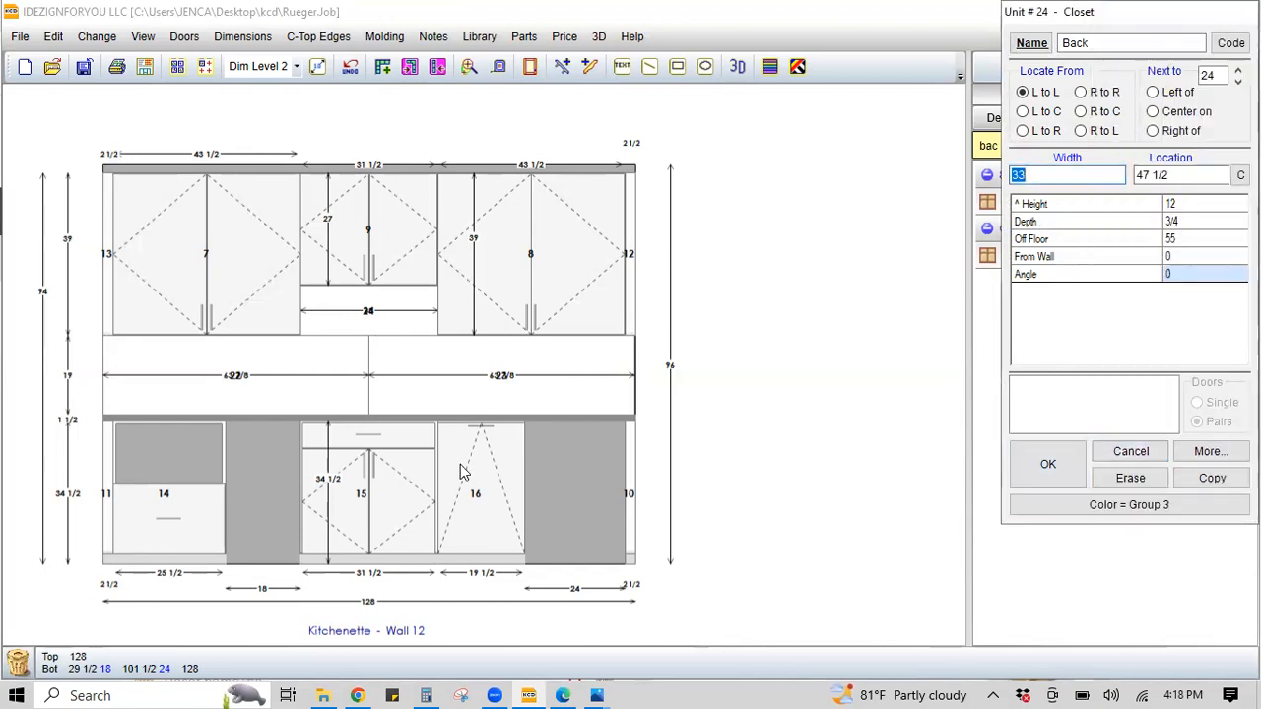
left_click(1018, 483)
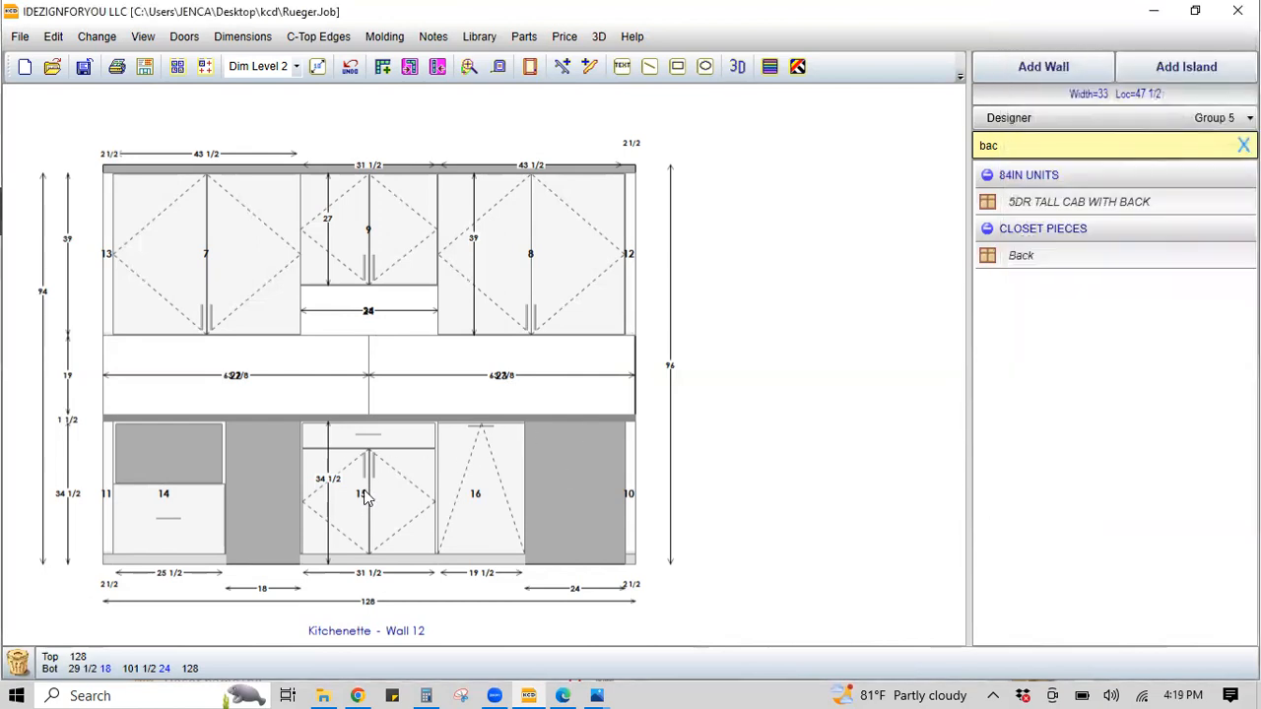
double_click(362, 498)
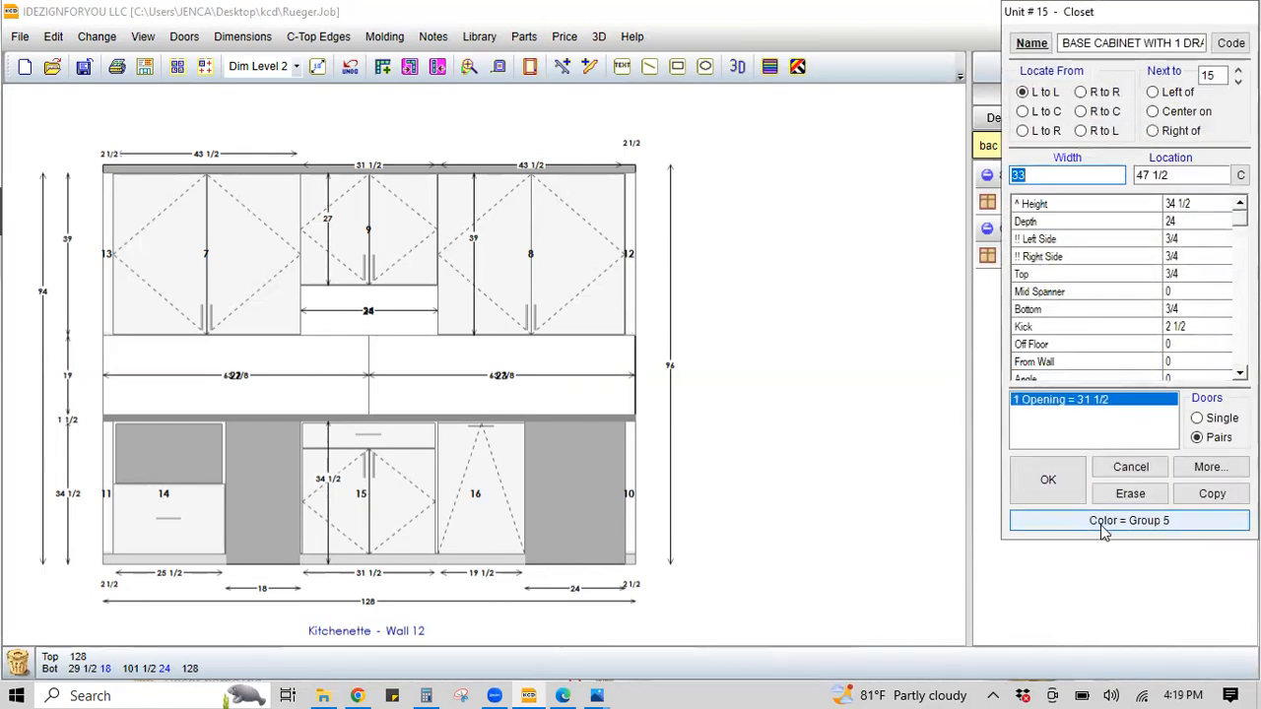
left_click(1043, 483)
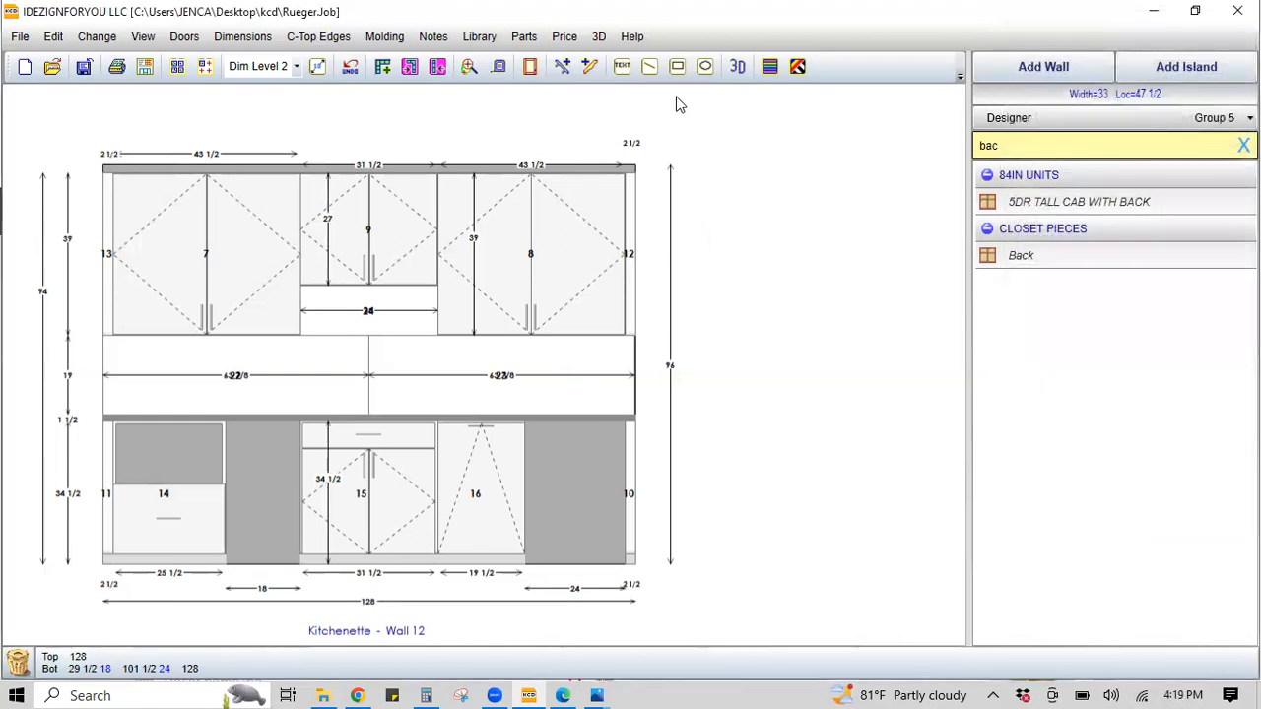
- Show the kitchenette in 3D and open the texture settings
left_click(598, 36)
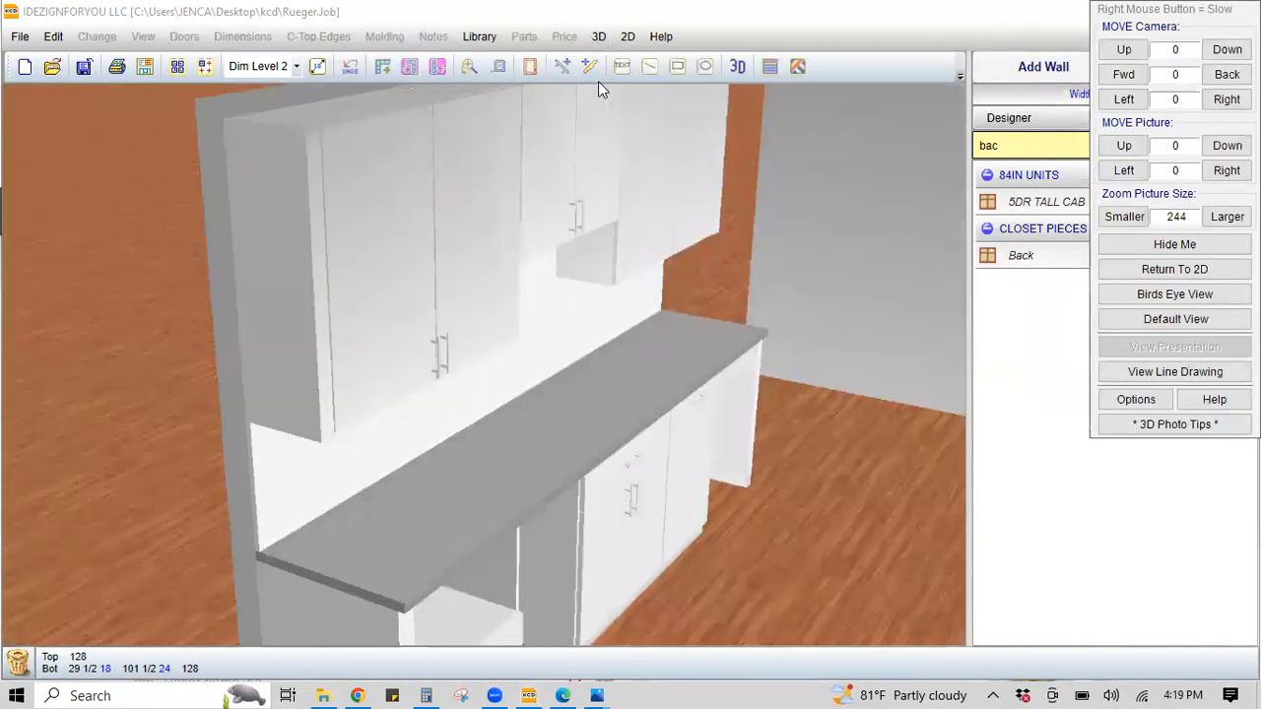
left_click_drag(601, 88, 625, 279)
left_click(1143, 397)
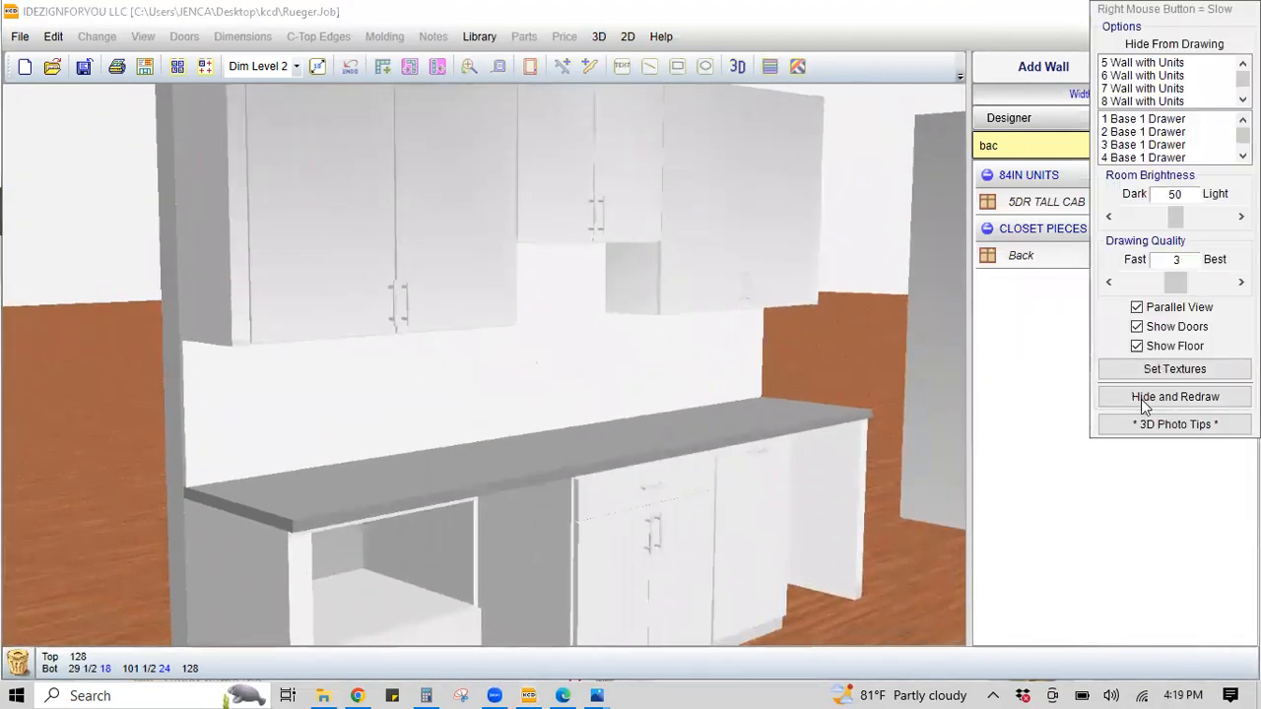
left_click(1179, 373)
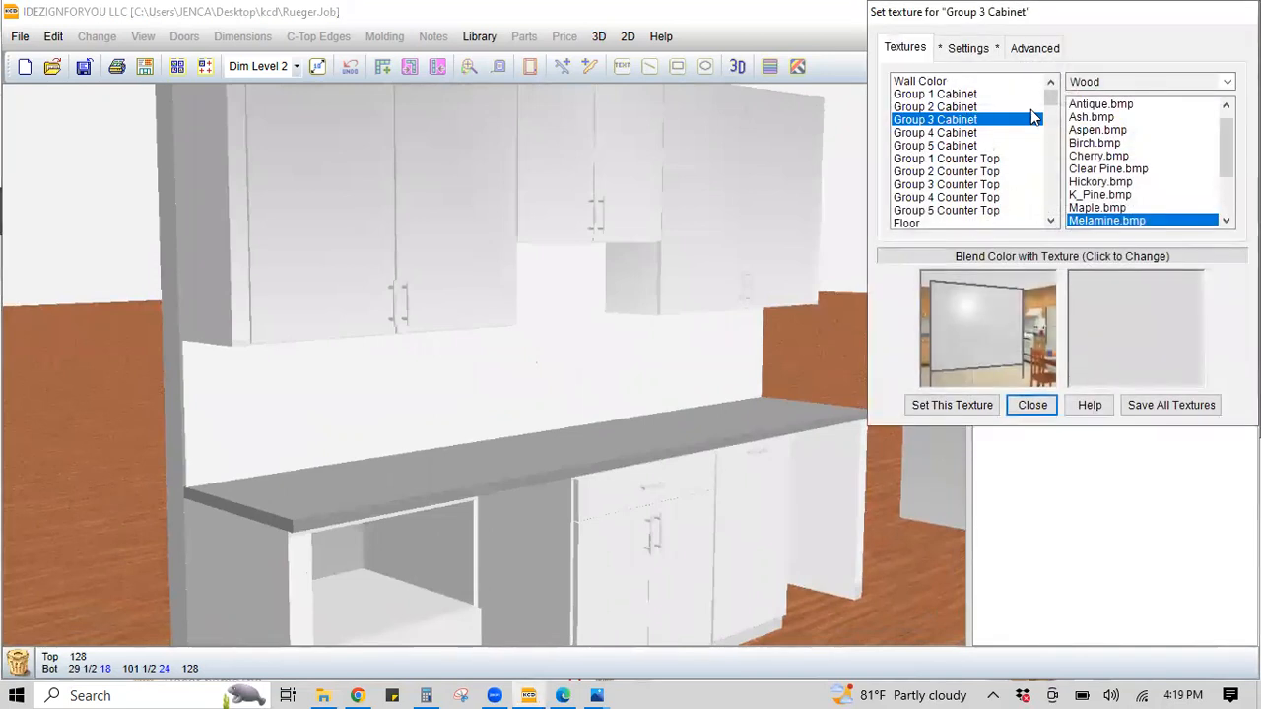
- Choose the Melamine.bmp texture from the Wood category for the Group 5 Counter Top
left_click(1050, 148)
scroll(980, 118, "down", 15)
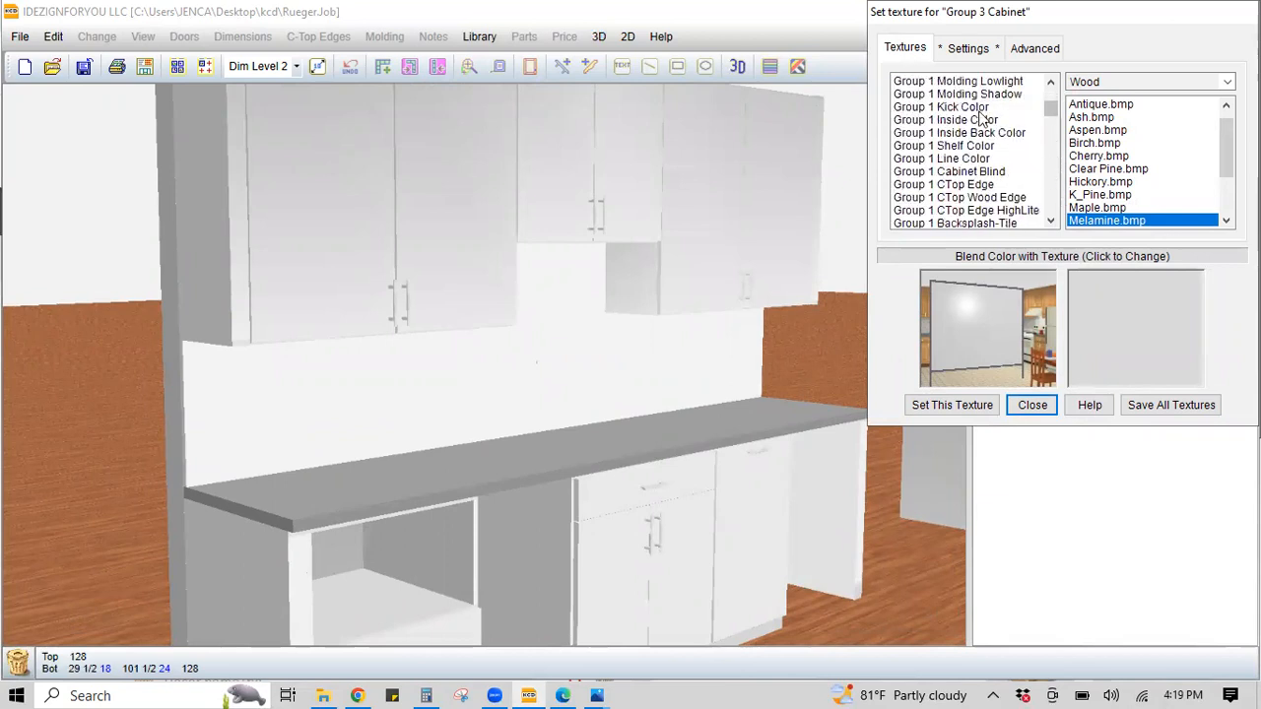
scroll(1046, 193, "down", 6)
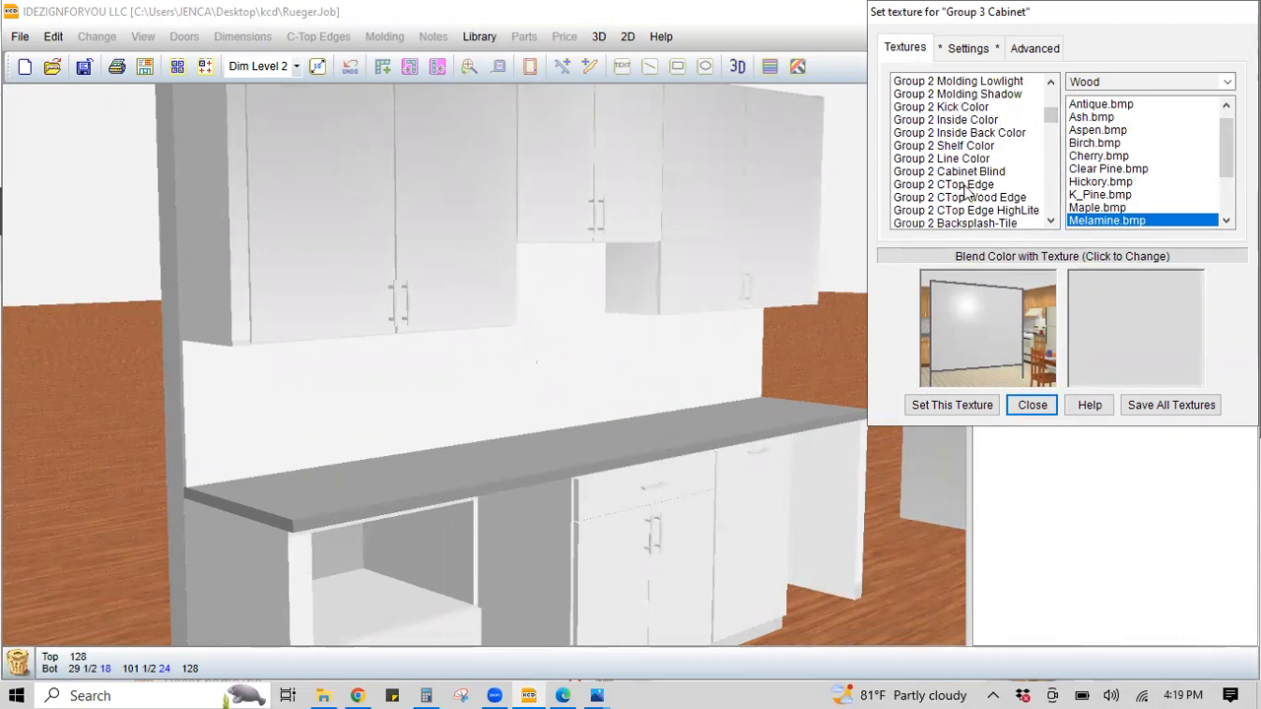
mouse_move(1049, 118)
left_mouse_down()
mouse_move(1052, 202)
mouse_move(1050, 96)
left_mouse_up()
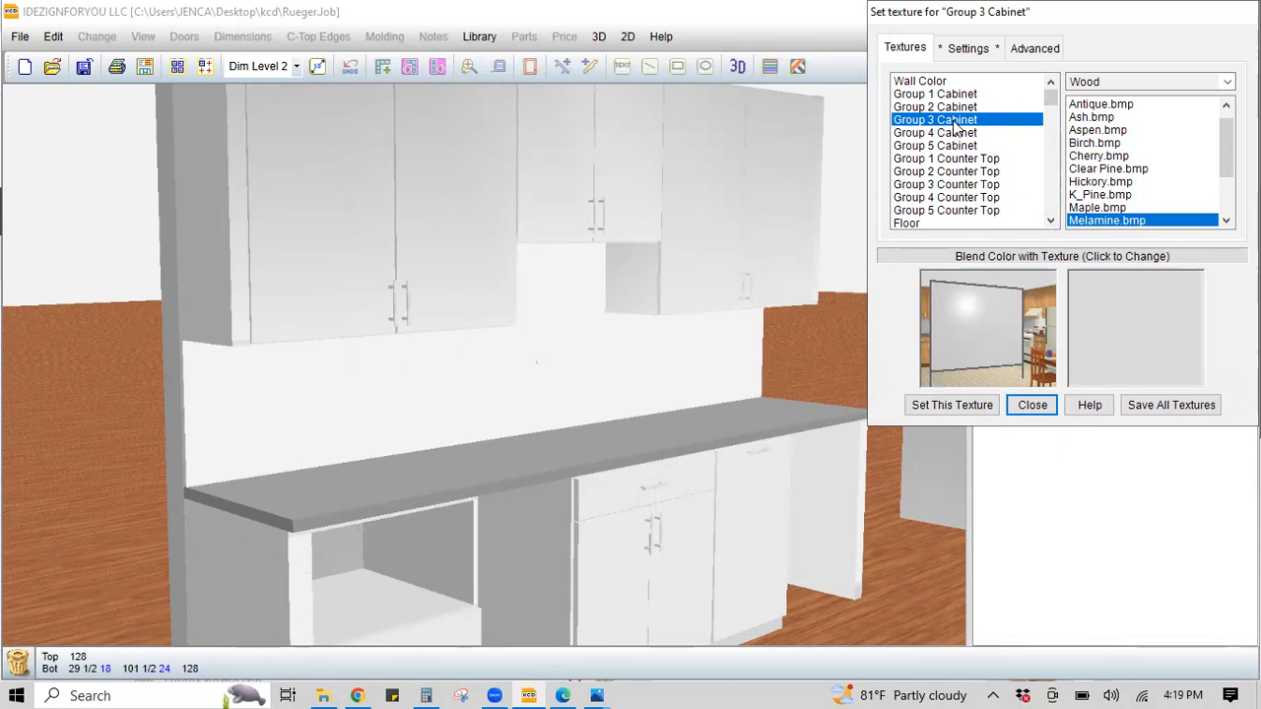
left_click(949, 211)
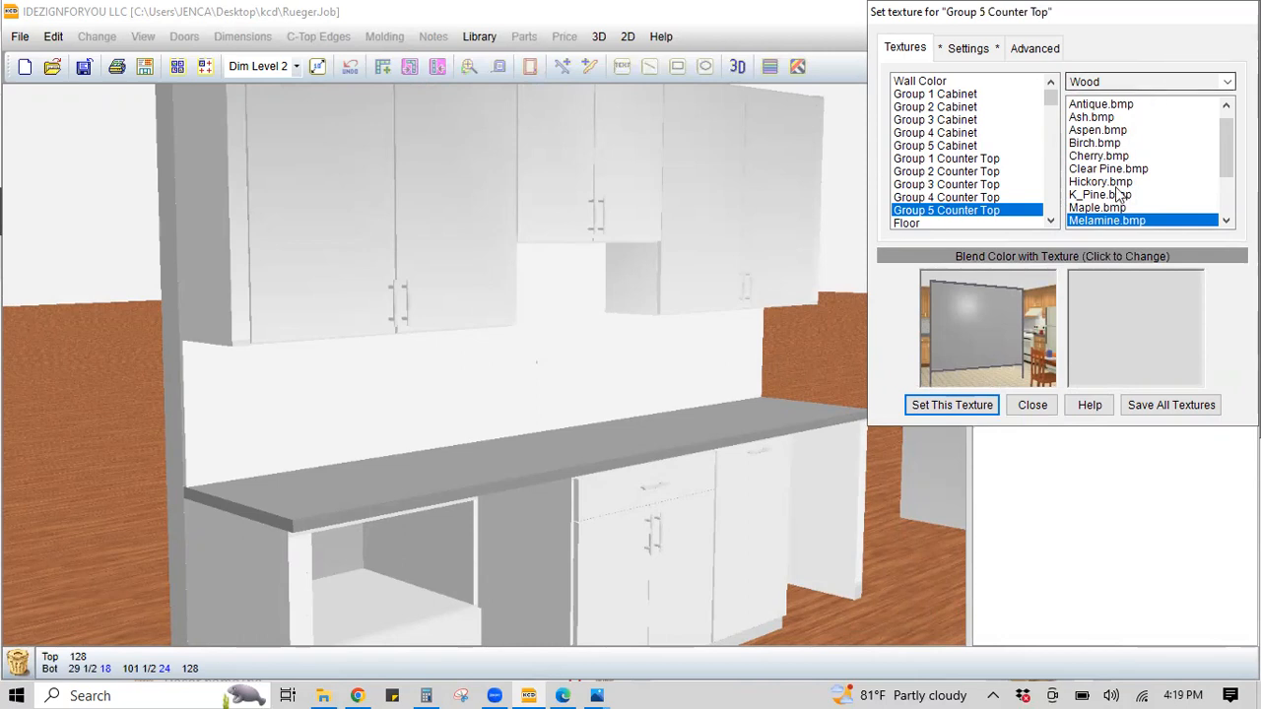
left_click(1096, 84)
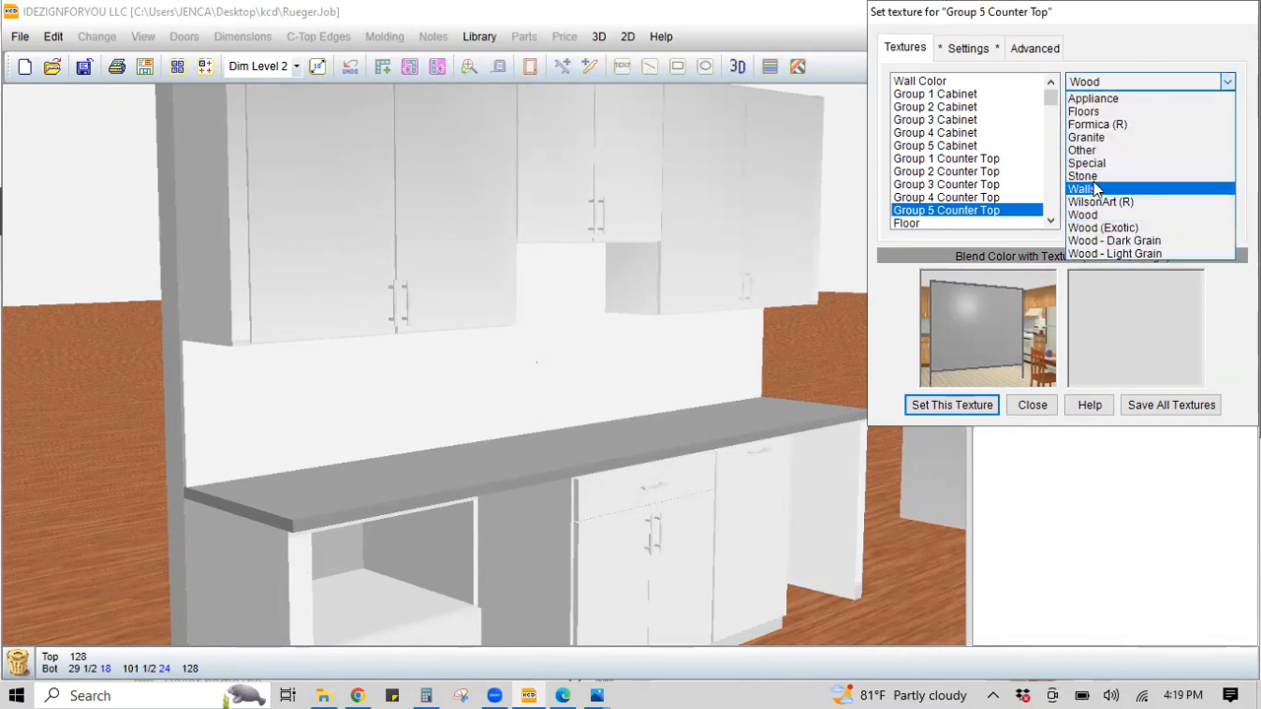
left_click(1084, 215)
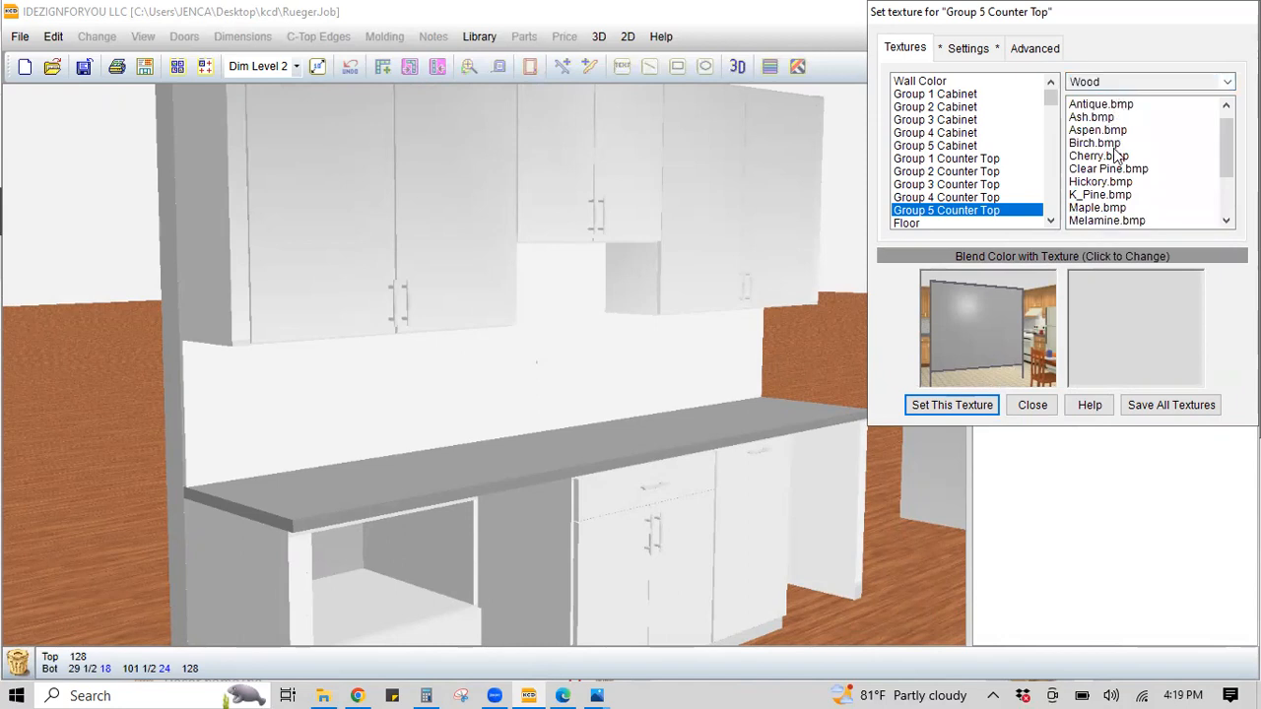
left_click(1117, 223)
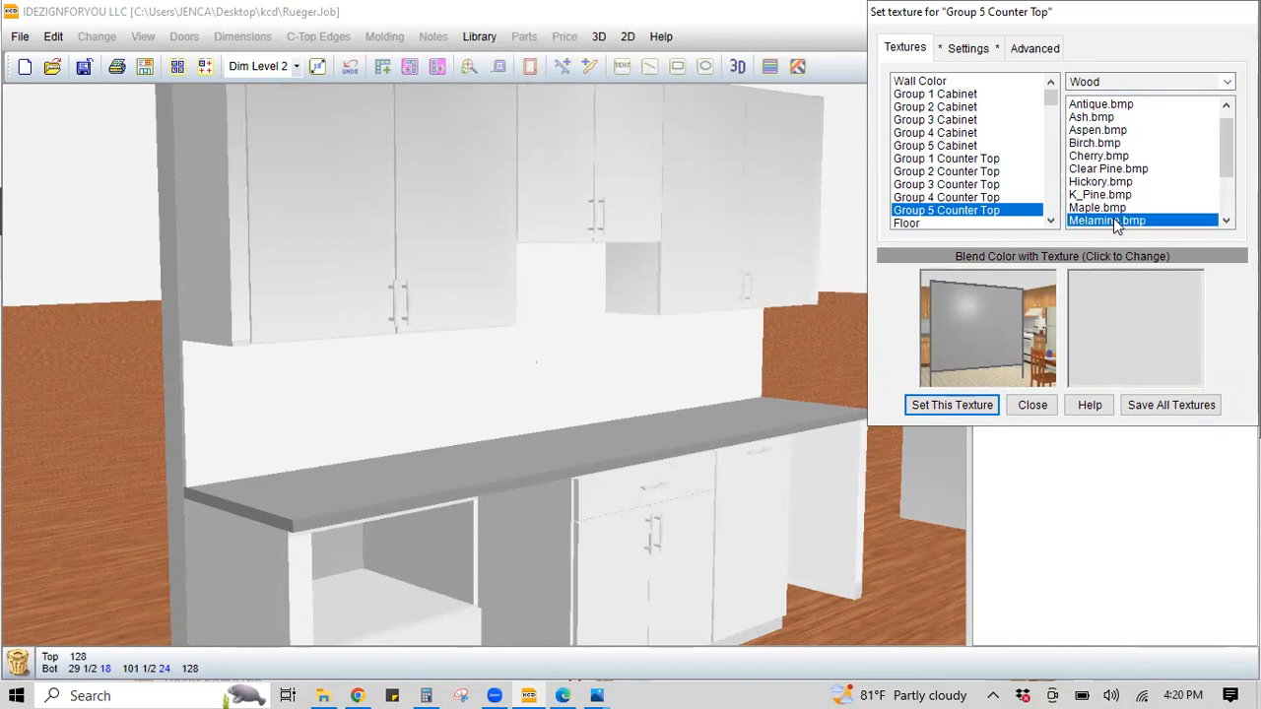
- Set the Group 5 Cabinet color to the held black with all color values at 10
left_click(1074, 256)
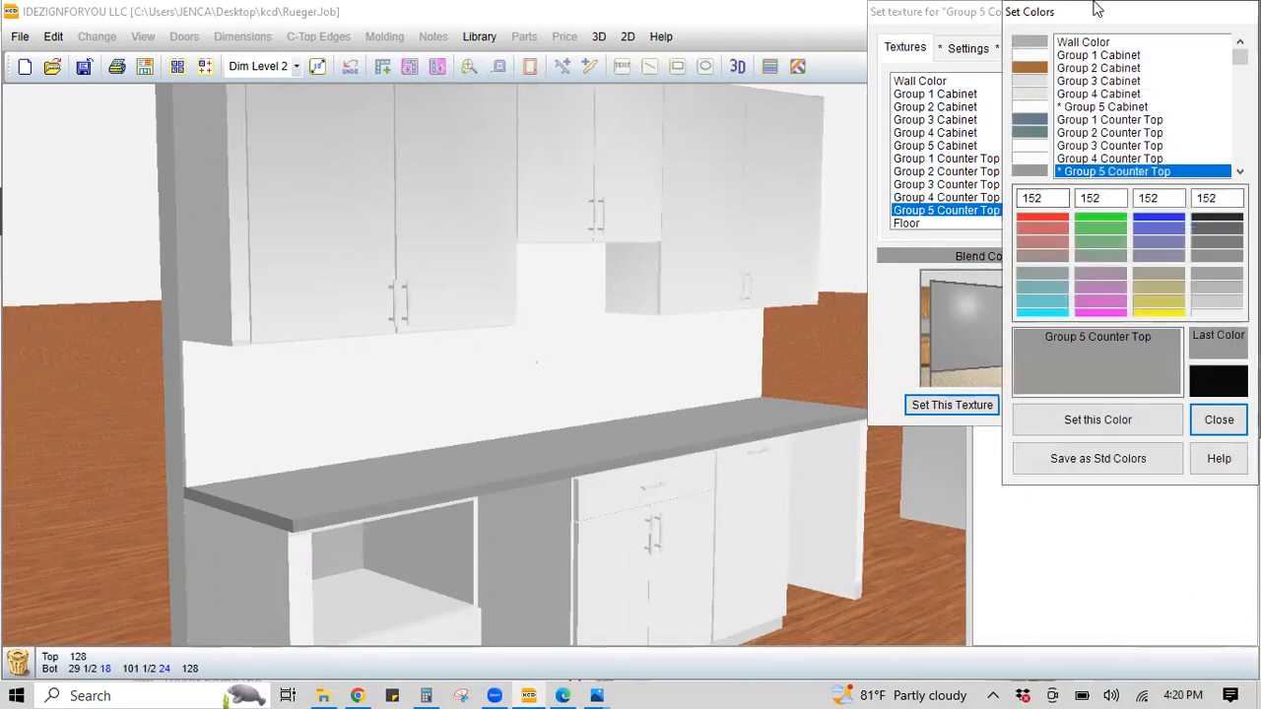
left_click(1092, 107)
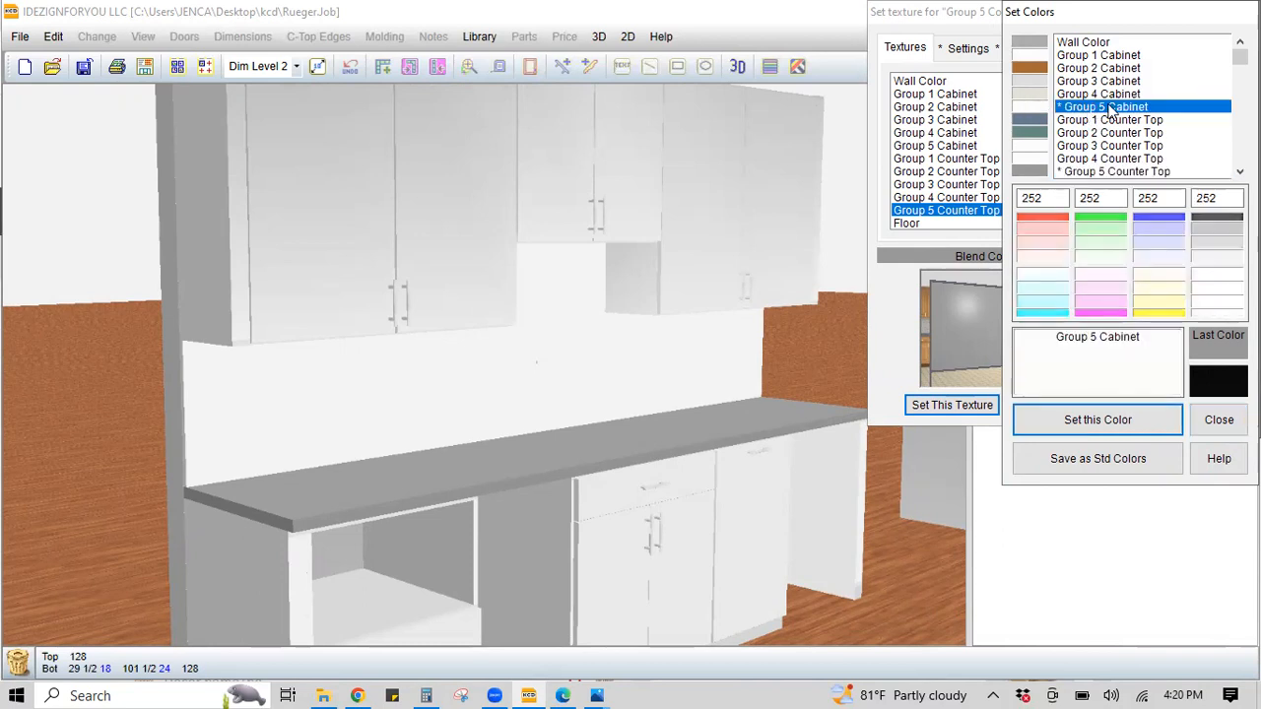
left_click(1212, 376)
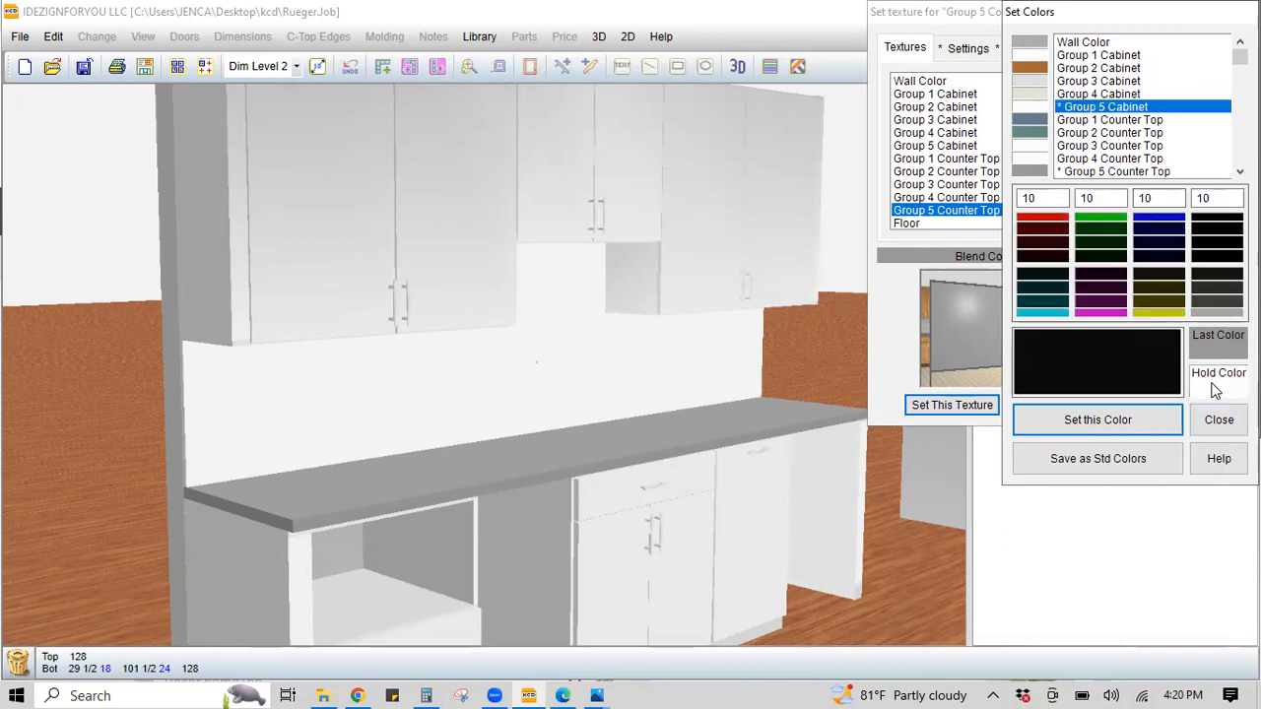
left_click(1120, 426)
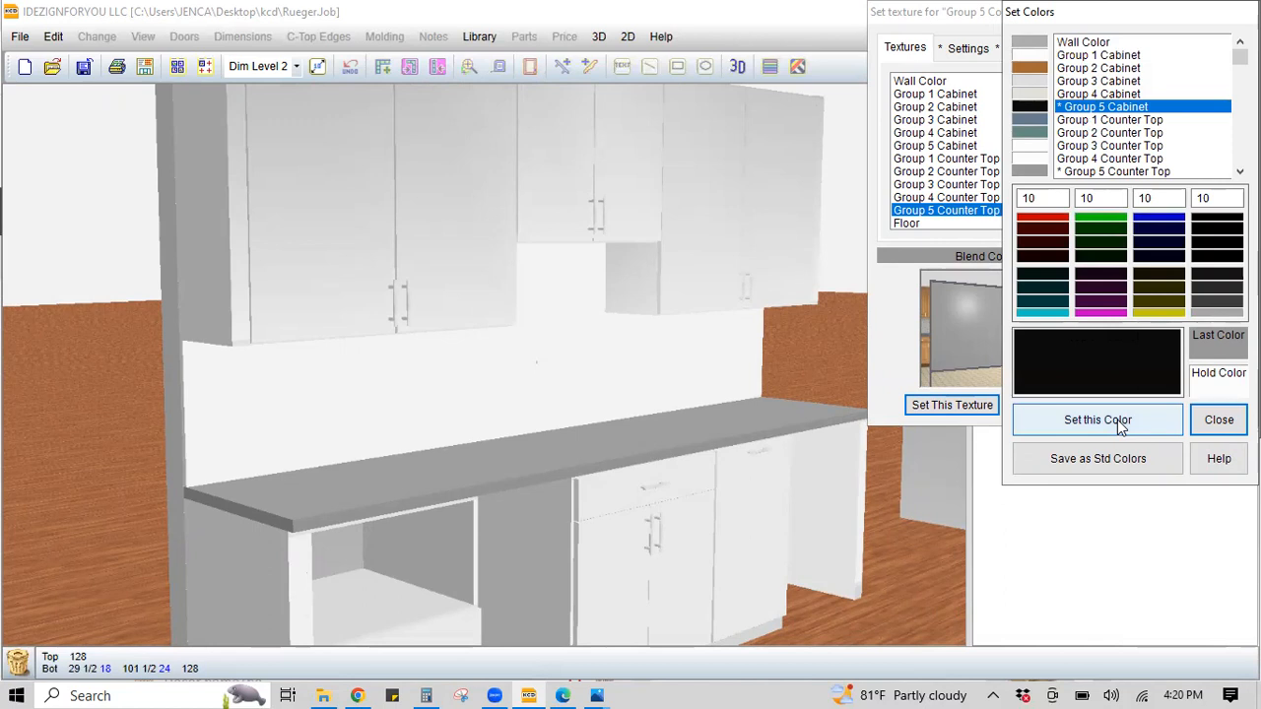
left_click(1216, 422)
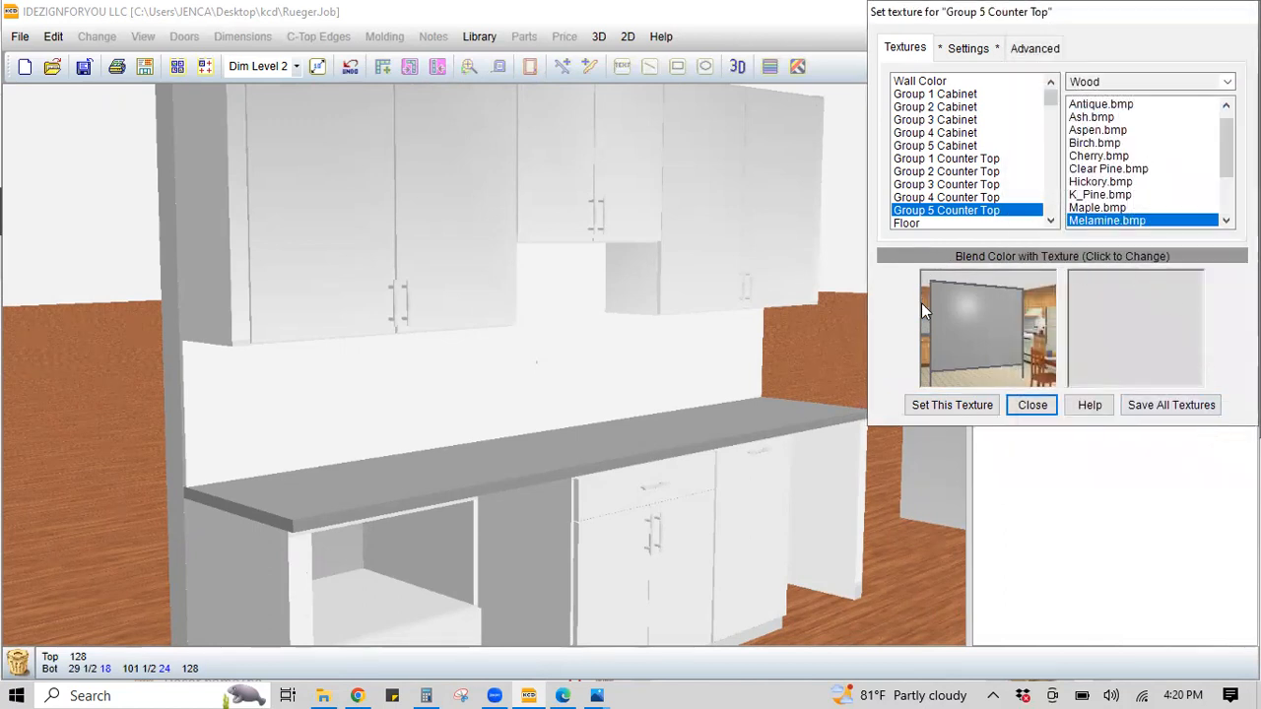
- Reapply the black color to the Group 5 Cabinet and apply the Melamine texture to the Group 5 Counter Top
left_click(1084, 251)
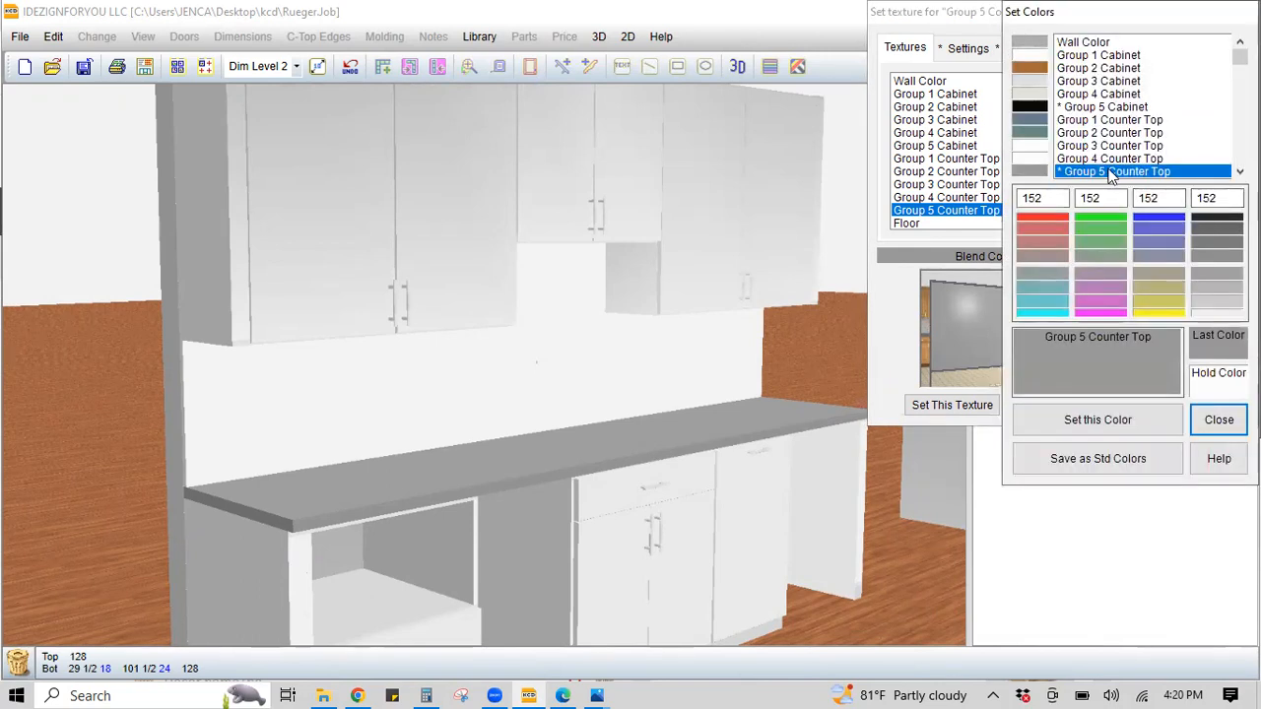
left_click(1118, 107)
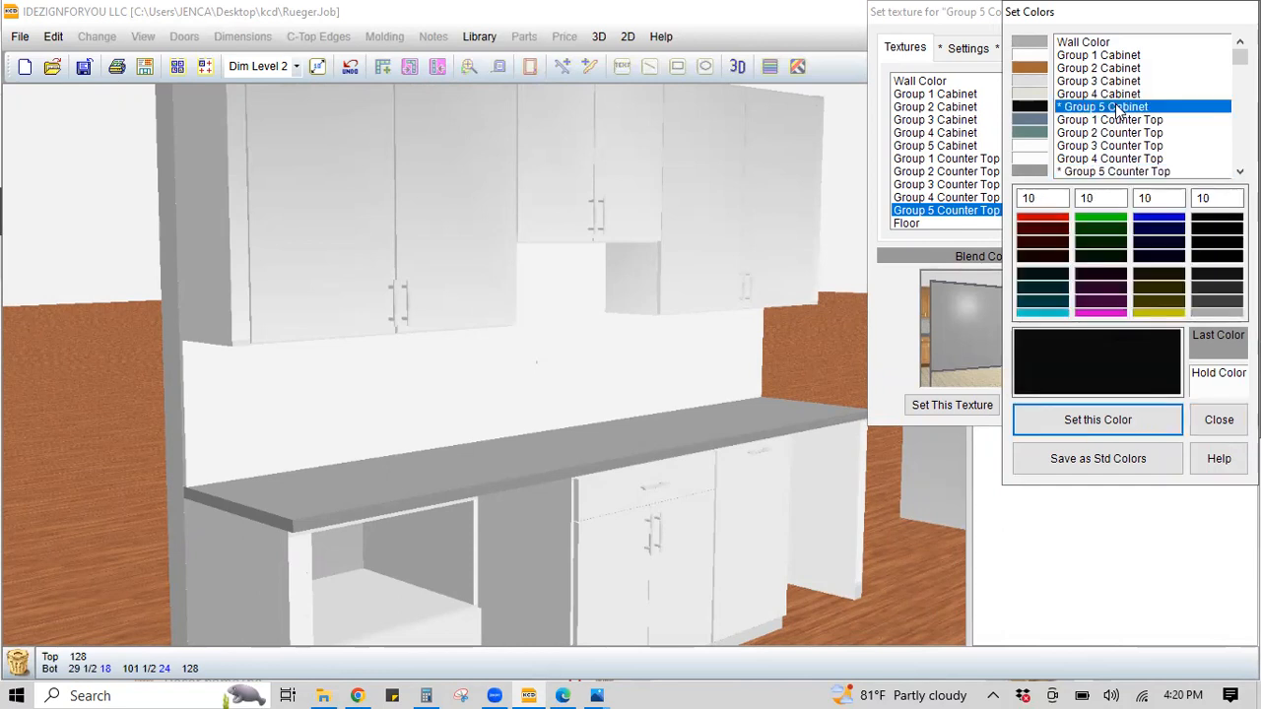
left_click(1116, 420)
left_click(1202, 420)
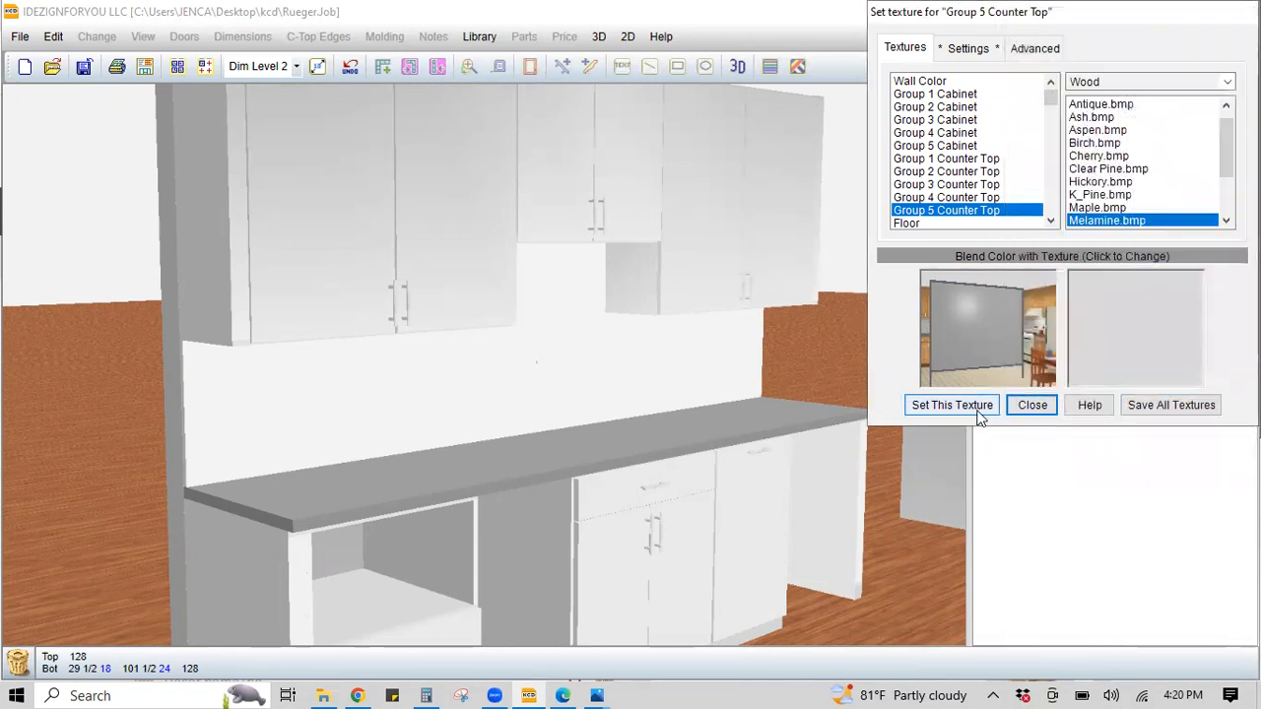
left_click(978, 411)
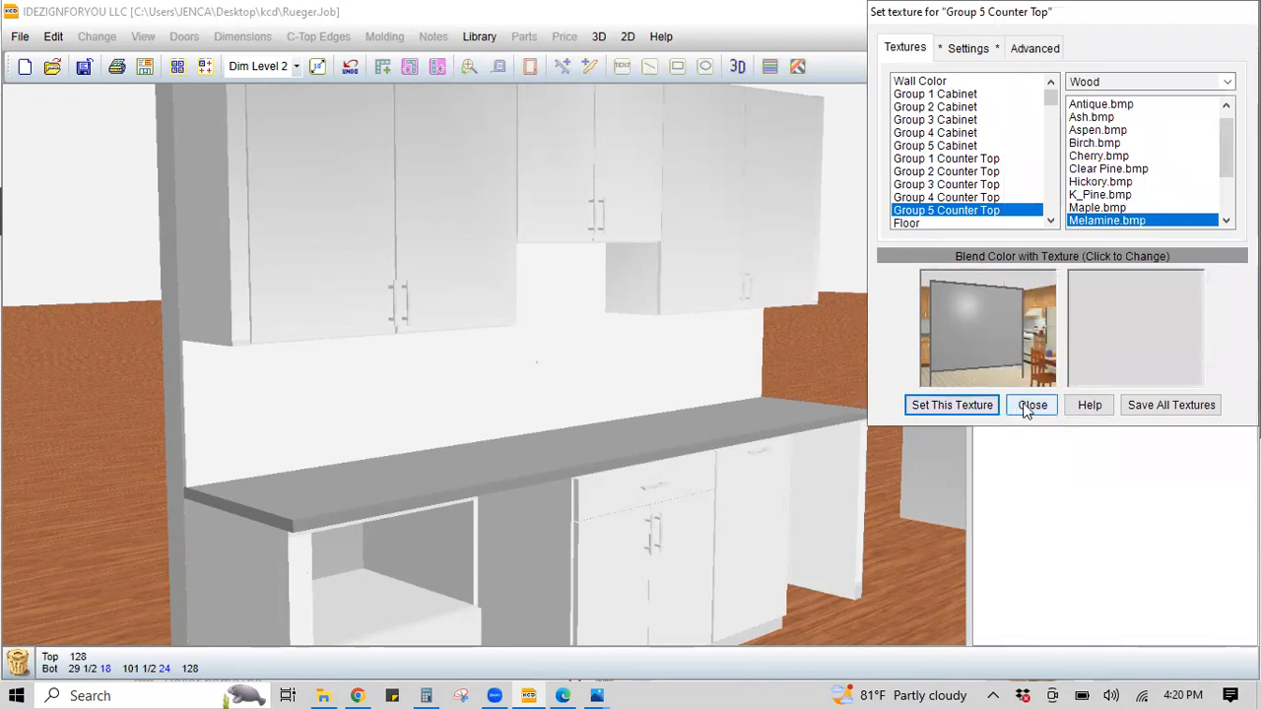
- Apply the Melamine texture to the Group 5 Cabinet and close the texture settings to re-render the 3D view
left_click(962, 145)
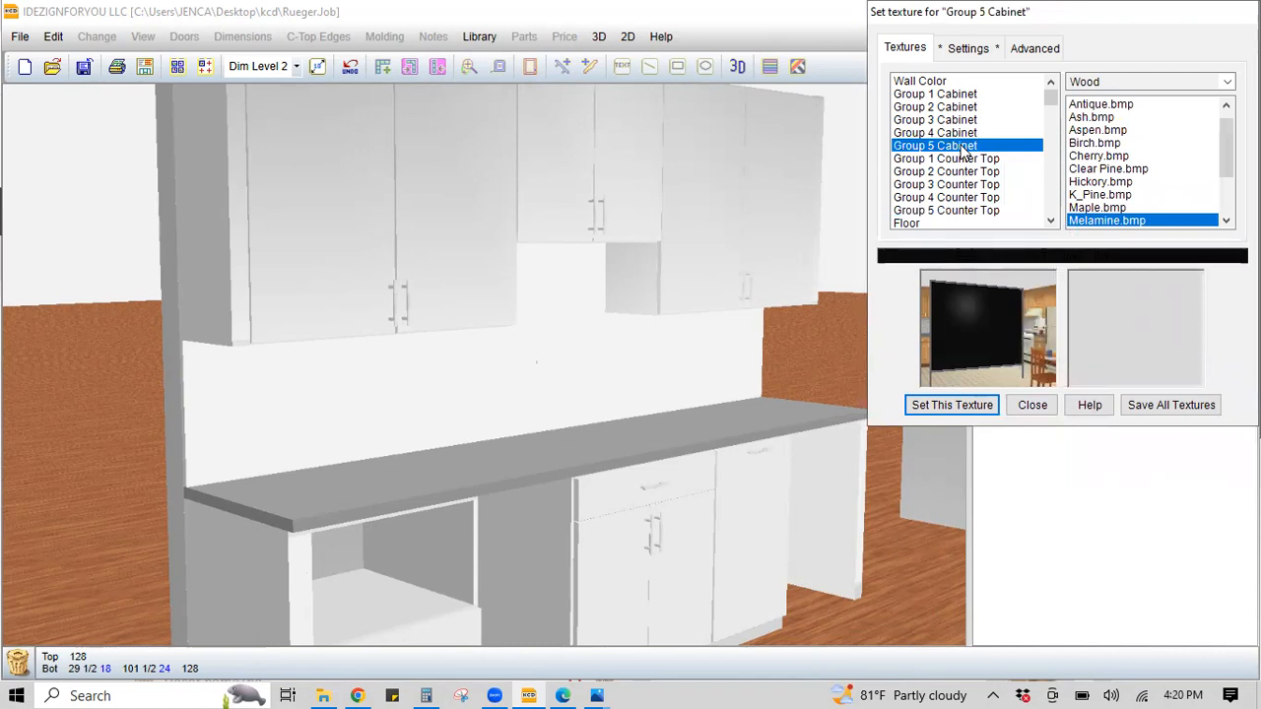
left_click(979, 404)
left_click(1027, 404)
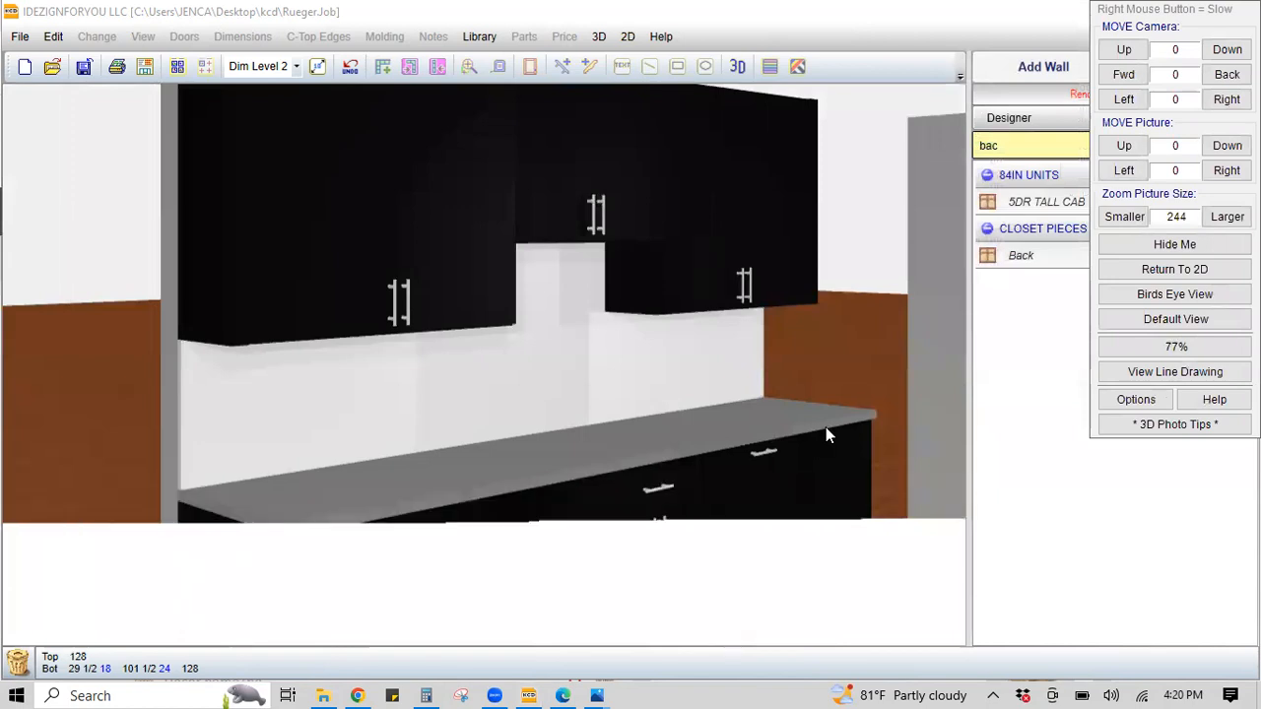
- Open the texture settings for the Group 3 Cabinet and preview the first Formica (R) textures, from F-102 Arctic to F-1097 Citadel
left_click(1136, 400)
left_click(1148, 373)
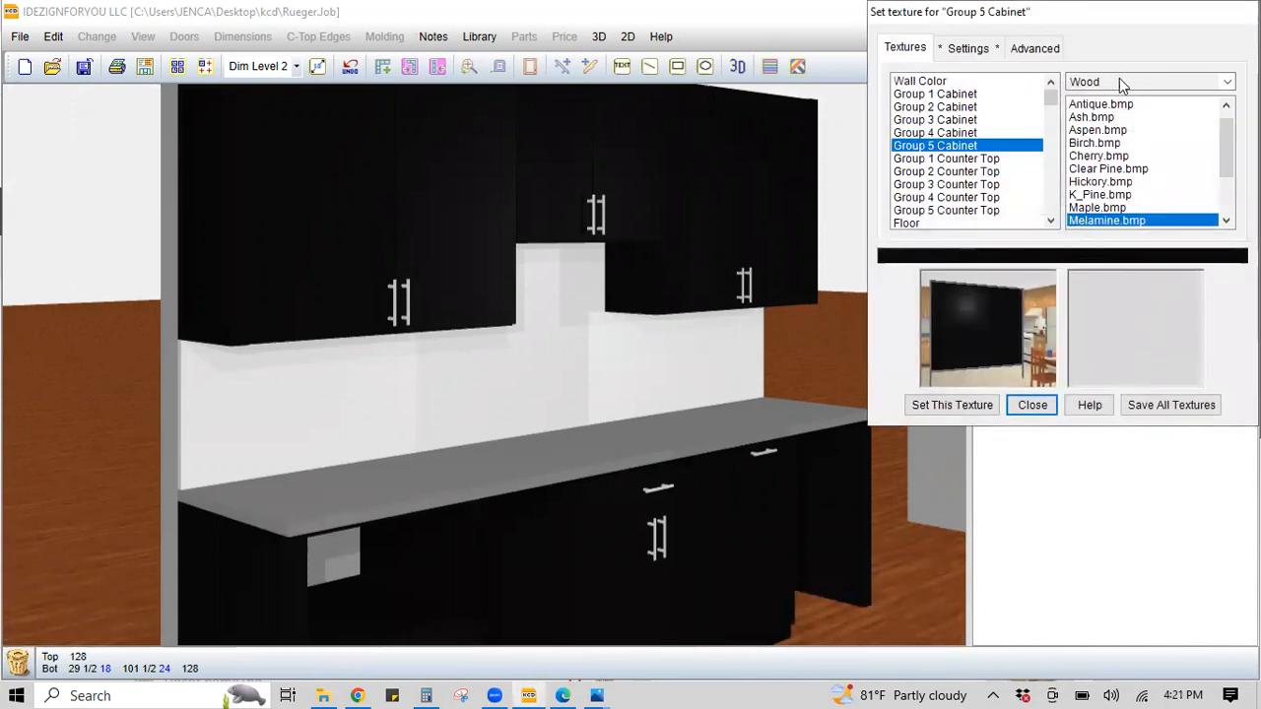
left_click(957, 120)
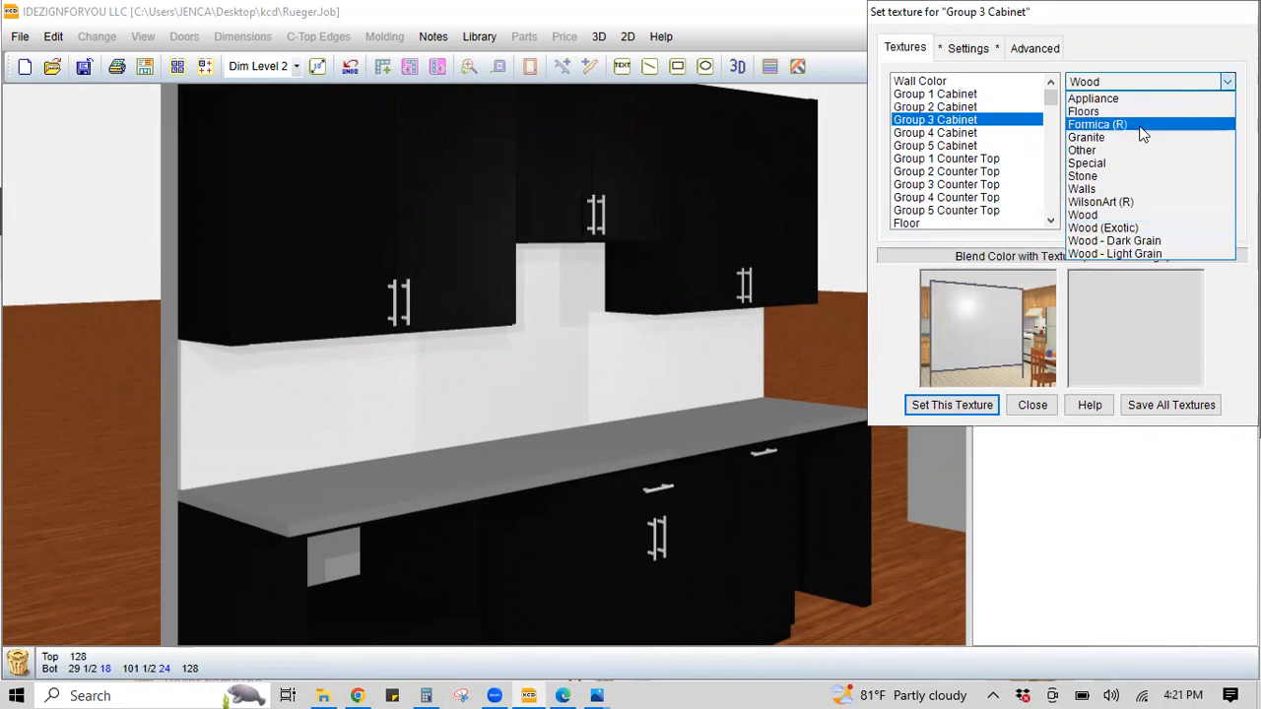
left_click(1108, 126)
left_click(1110, 117)
left_click(1109, 130)
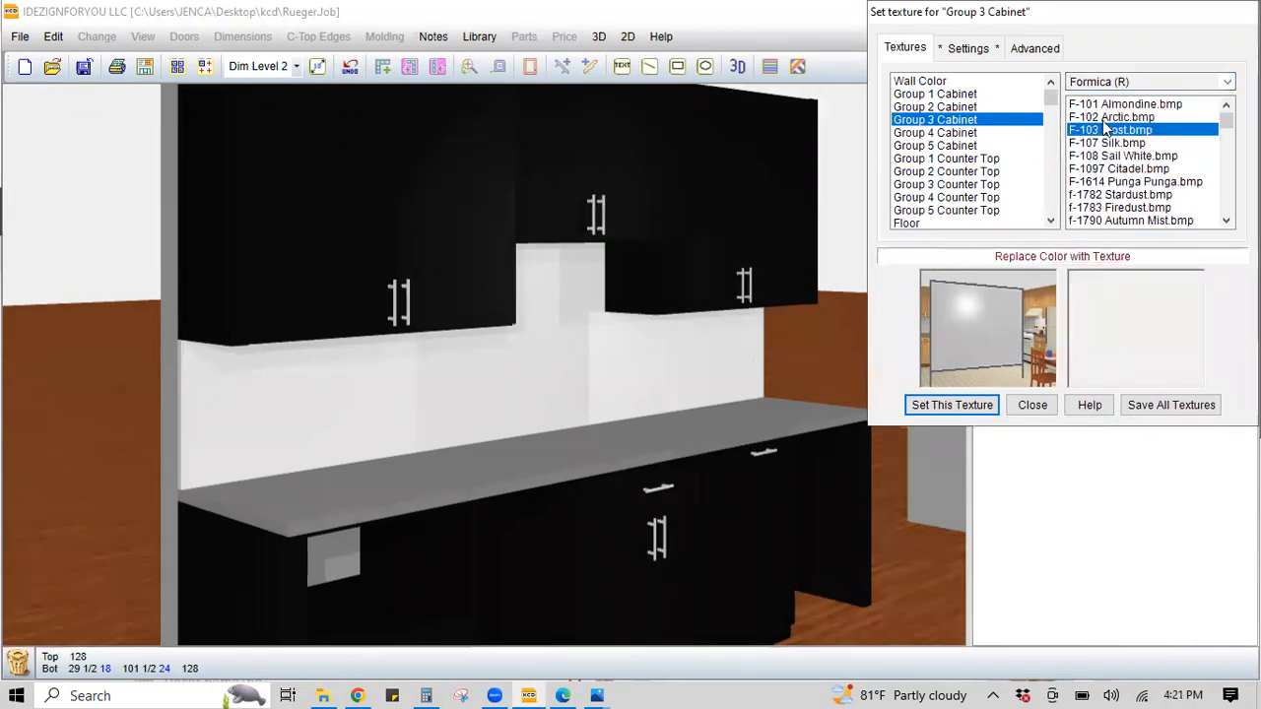
key("Down")
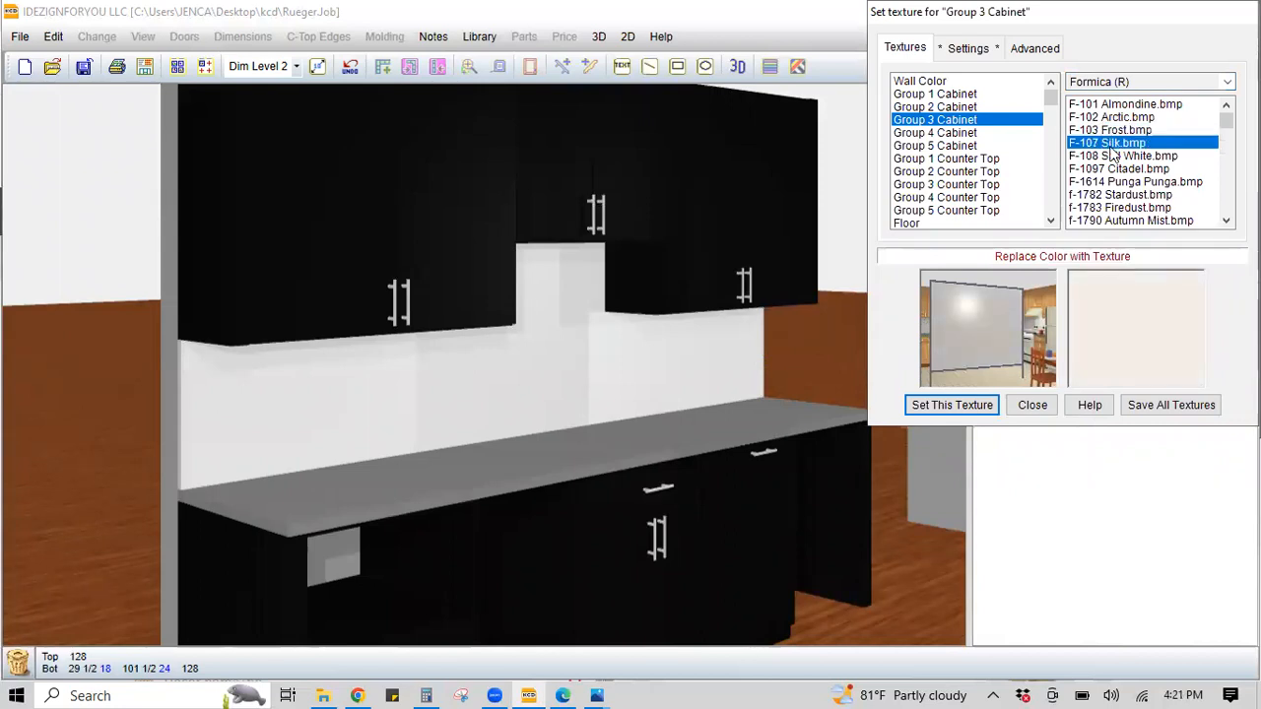
left_click(1113, 156)
left_click(1115, 168)
- Preview Formica (R) textures further down the list for the Group 3 Cabinet, including F-2297 and f-2488 Mouse Dust
scroll(1114, 188, "down", 3)
left_click(1121, 181)
left_click(1126, 156)
left_click(1128, 131)
left_click(1123, 208)
scroll(1128, 208, "down", 3)
left_click(1128, 208)
left_click(1115, 156)
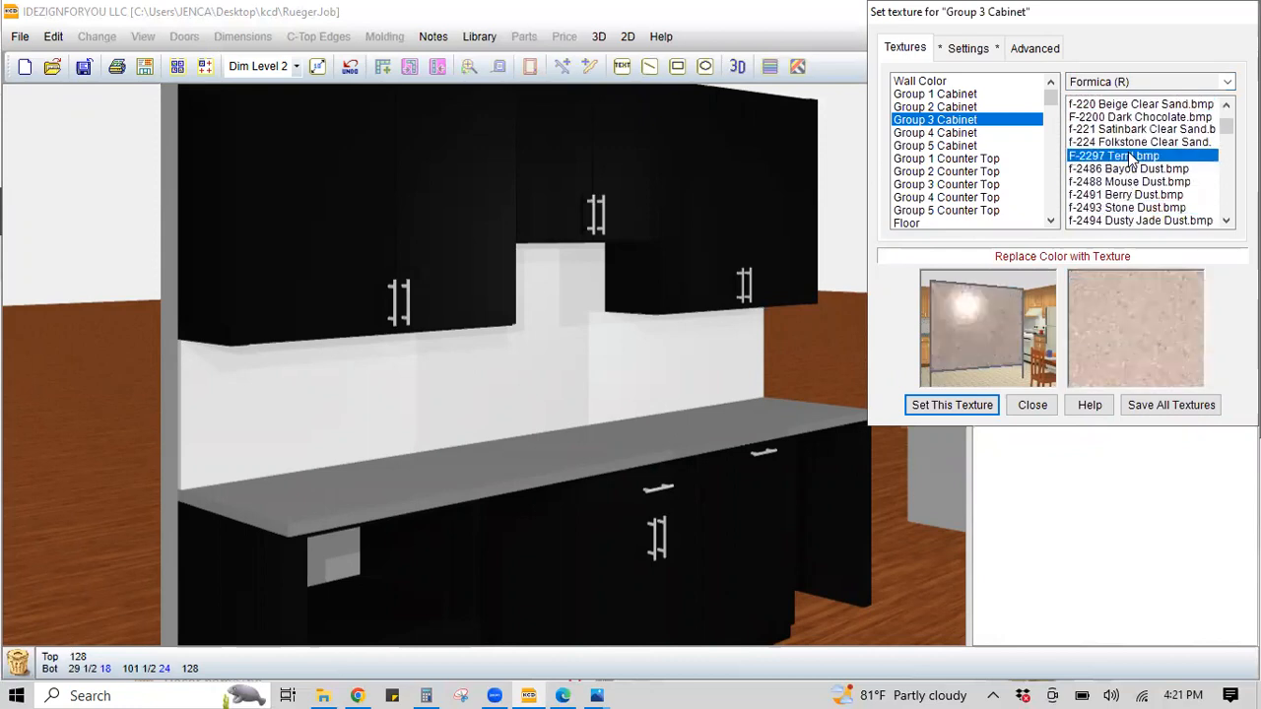
left_click(1129, 181)
scroll(1133, 217, "down", 1)
scroll(1131, 216, "down", 1)
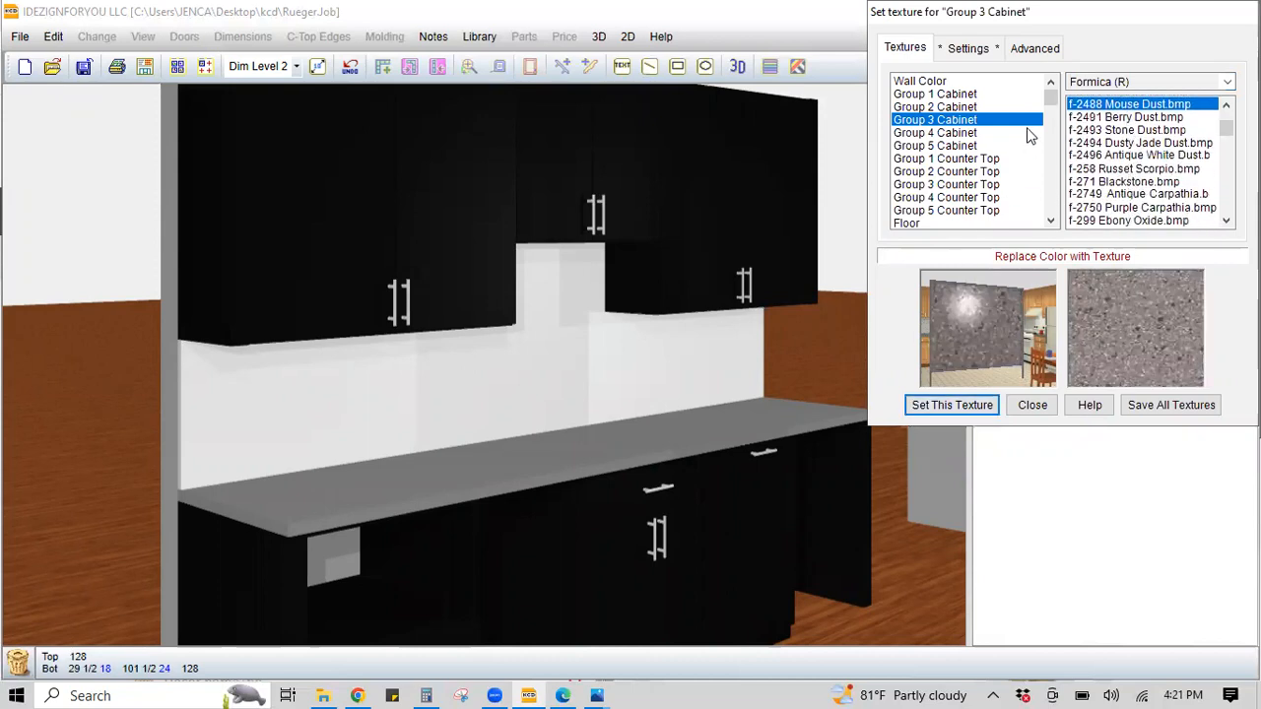
- Preview the Stone category's FieldStone3, FieldStone5 and FieldStone6 textures for the Group 3 Cabinet
left_click(1094, 87)
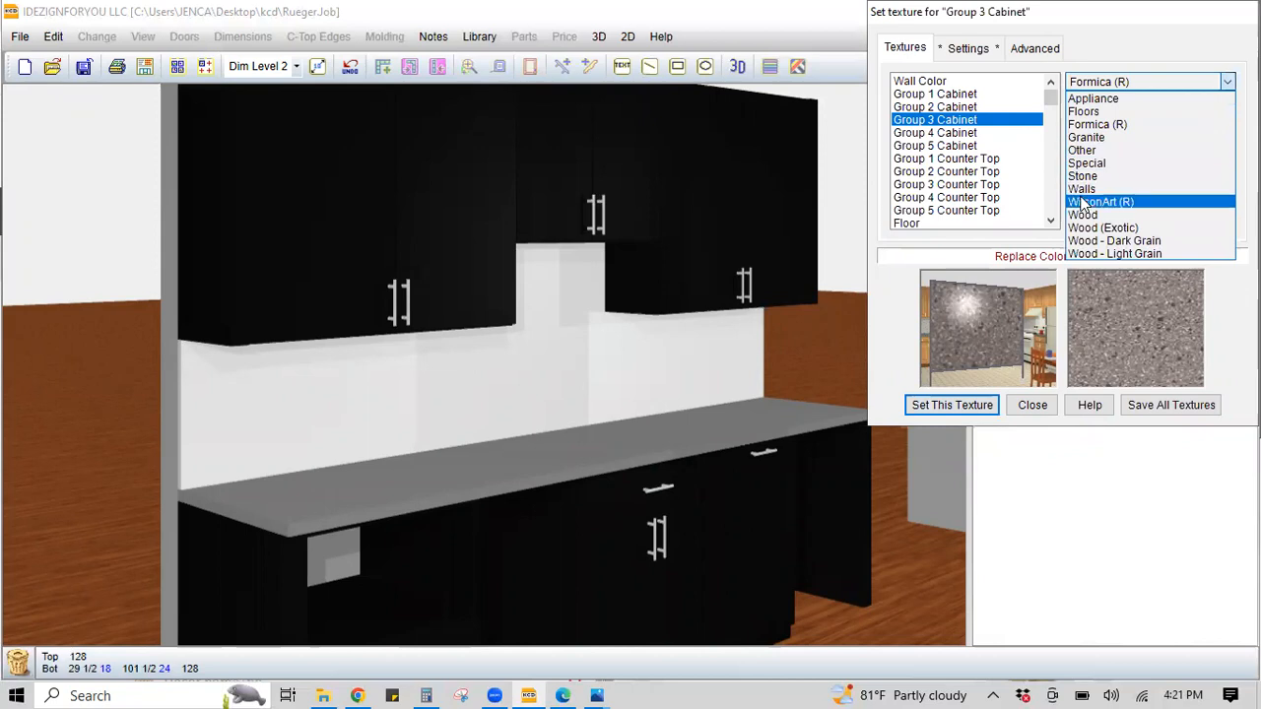
left_click(1086, 177)
left_click(1110, 132)
left_click(1110, 156)
left_click(1111, 170)
- Preview WilsonArt (R) textures, including WA-13005-60 Denim, for the Group 3 Cabinet without applying one, and return to the 2D elevation
left_click(1113, 85)
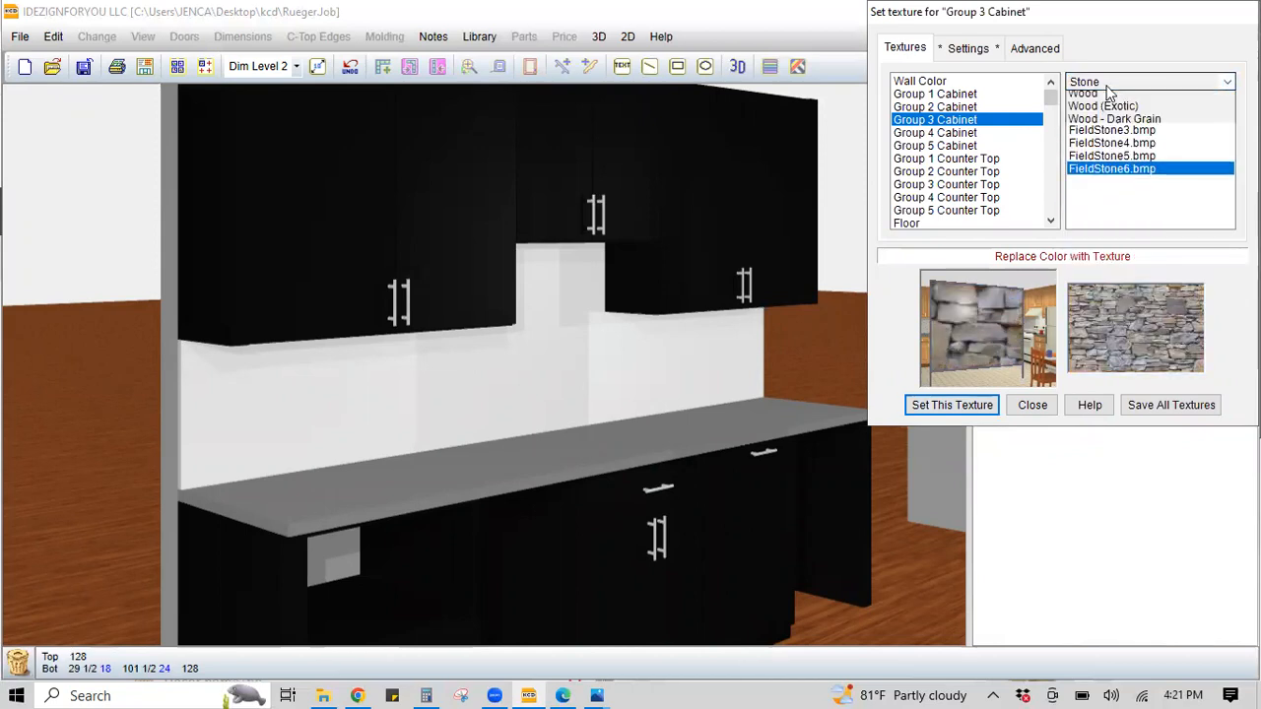
left_click(1101, 201)
left_click(1114, 168)
left_click(1113, 194)
left_click(1112, 208)
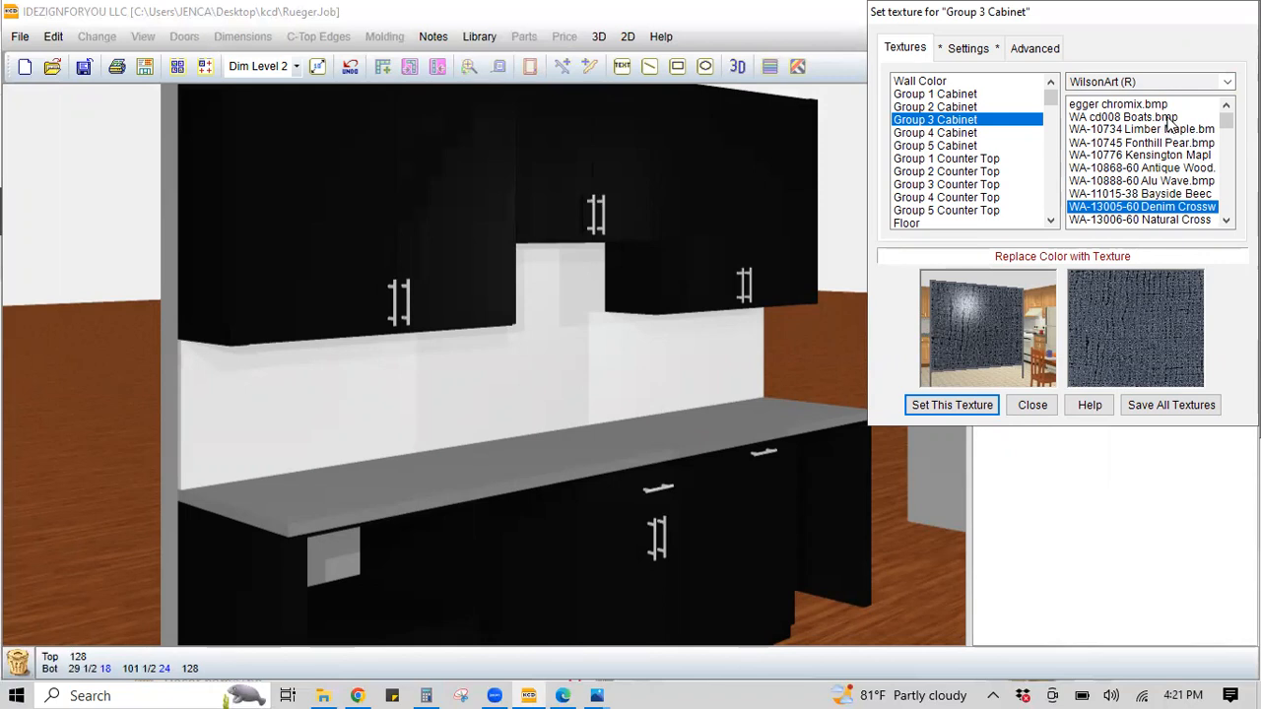
left_click(1031, 405)
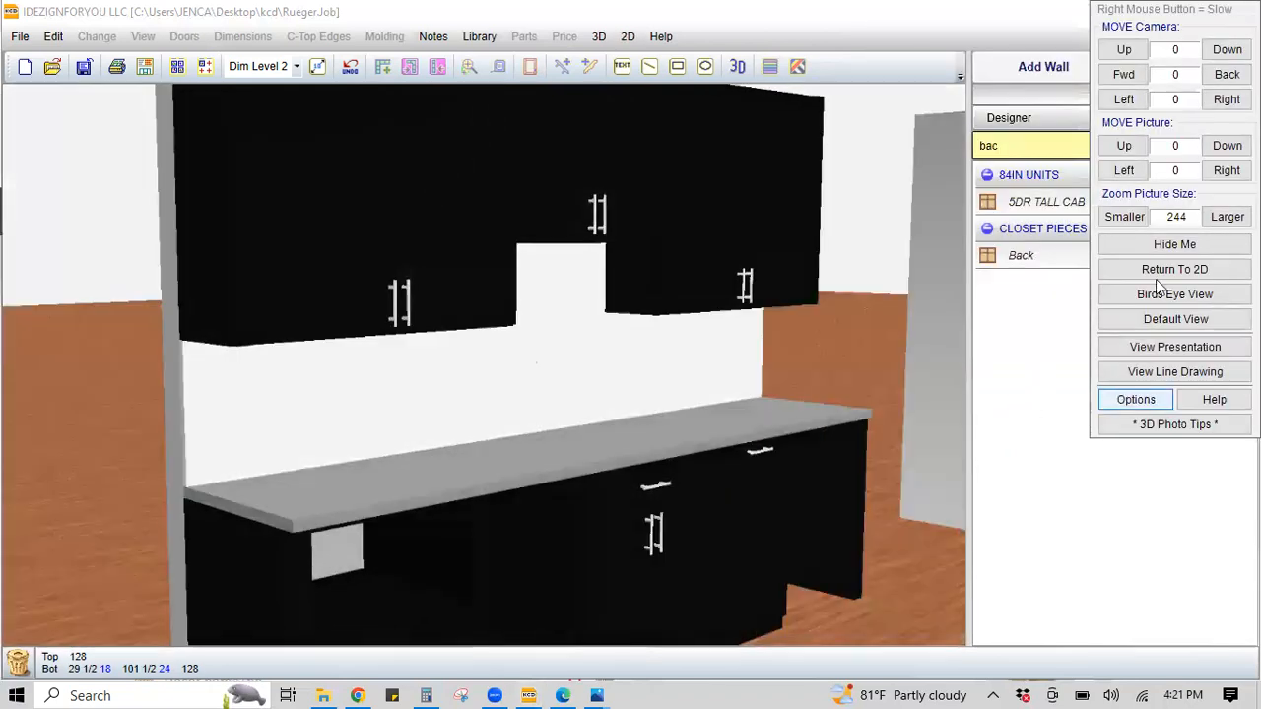
left_click(1144, 269)
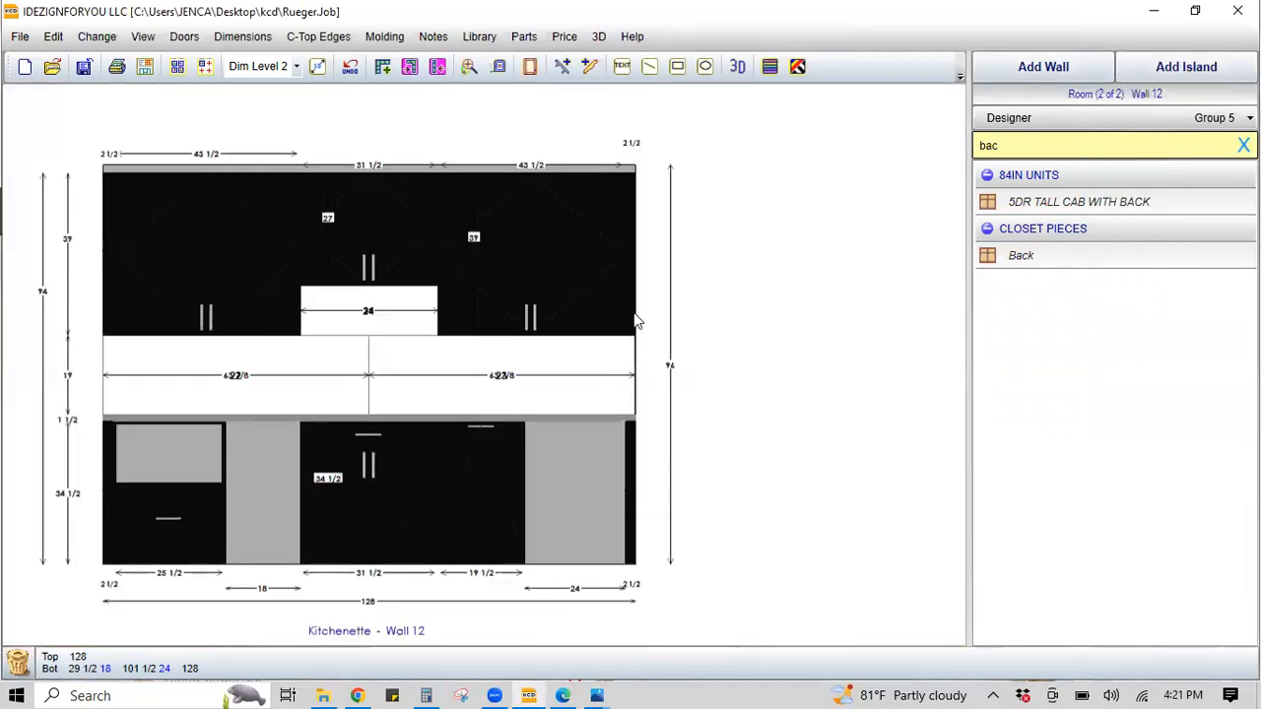
- Switch to the EGGER website in Chrome and search the site for "chromix silver"
left_click(357, 695)
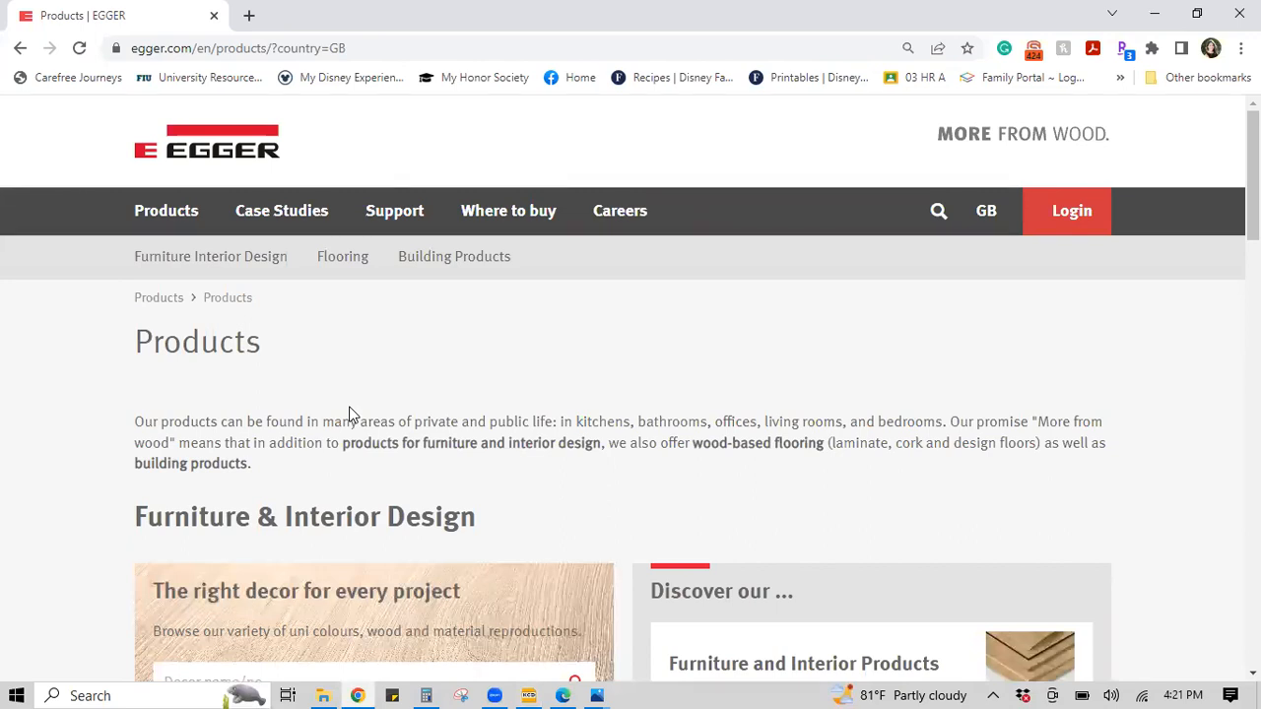
scroll(365, 415, "down", 4)
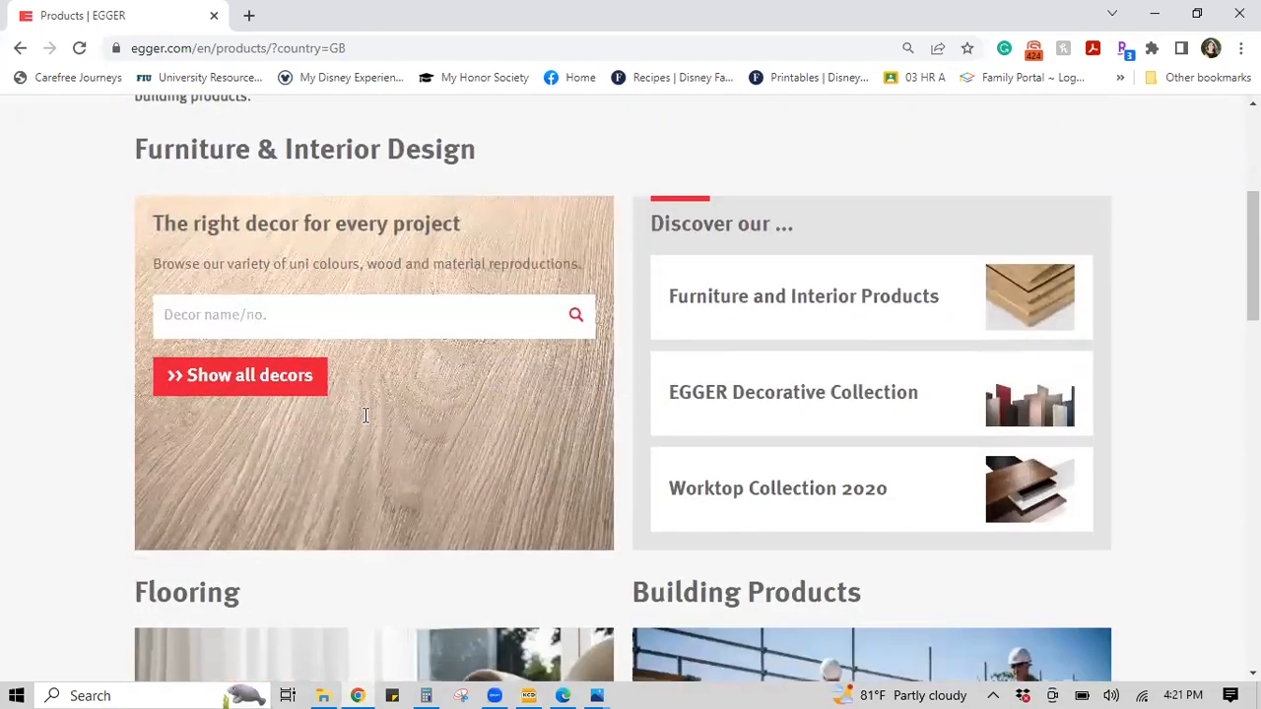
scroll(364, 415, "up", 4)
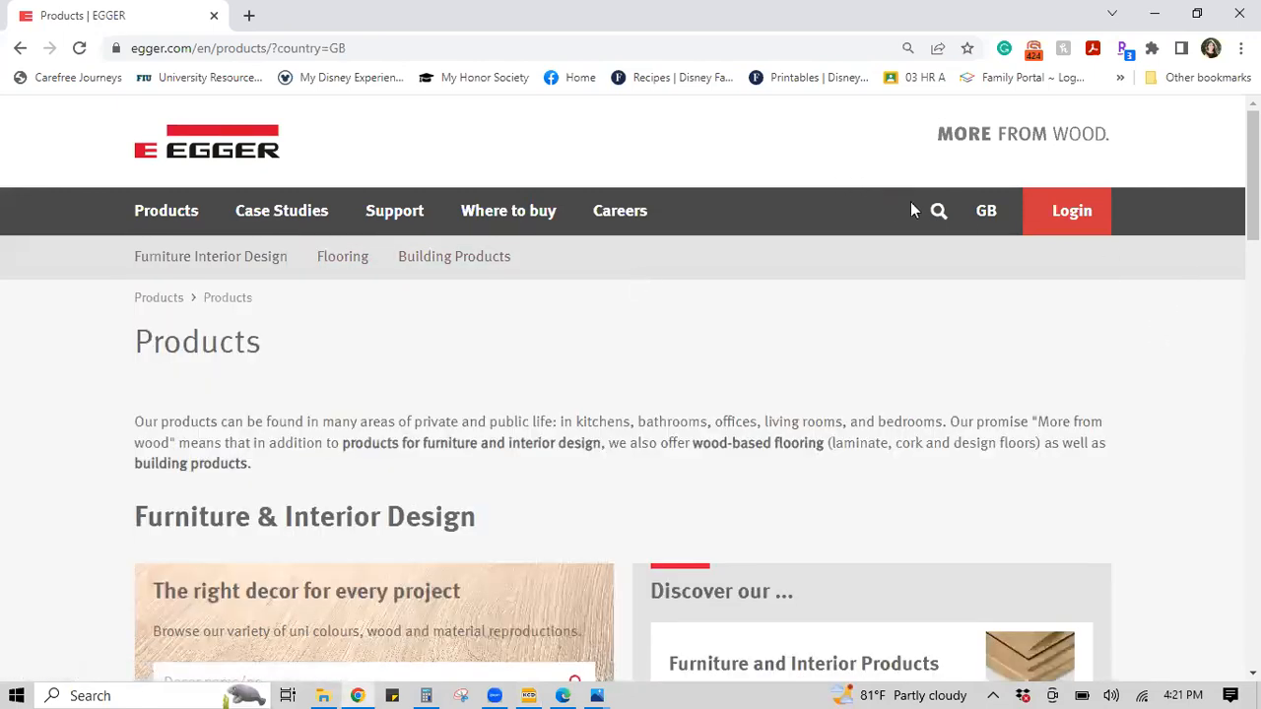
left_click(938, 214)
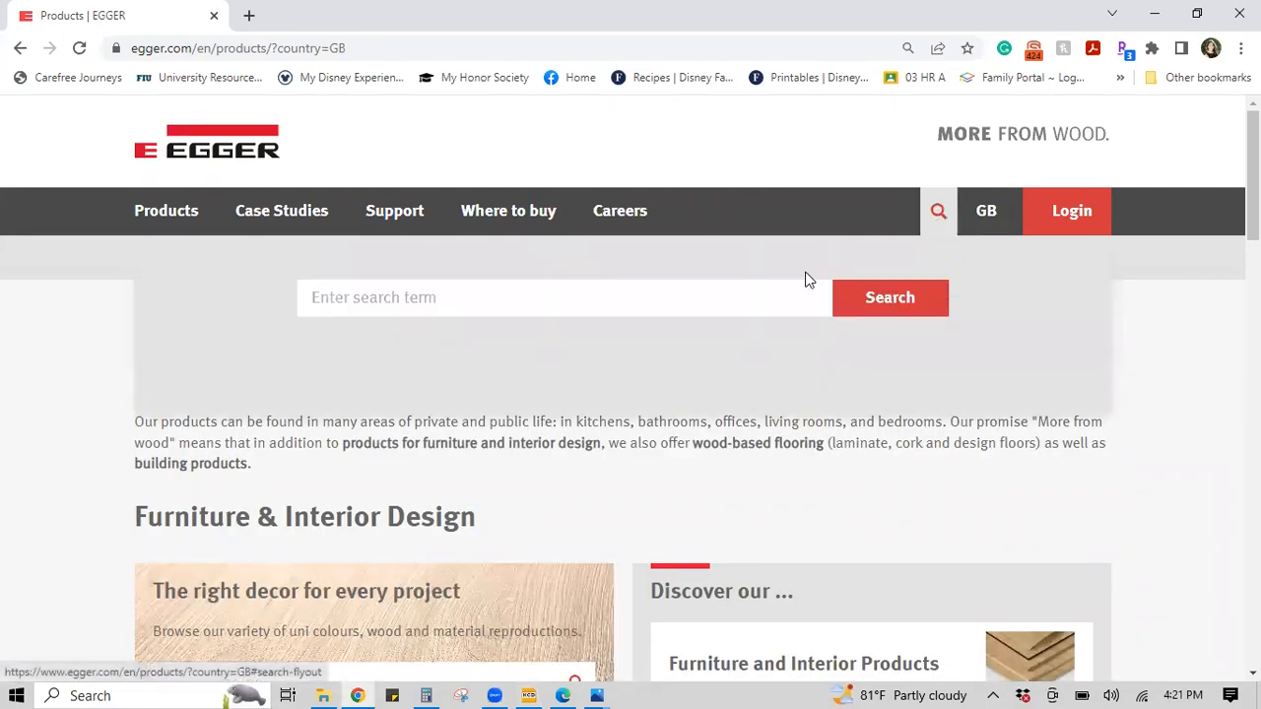
type("ch")
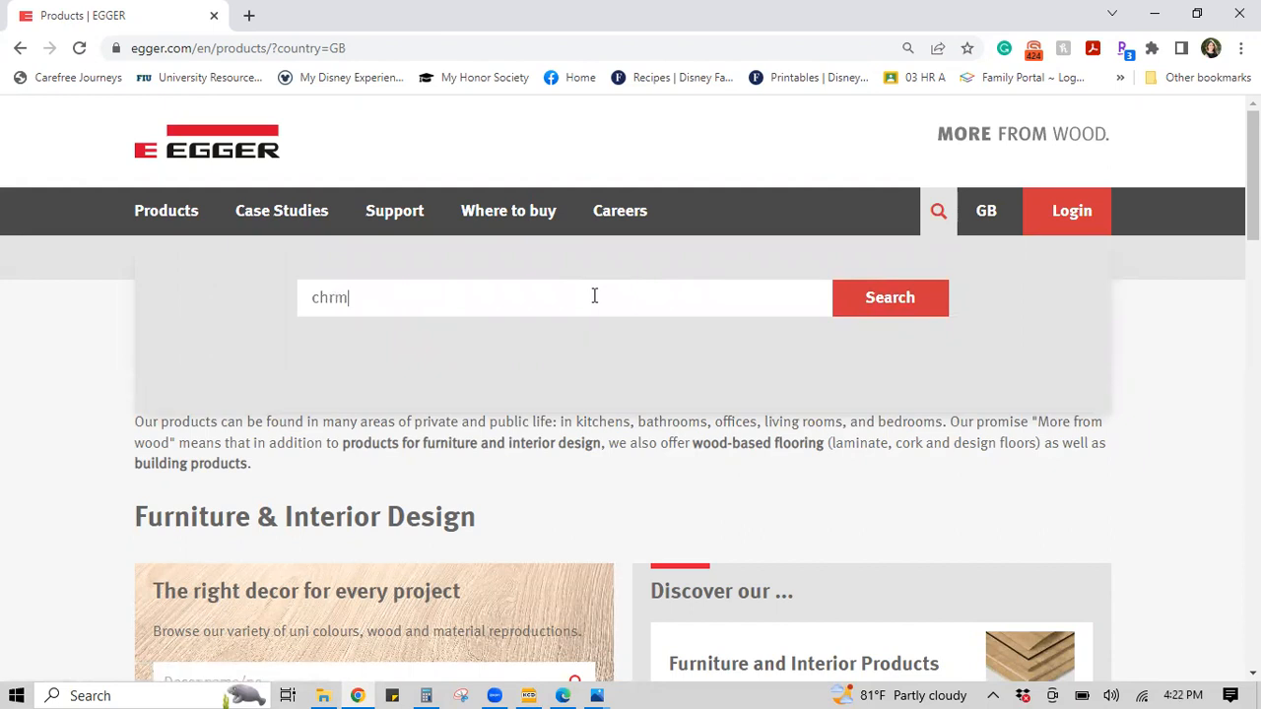
type("romix silver")
key("Return")
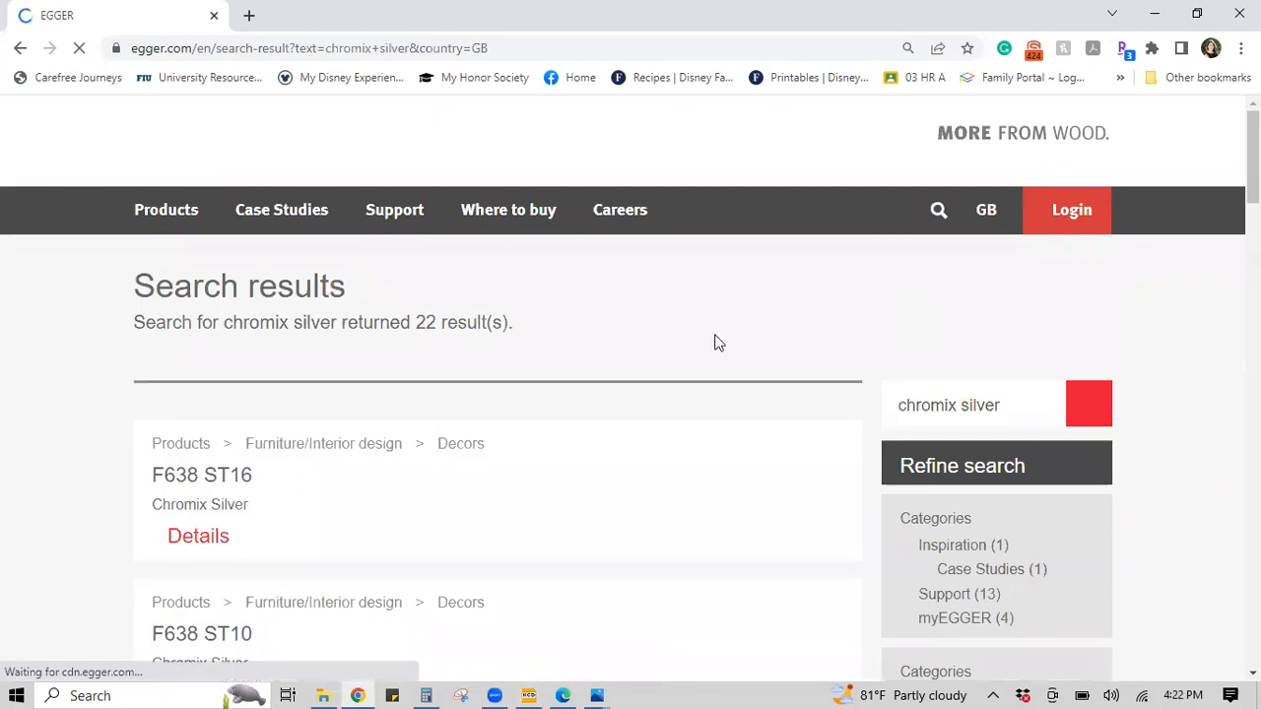
- Open the F638 ST10 Chromix Silver decor from the search results and show its Board image
scroll(327, 509, "down", 2)
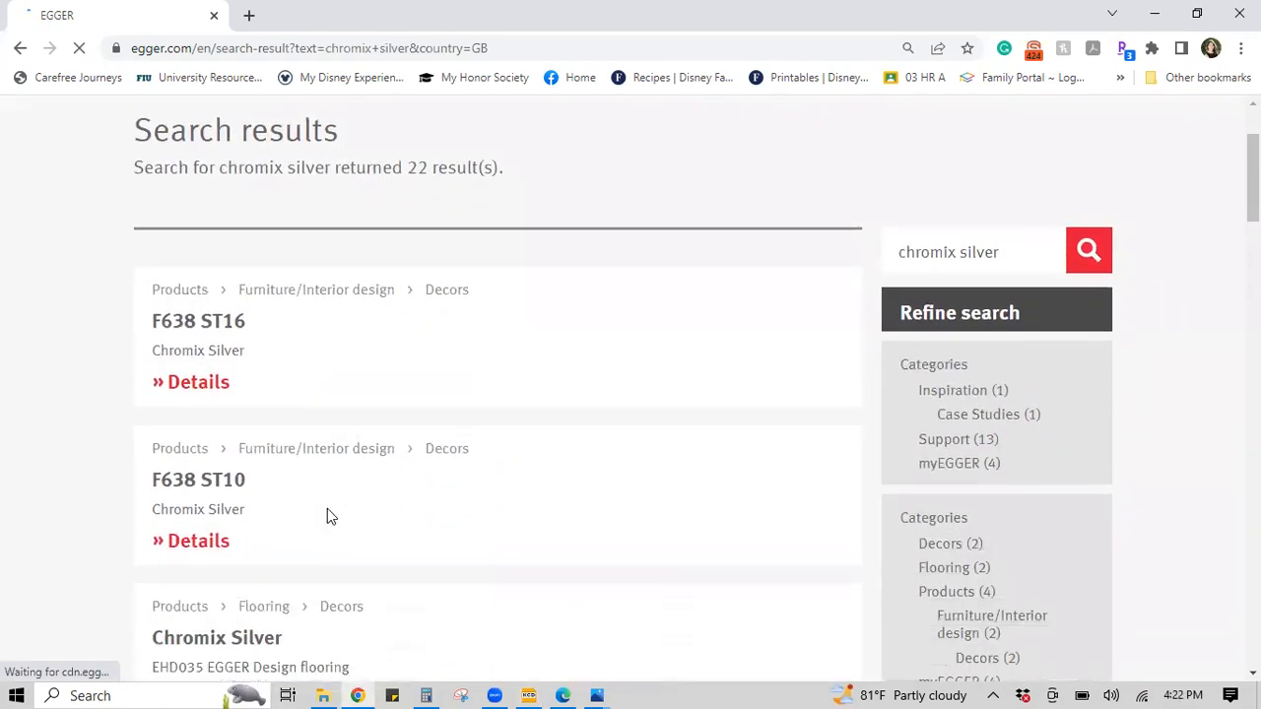
scroll(550, 507, "down", 1)
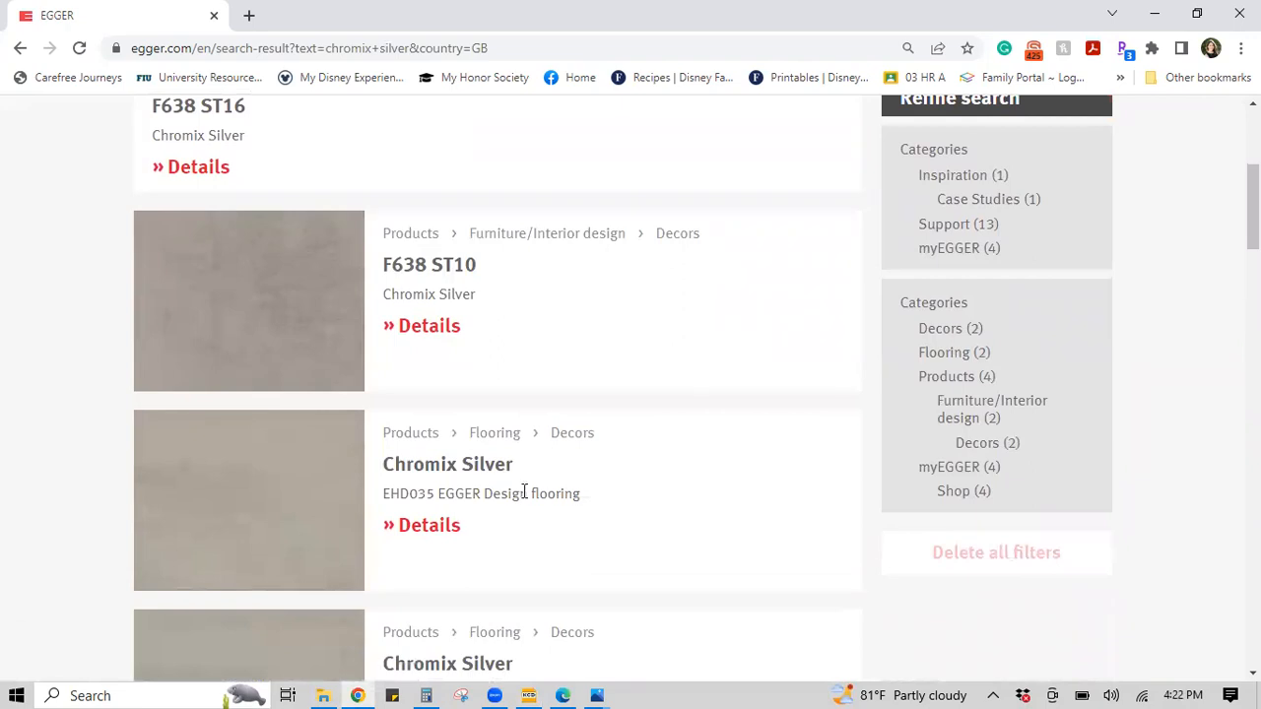
scroll(532, 509, "down", 2)
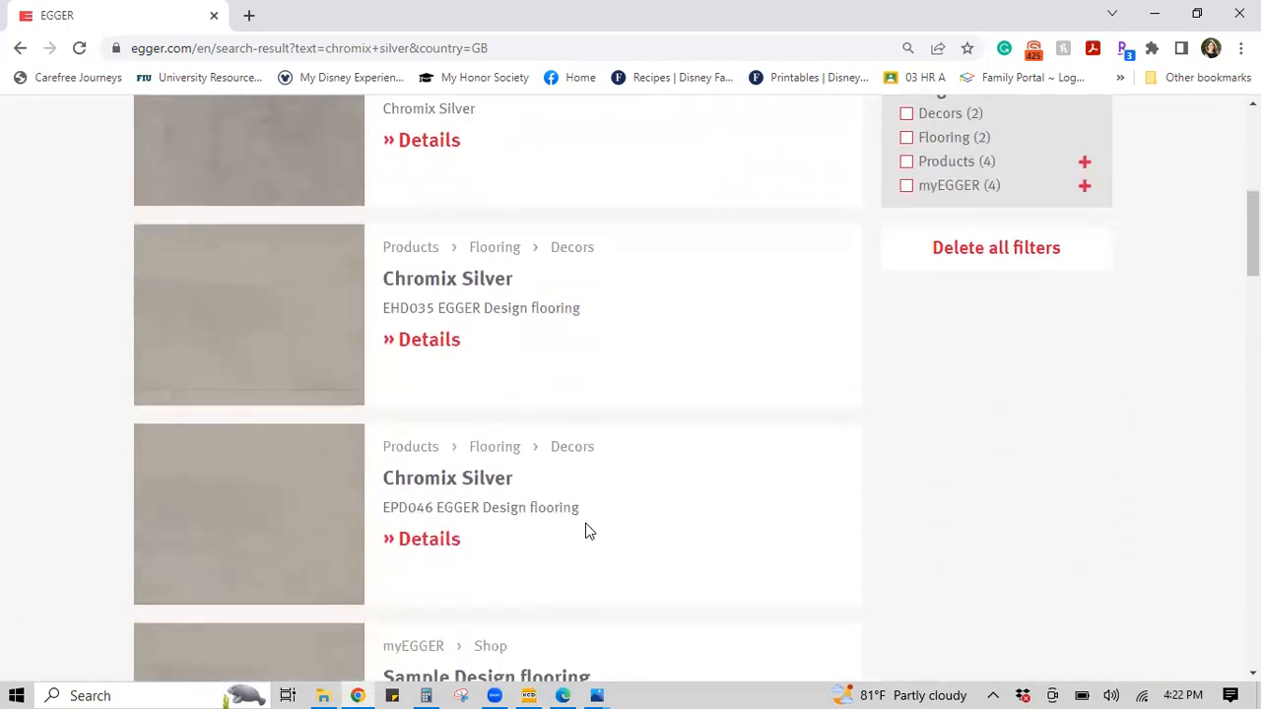
scroll(585, 529, "down", 3)
scroll(585, 529, "up", 5)
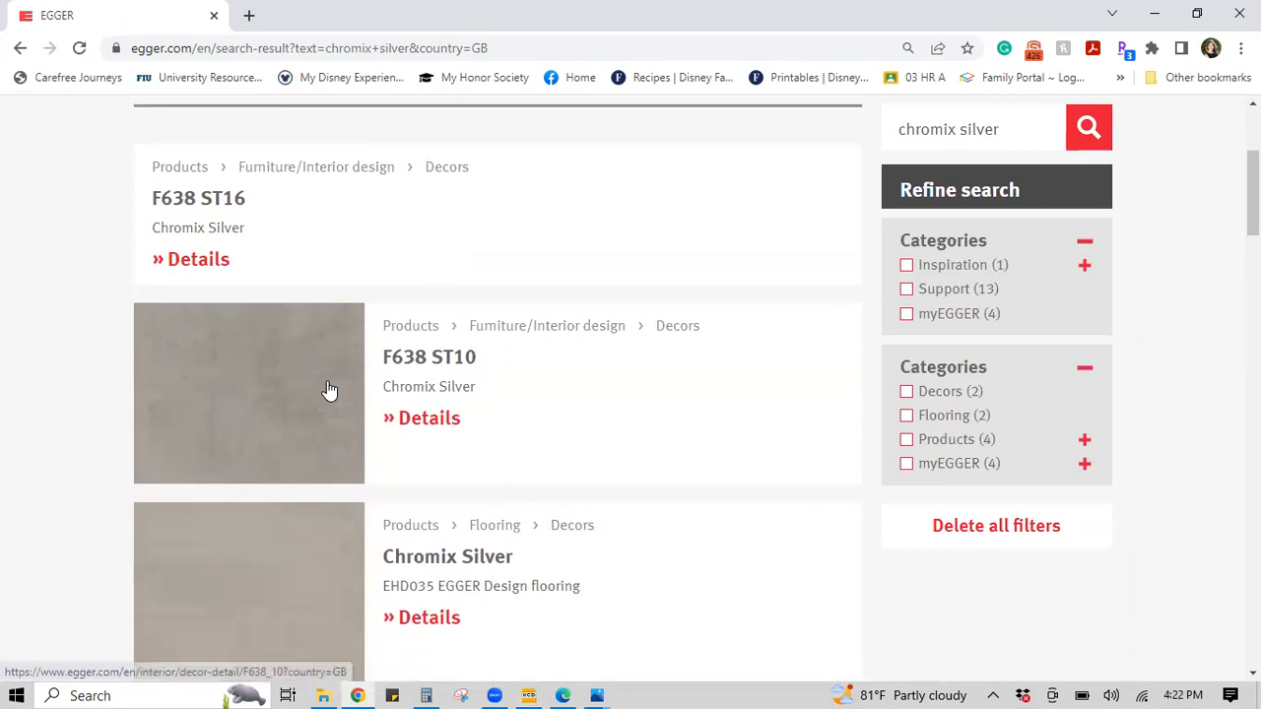
left_click(329, 391)
scroll(709, 476, "down", 2)
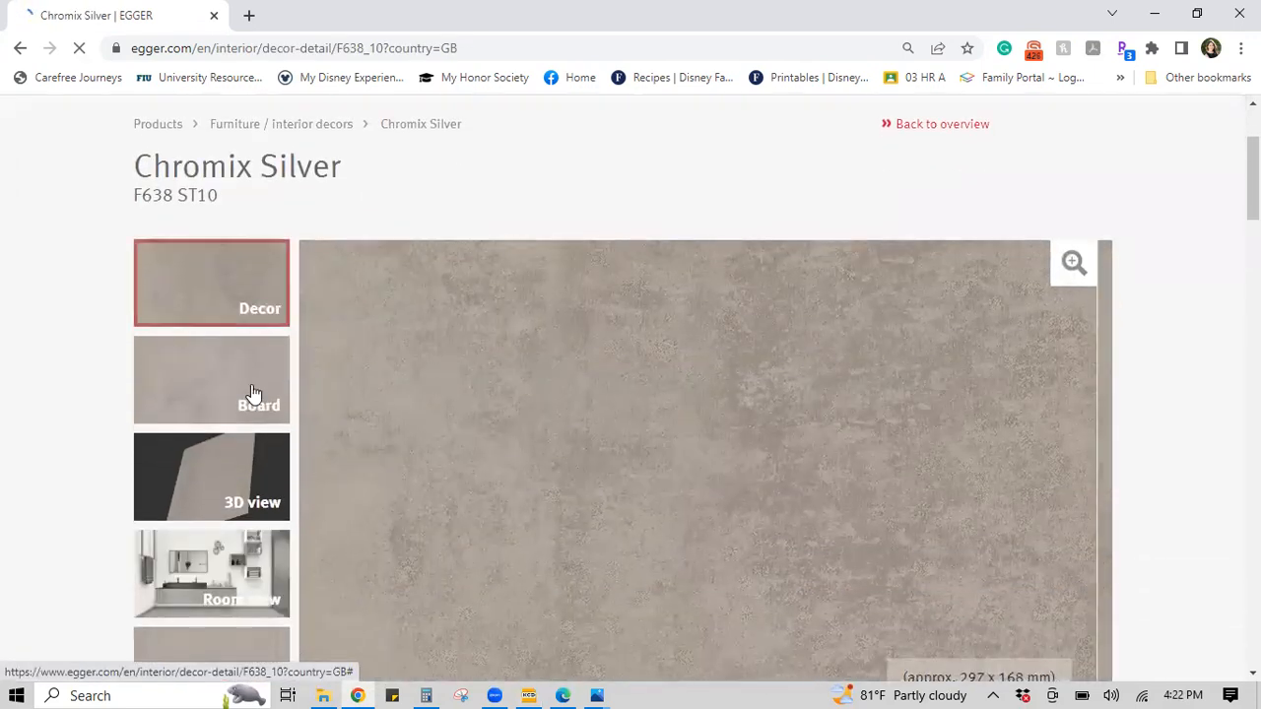
left_click(254, 394)
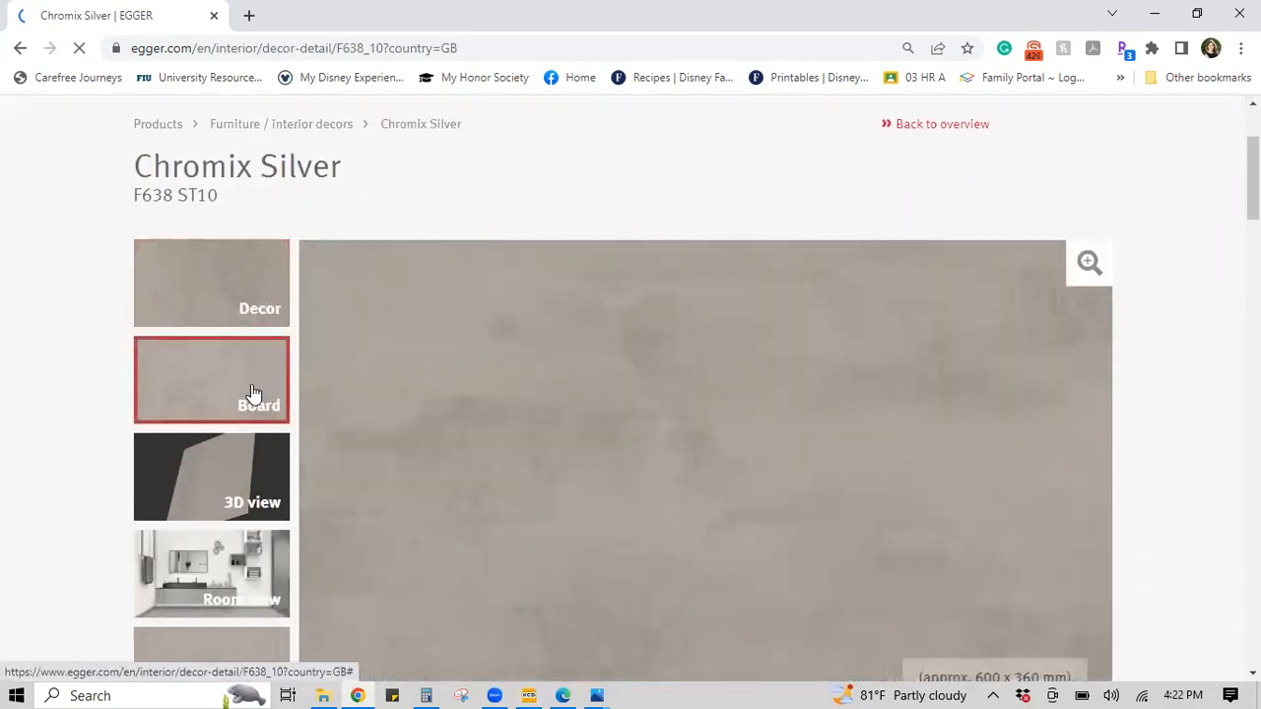
- Save the Chromix Silver board image to the Desktop as a JPEG named F638_10_881x513
right_click(673, 429)
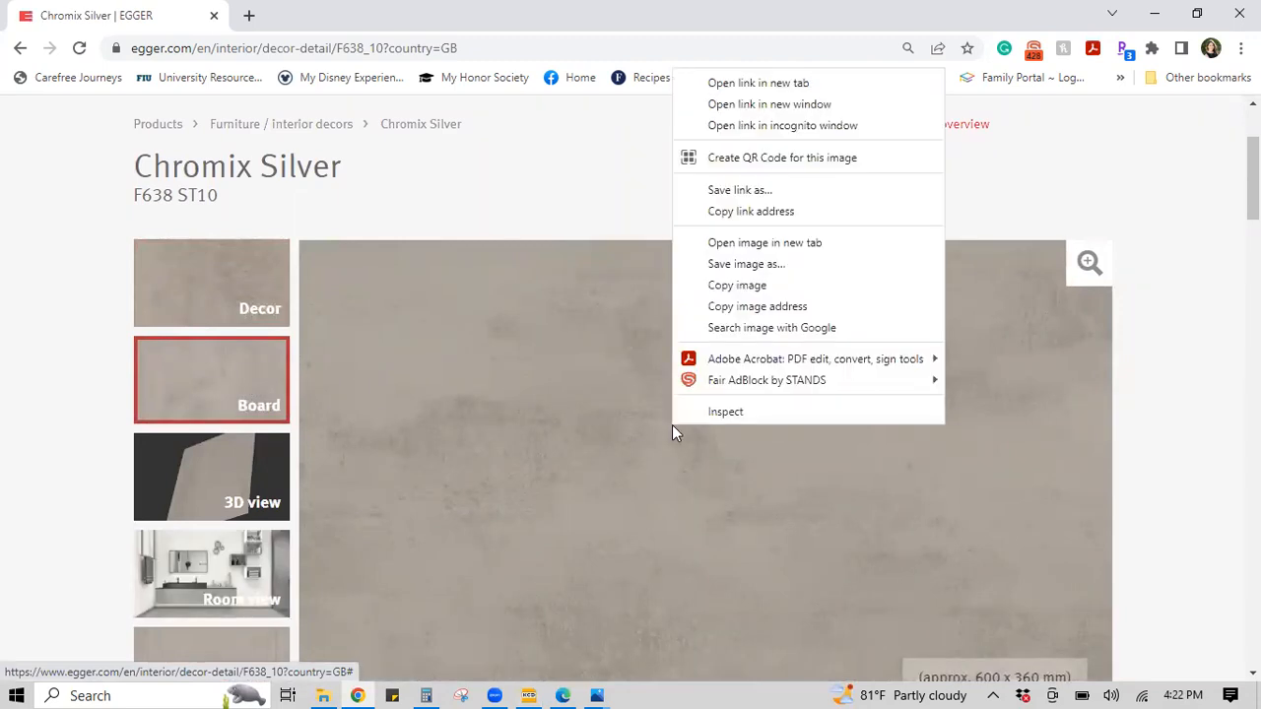
left_click(729, 266)
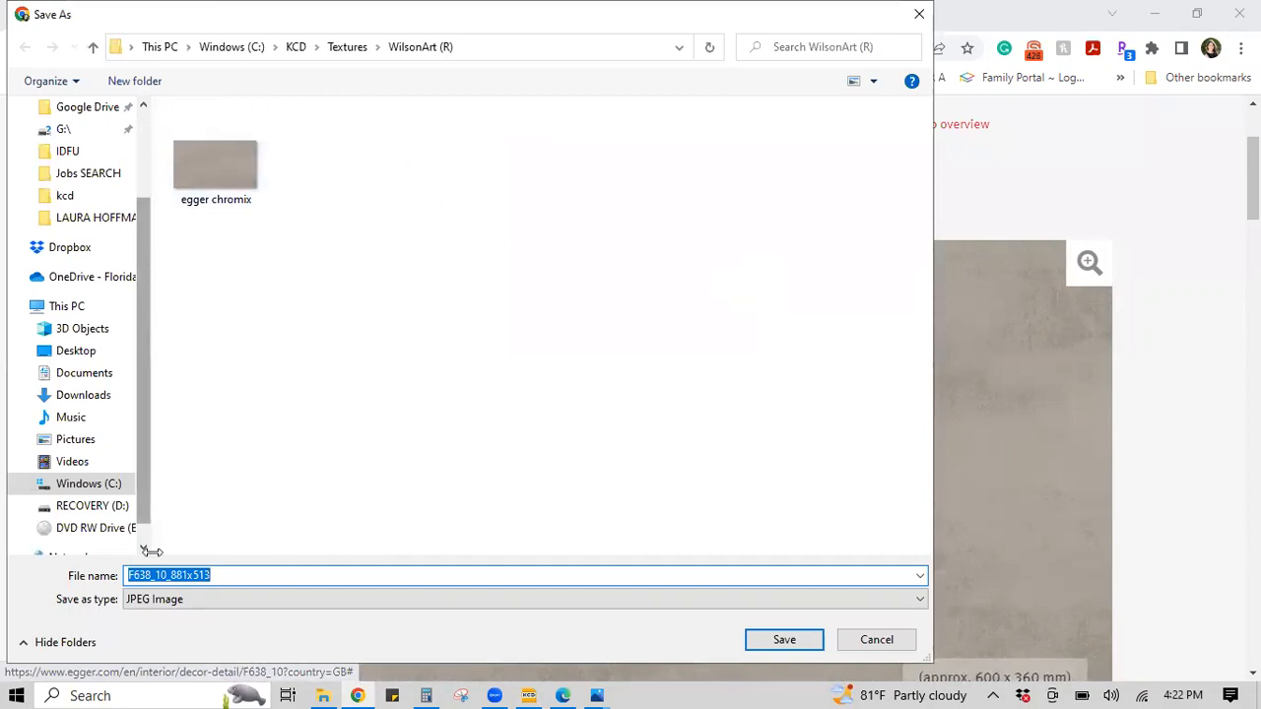
left_click(164, 600)
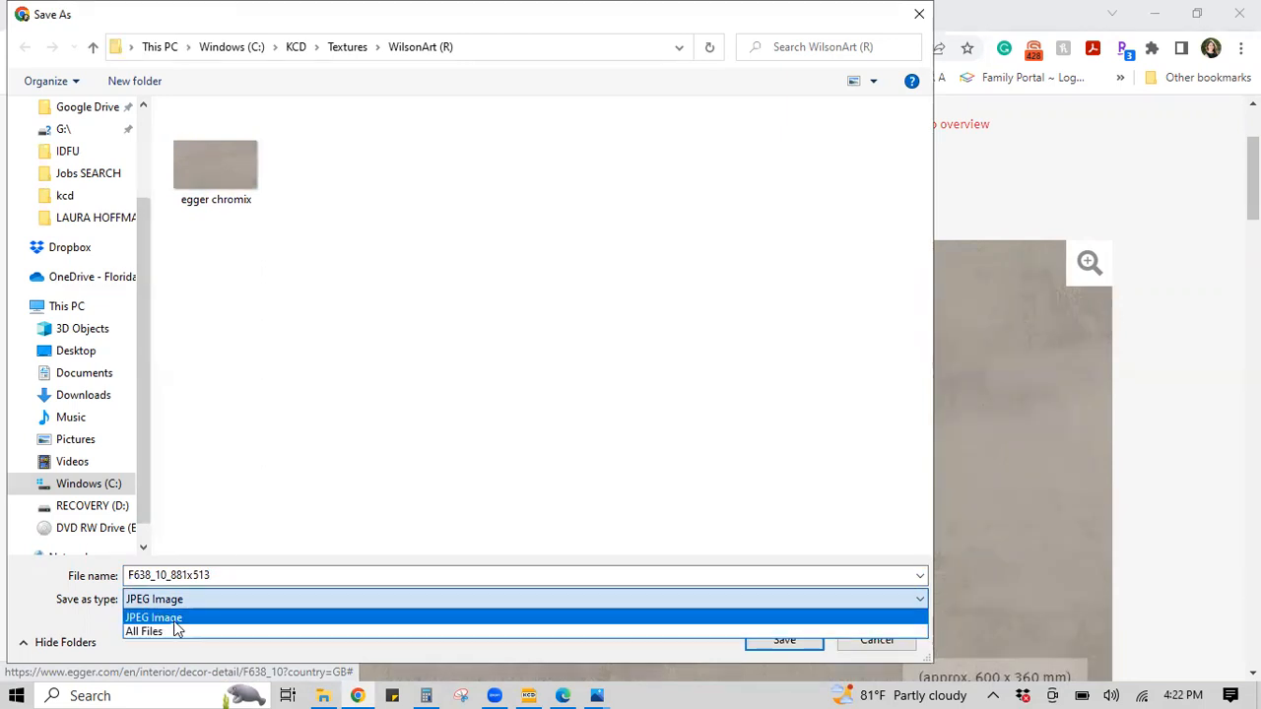
left_click(168, 394)
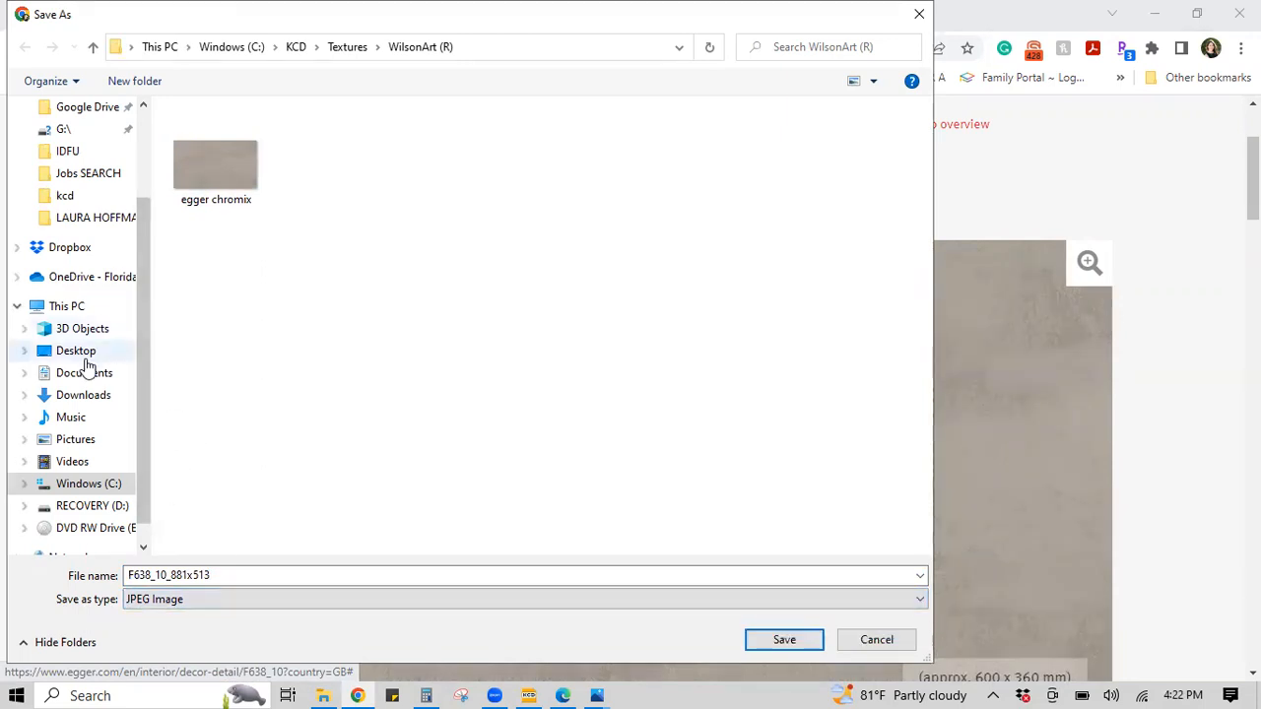
left_click(84, 355)
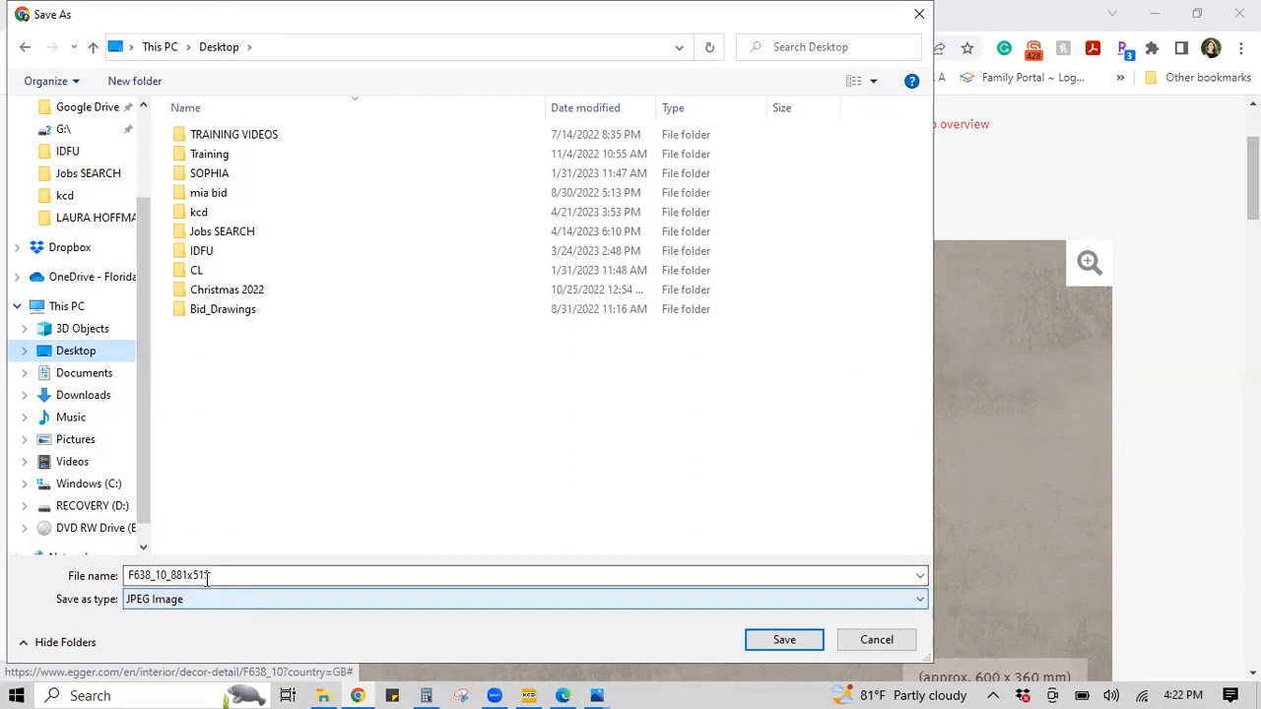
left_click(784, 642)
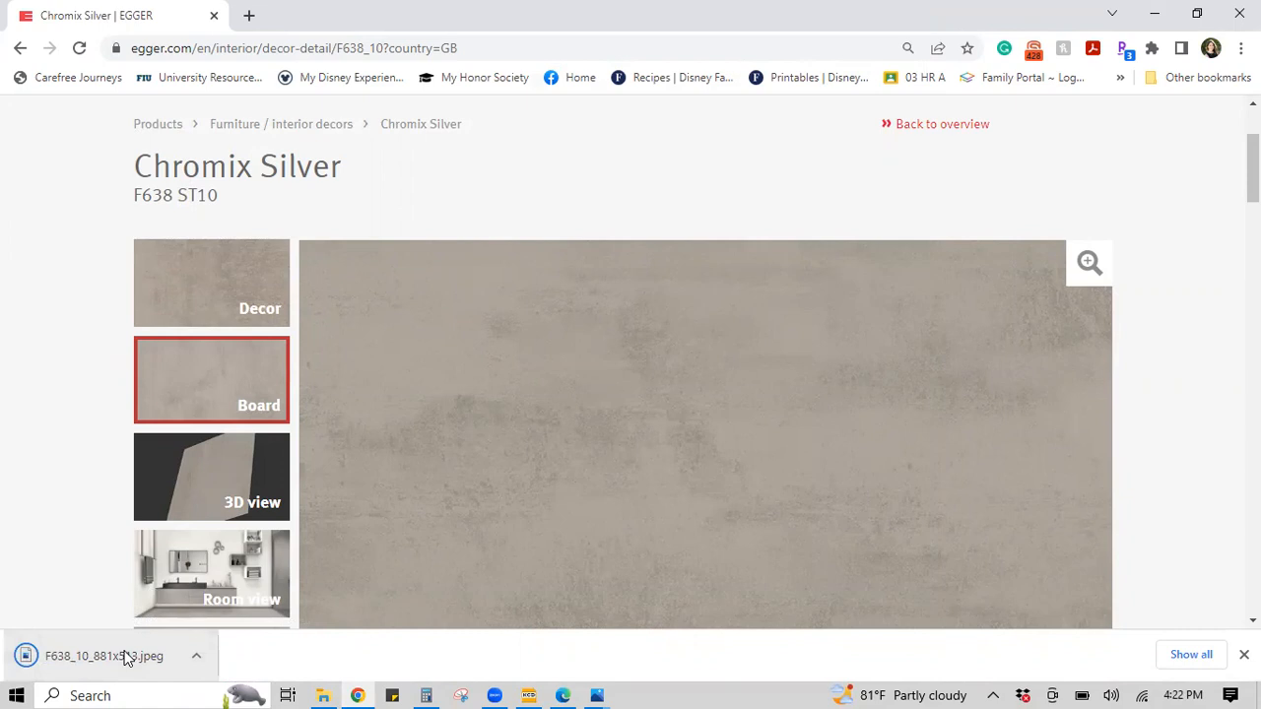
- Open the downloaded F638_10_881x513.jpeg image, start saving a copy of it, and browse to the KCD folder on Windows (C:)
left_click(125, 658)
left_click(50, 667)
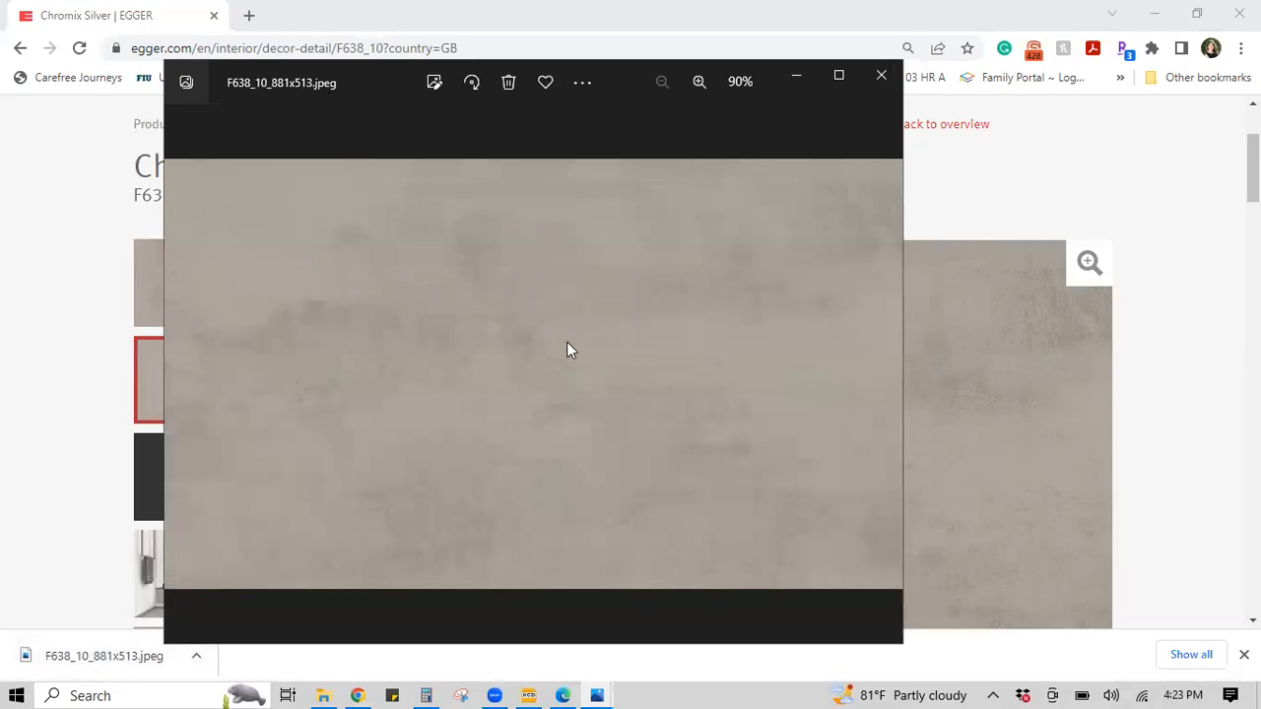
right_click(492, 335)
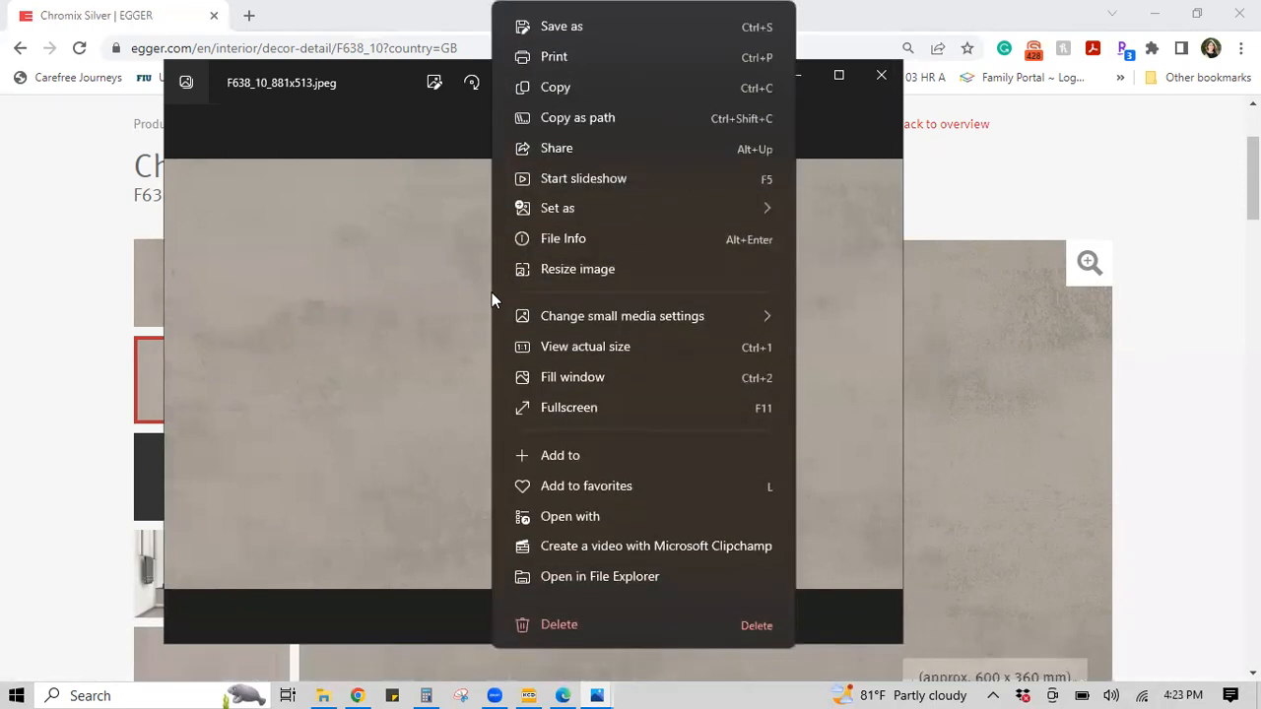
left_click(593, 30)
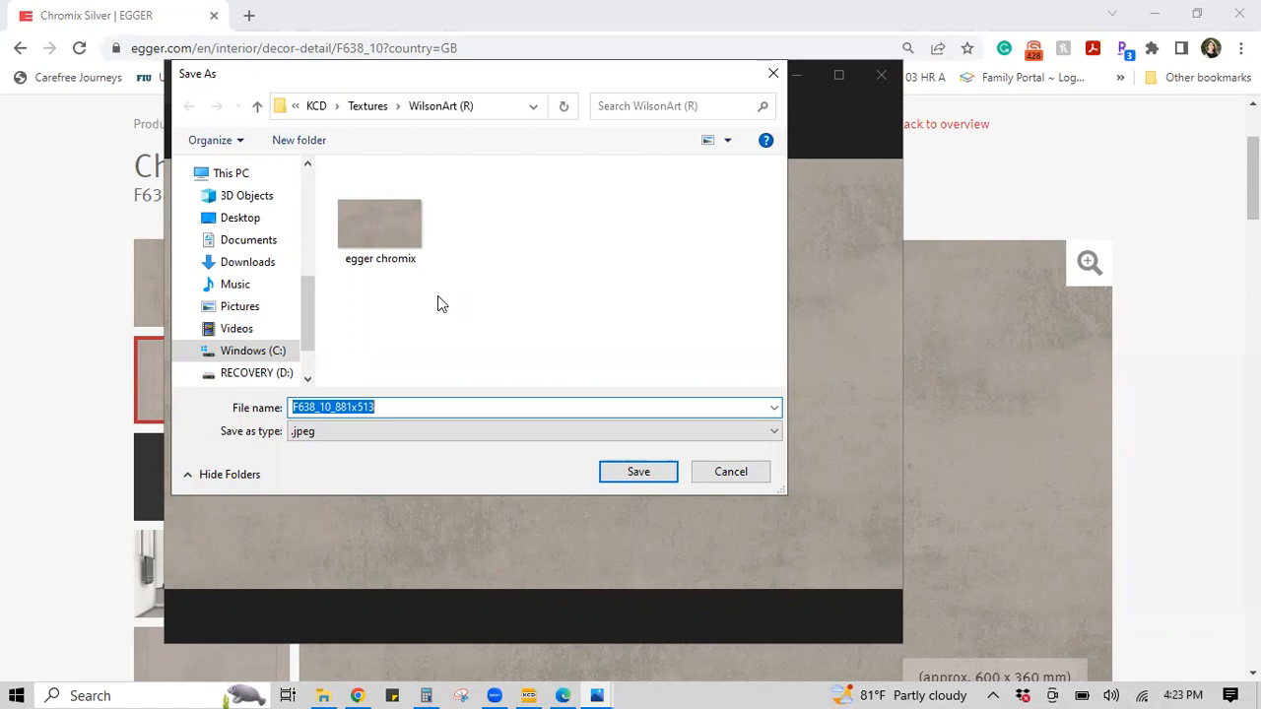
left_click(232, 353)
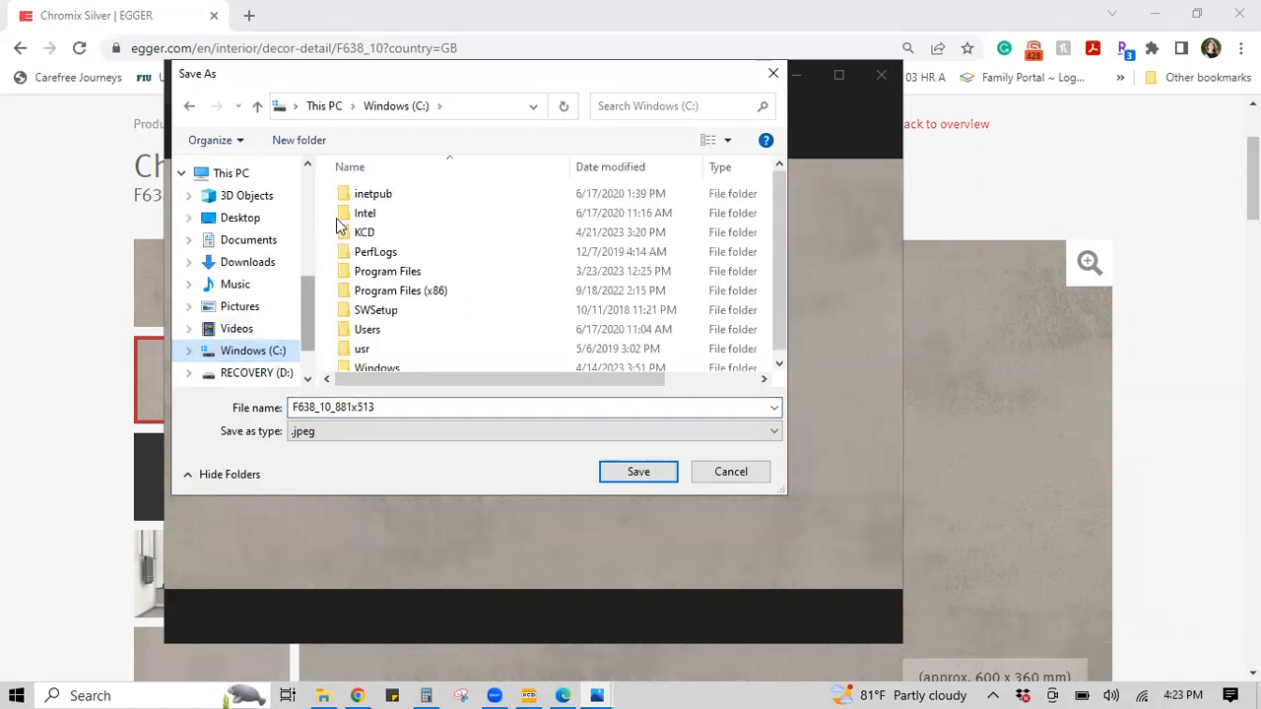
double_click(364, 232)
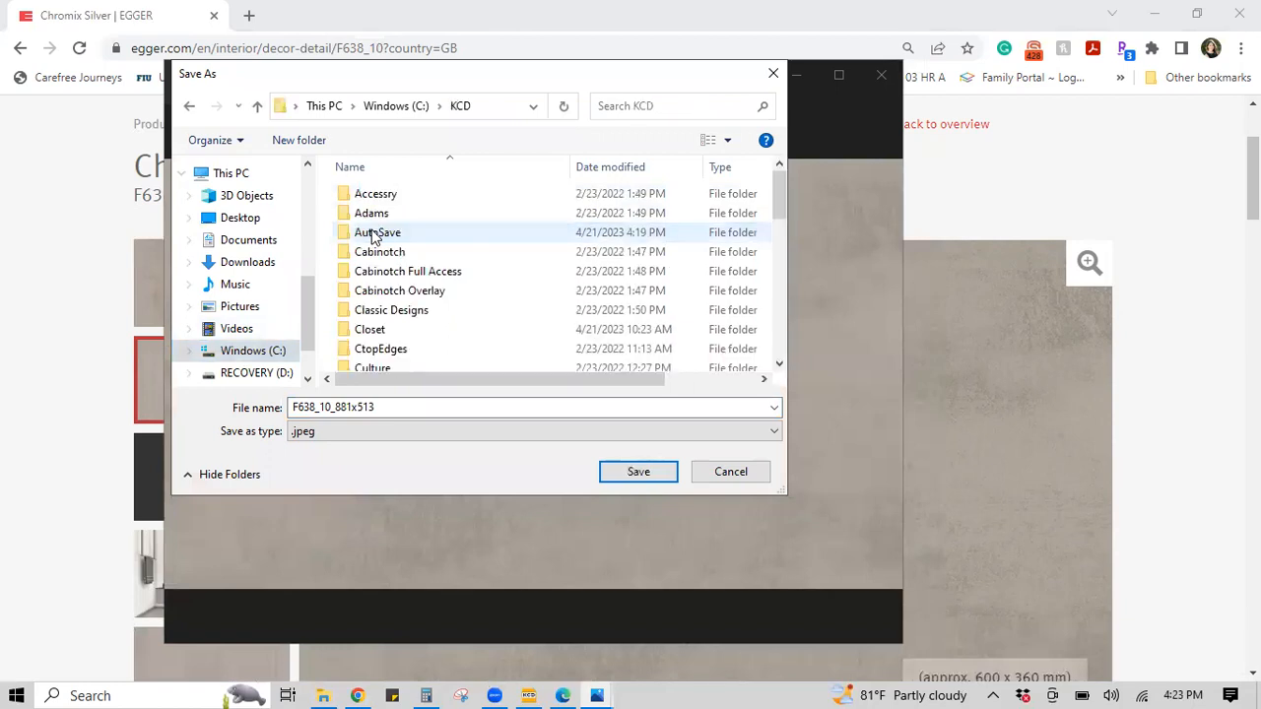
scroll(399, 310, "down", 6)
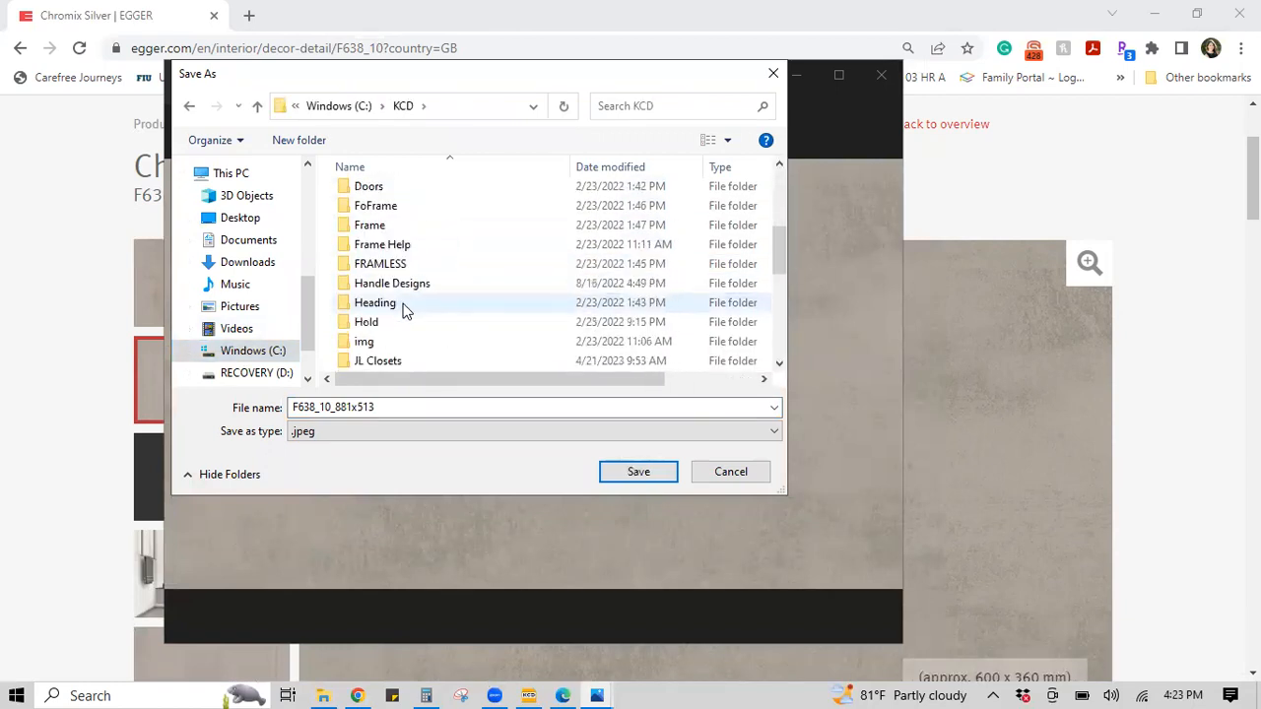
- Switch to the KCD design program, check the texture settings in the 3D view, and return to the 2D elevation and the image-saving dialog
left_click(528, 695)
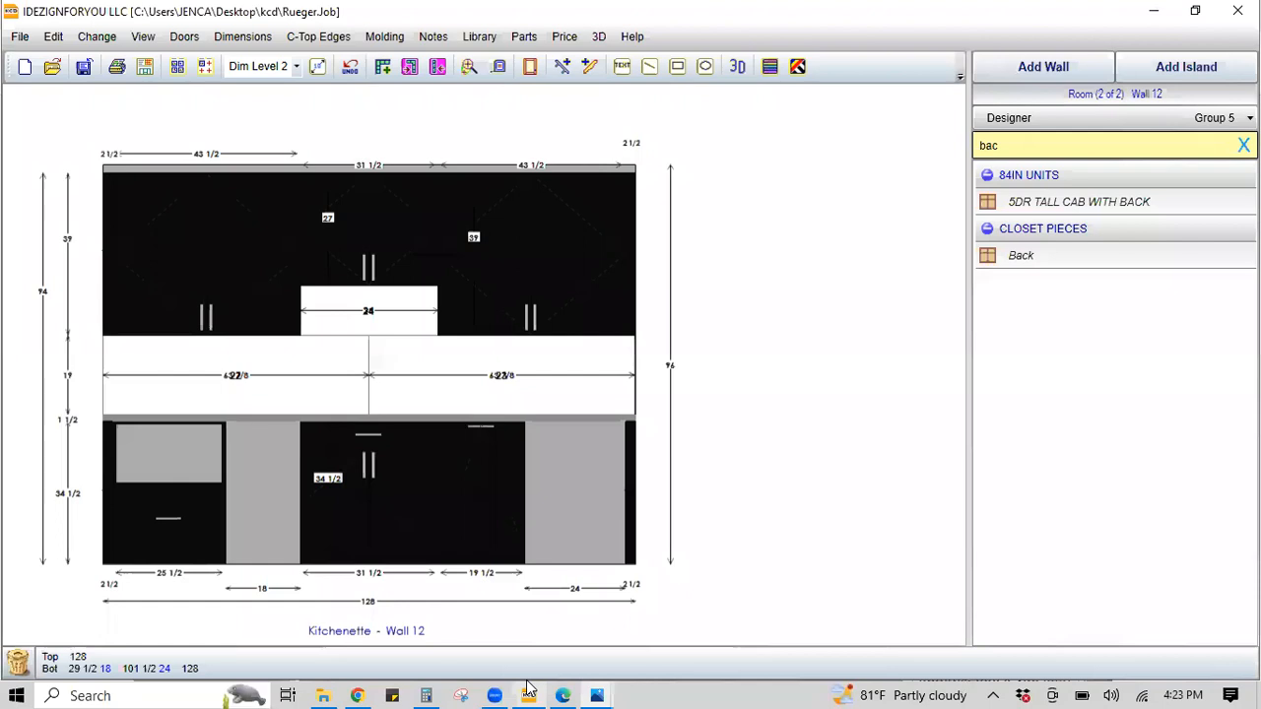
left_click(598, 37)
left_click(1135, 399)
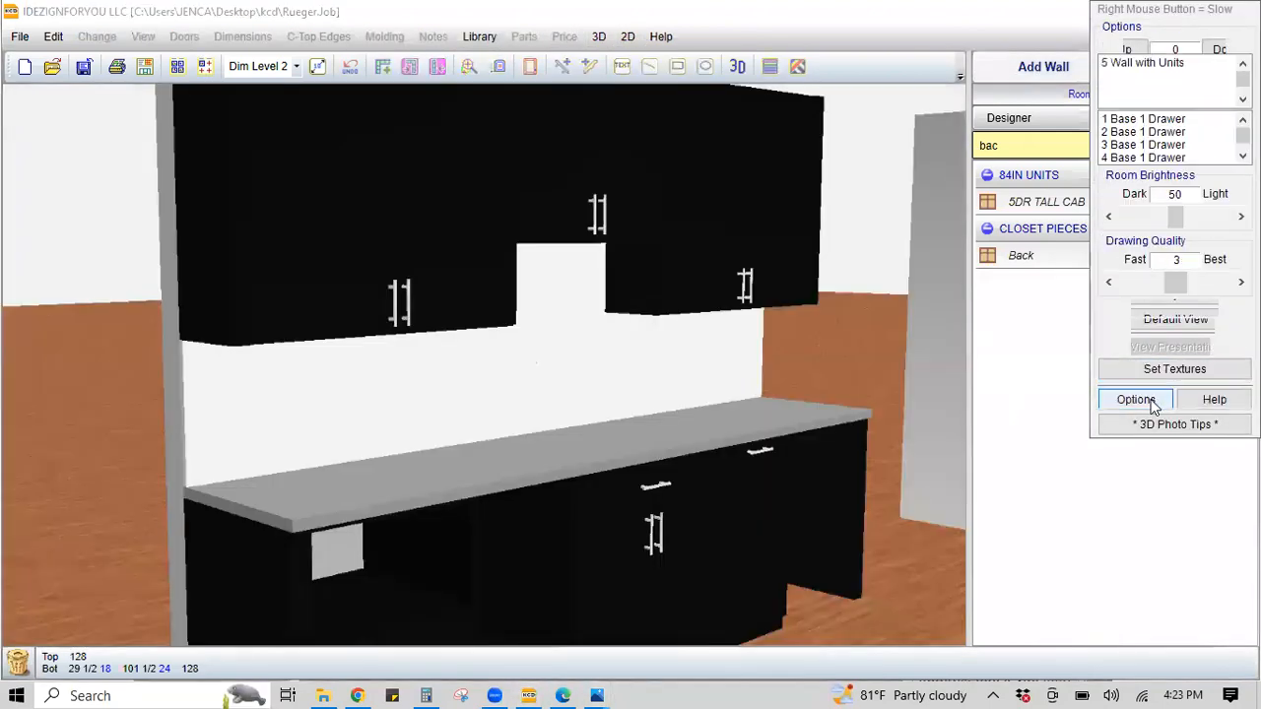
left_click(1150, 373)
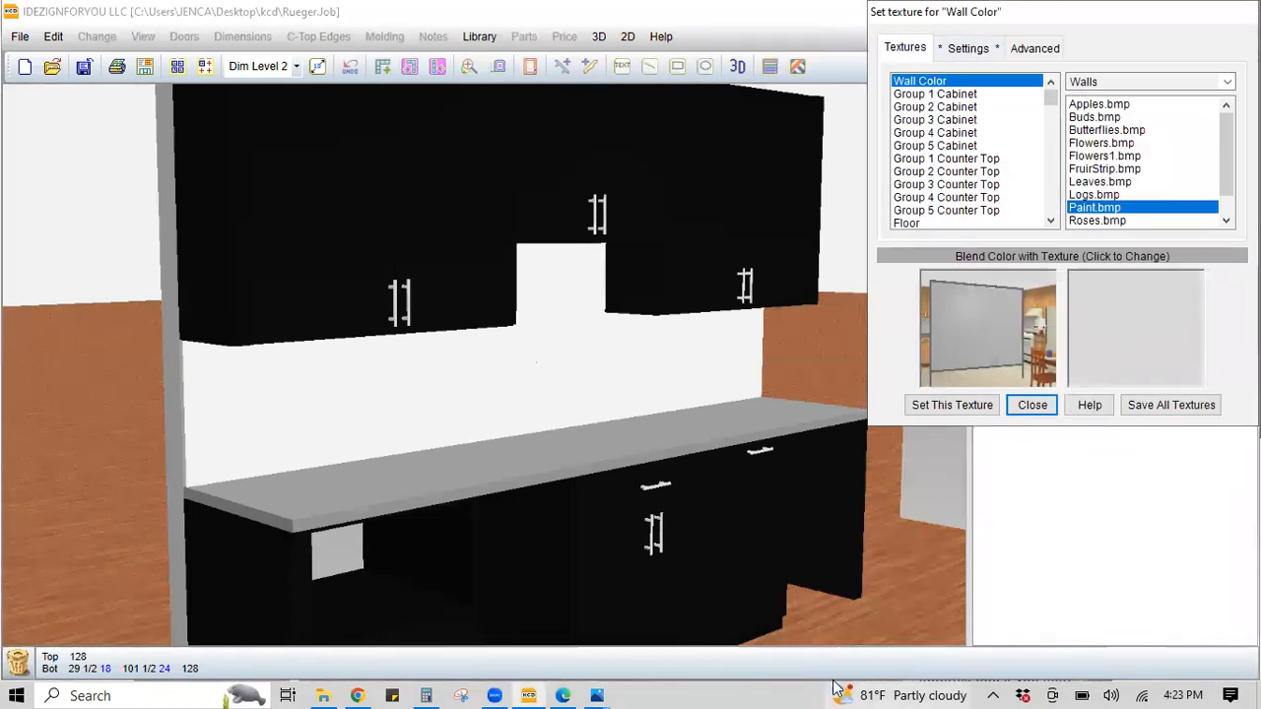
mouse_move(528, 690)
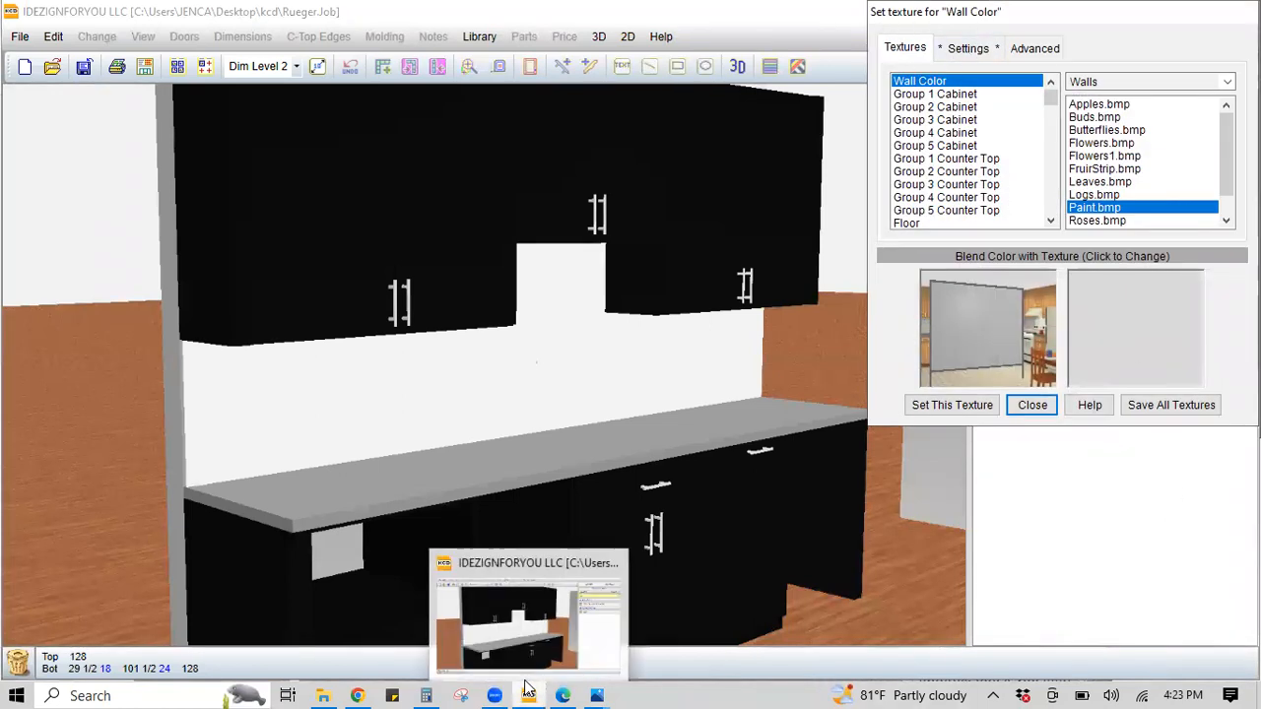
mouse_move(596, 692)
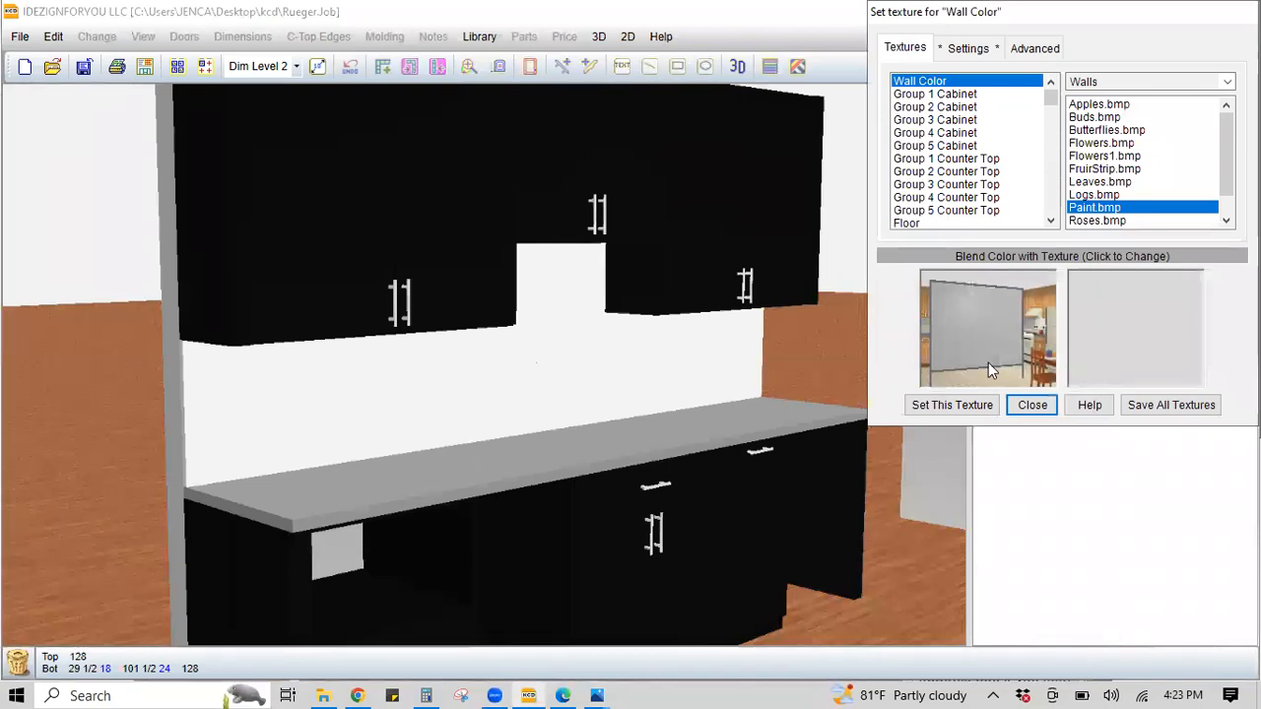
left_click(1033, 405)
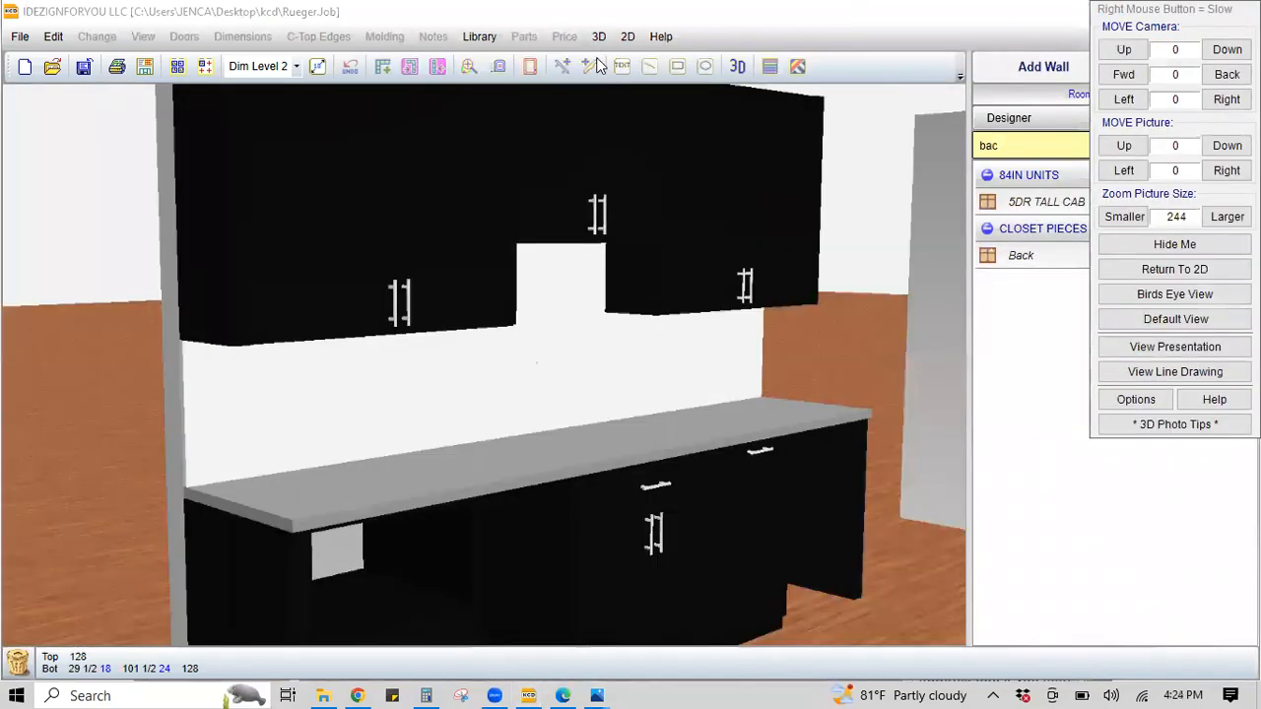
left_click(626, 37)
left_click(1159, 20)
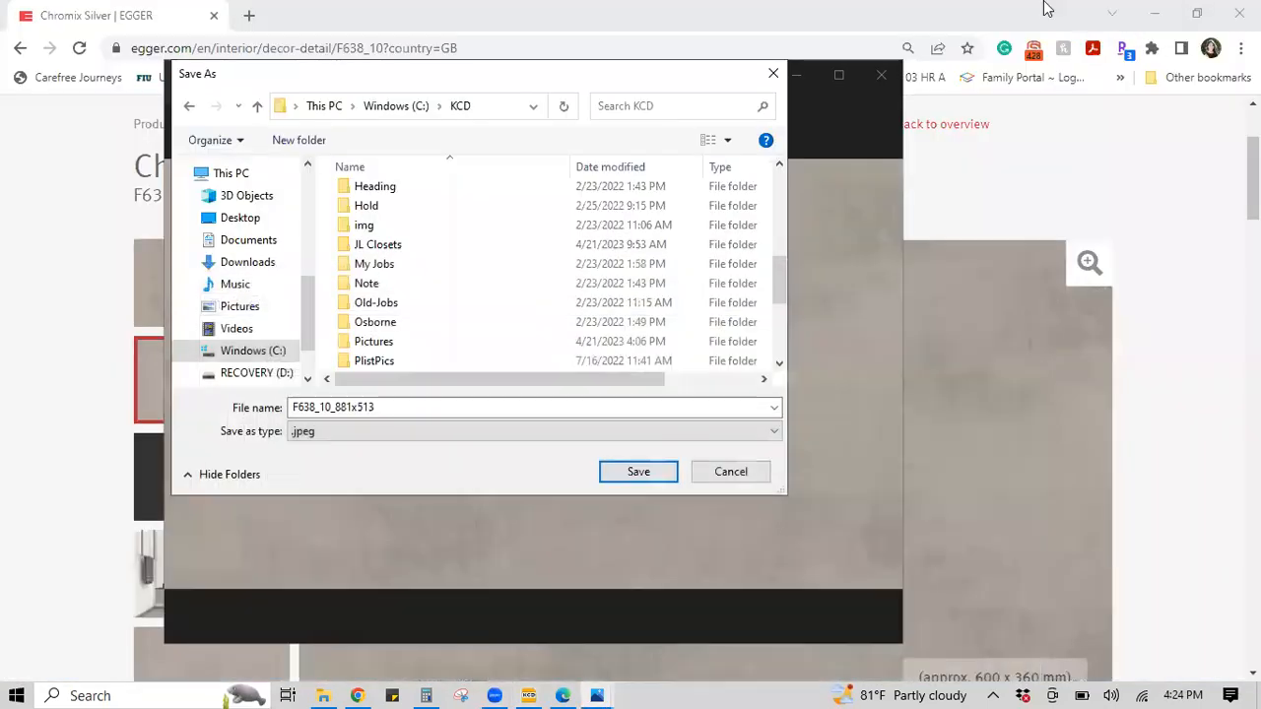
- Name the image copy Egger Chromix Silver
double_click(397, 408)
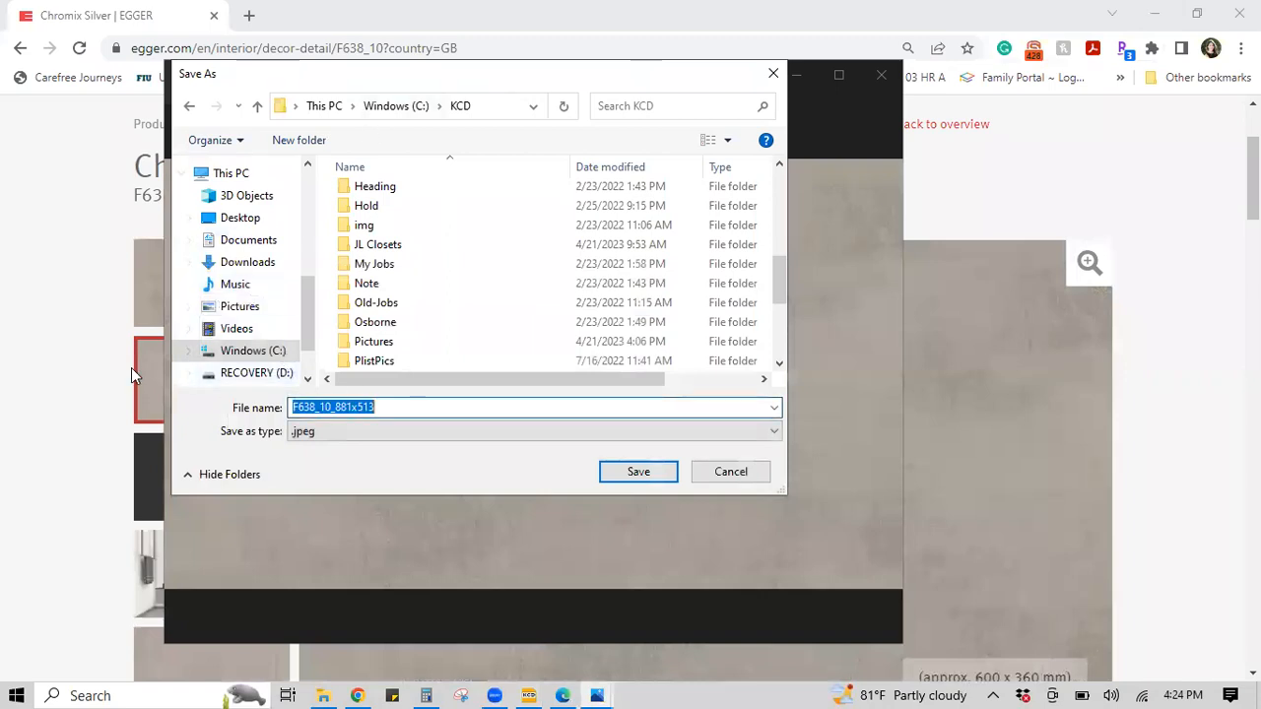
type("Egger")
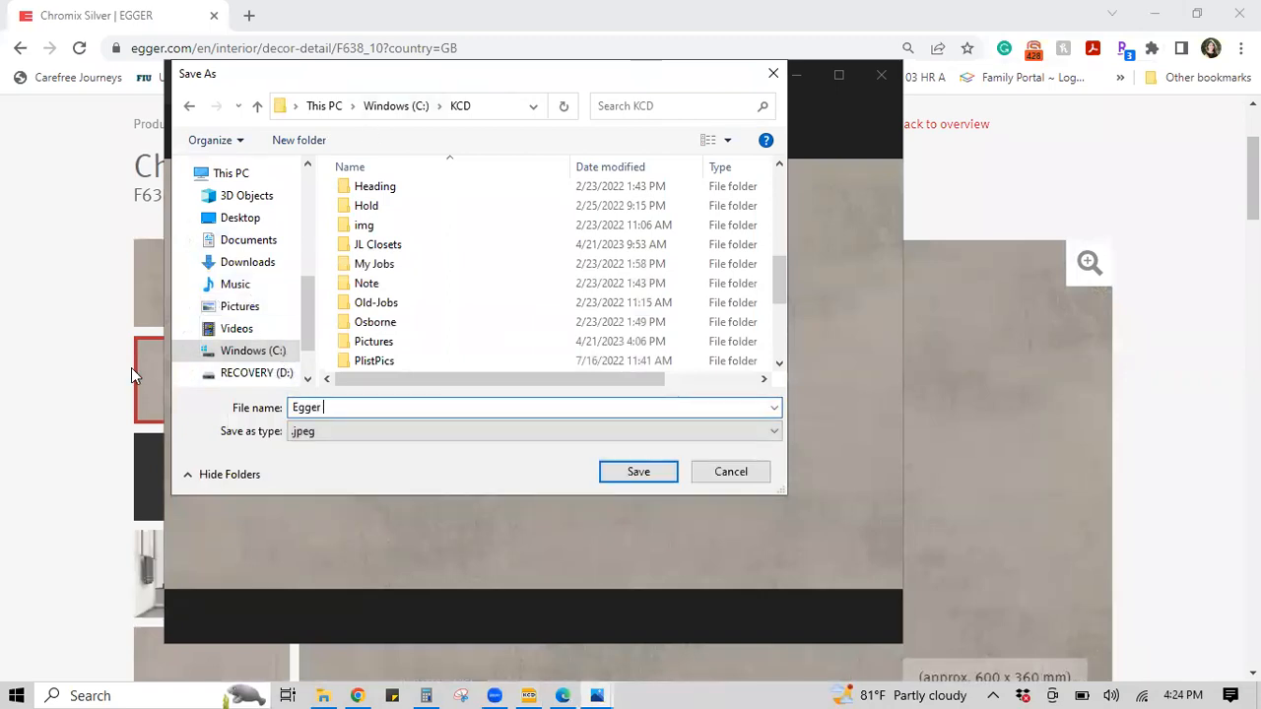
type(" Chromix Silver")
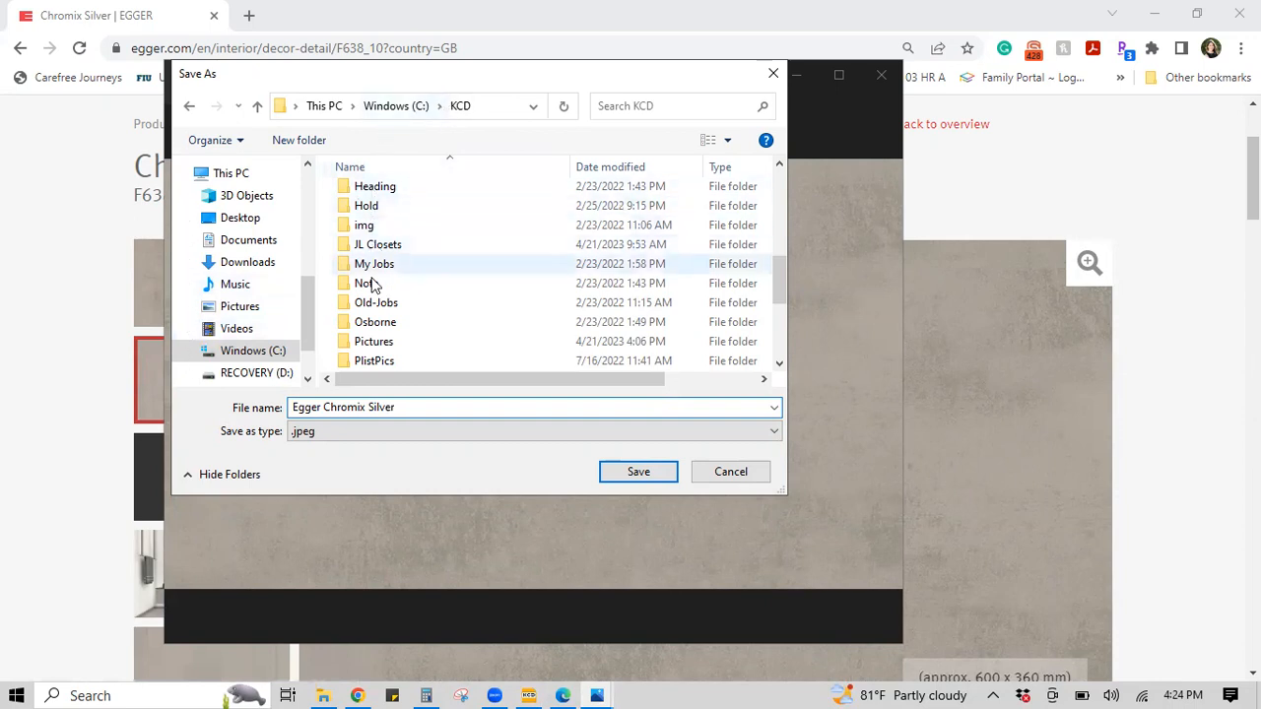
- Set the save location to the Formica (R) folder inside KCD's Textures folder
scroll(377, 323, "down", 1)
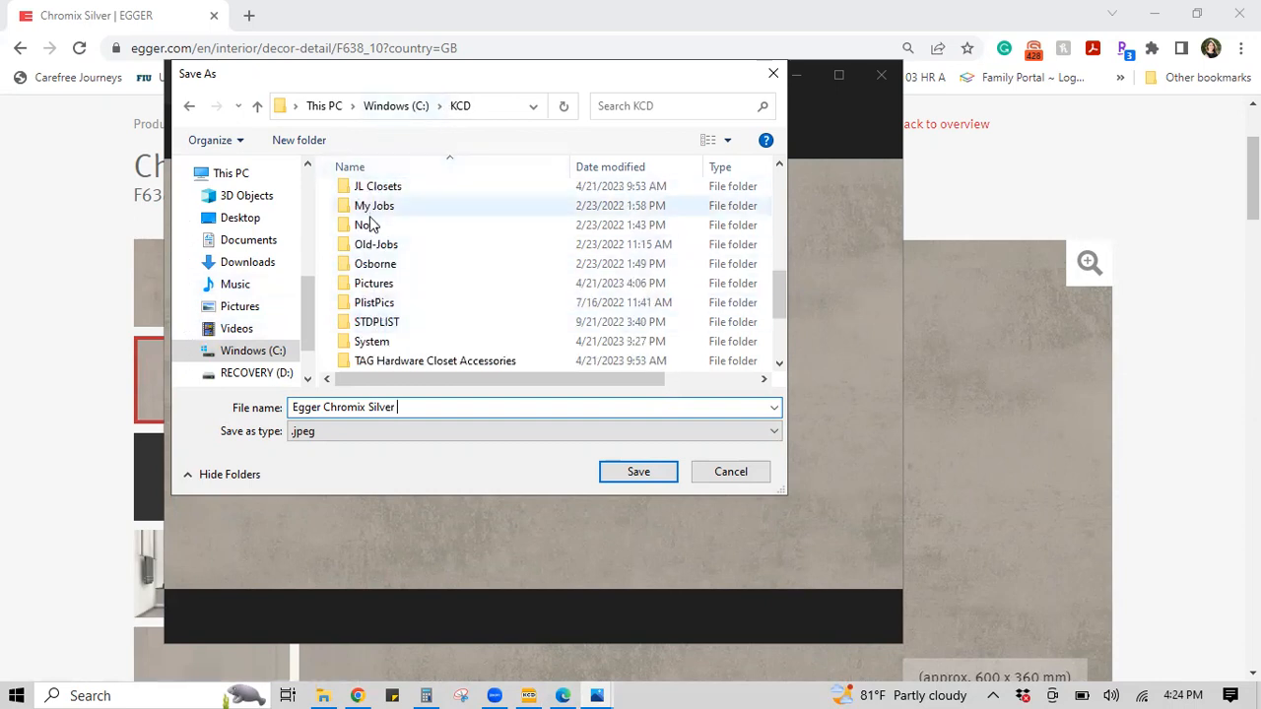
scroll(376, 314, "down", 1)
scroll(379, 313, "down", 1)
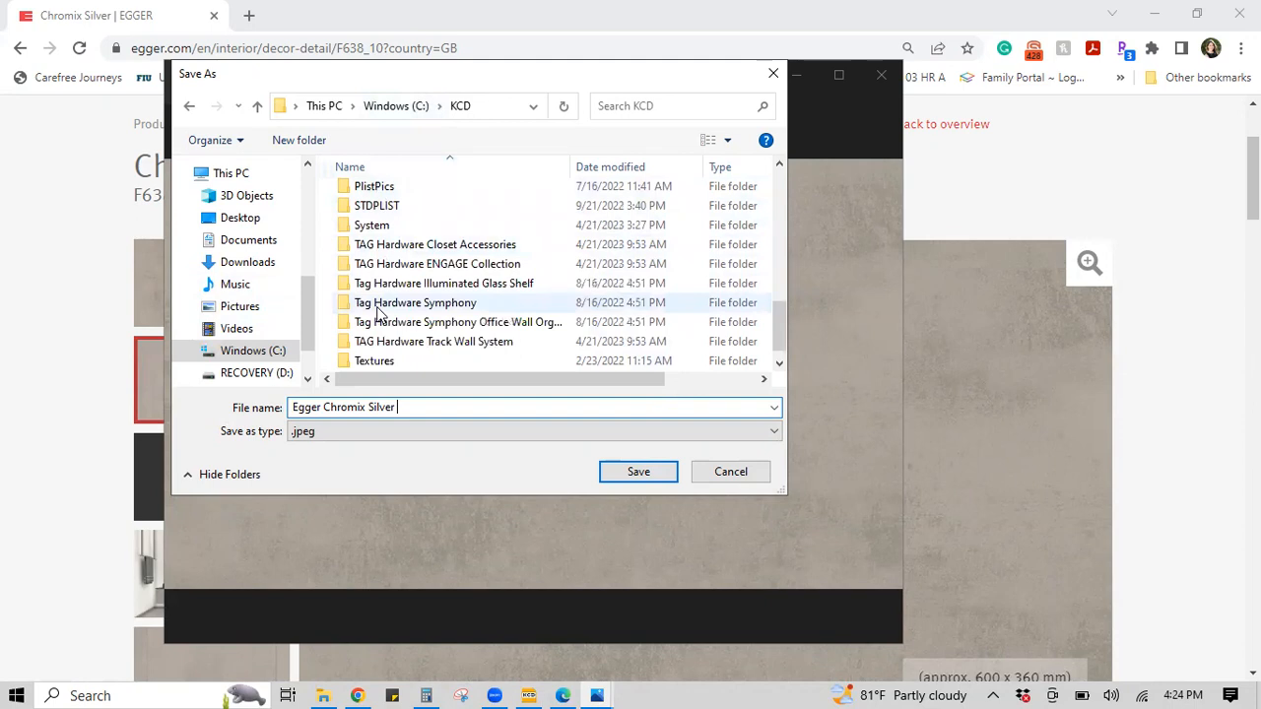
scroll(379, 314, "down", 1)
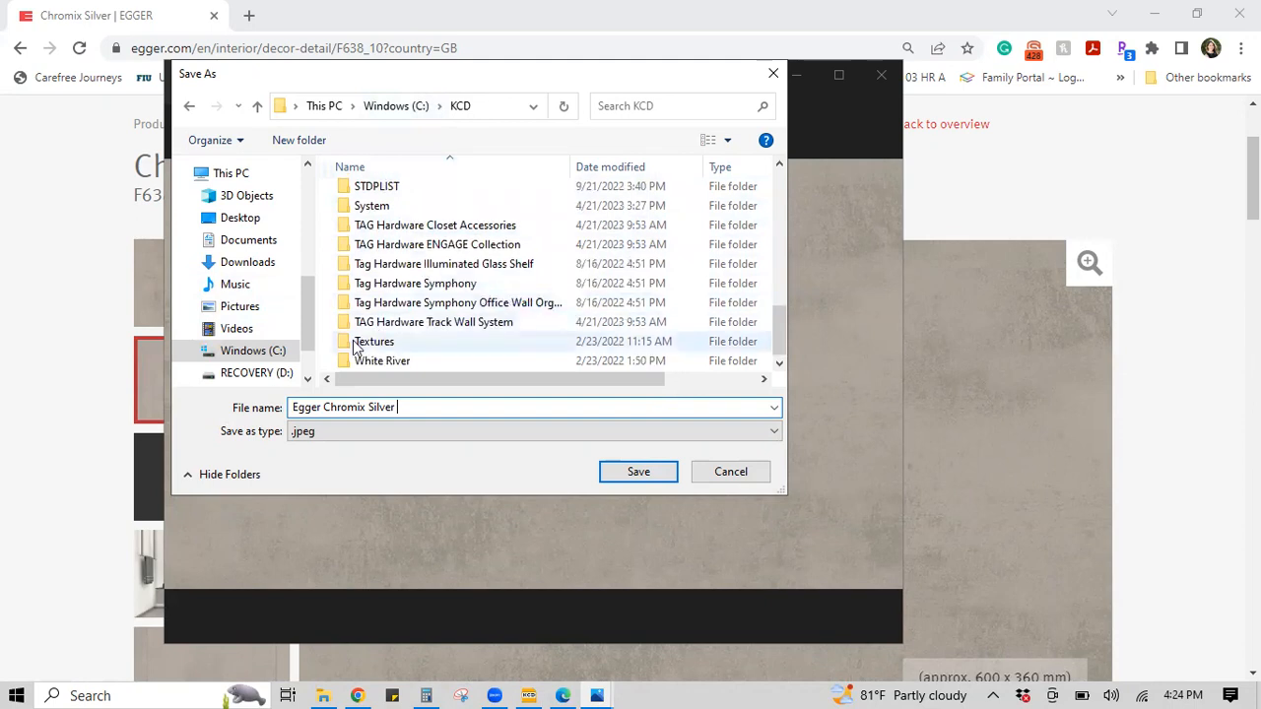
double_click(350, 345)
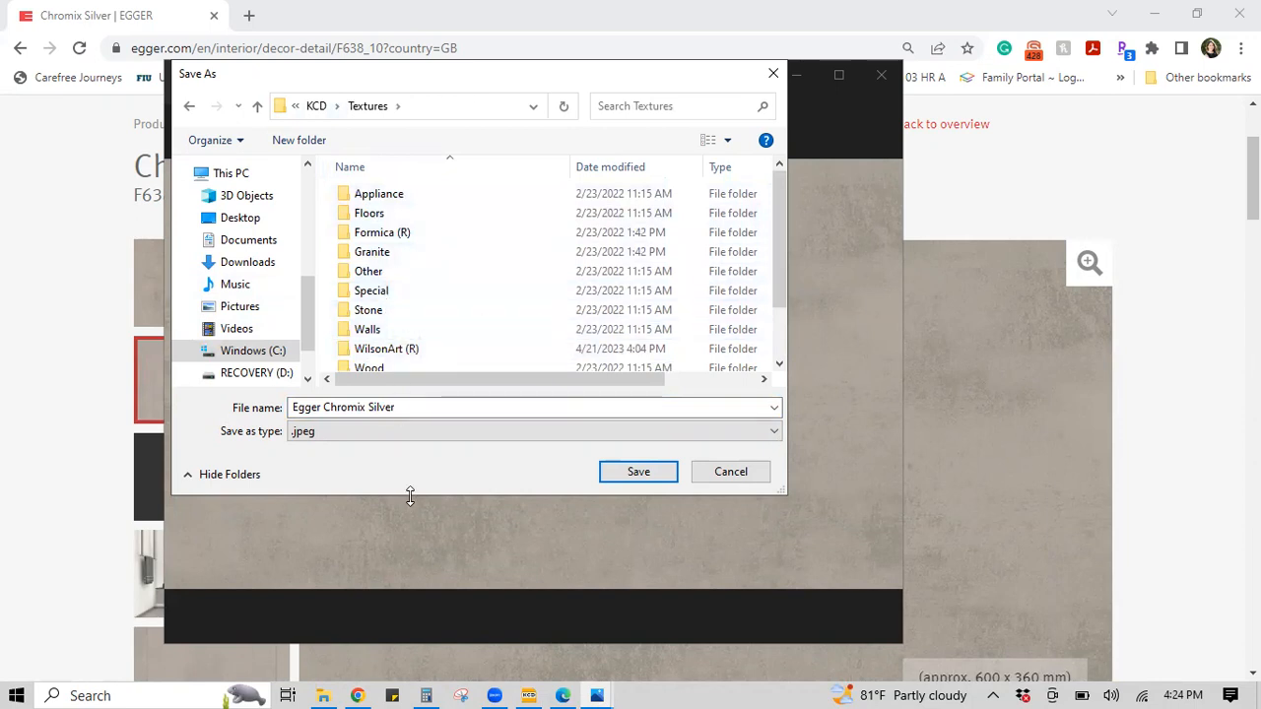
left_click_drag(419, 613, 418, 627)
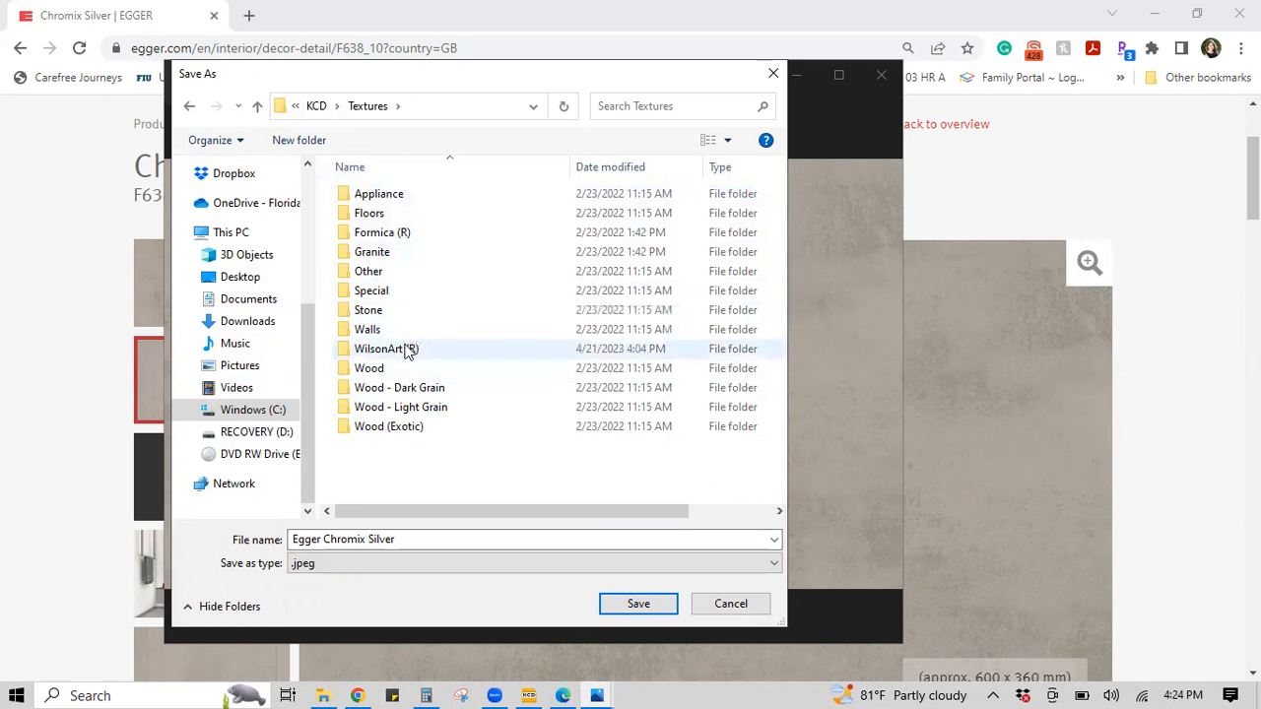
left_click(395, 235)
double_click(395, 236)
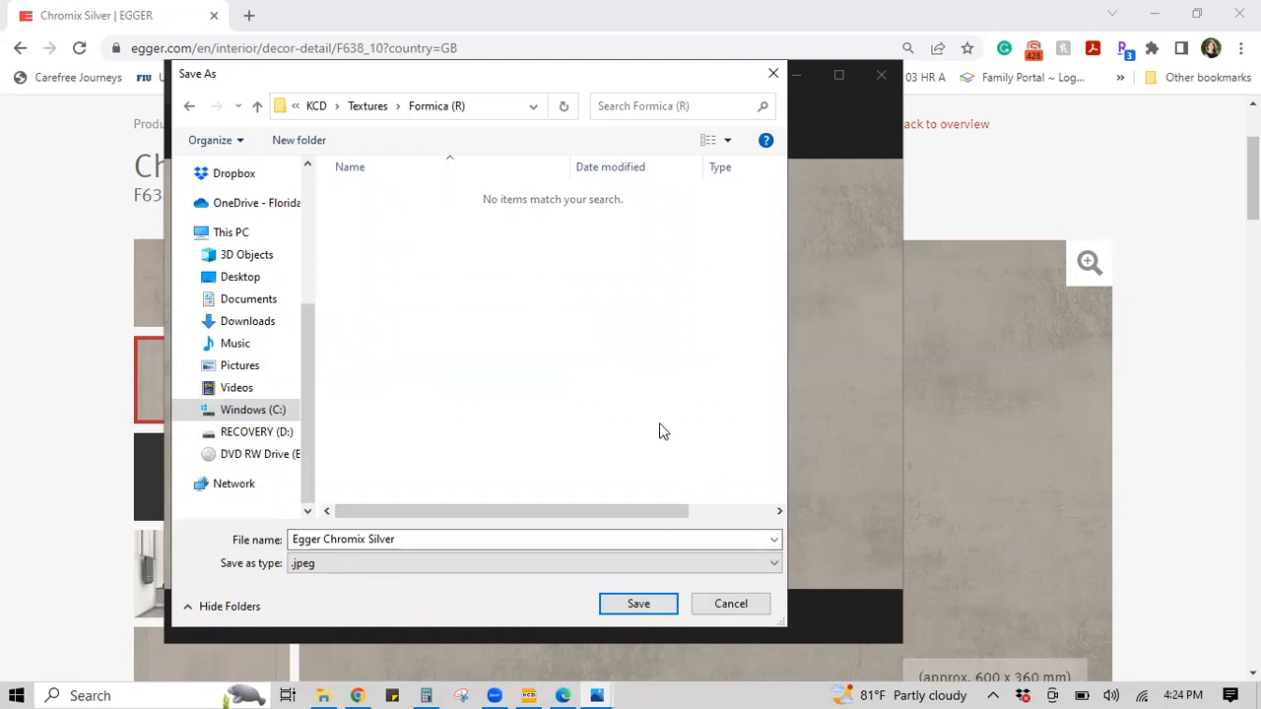
- Save the image copy in .bmp format, and put away the image viewer and the browser
left_click(361, 565)
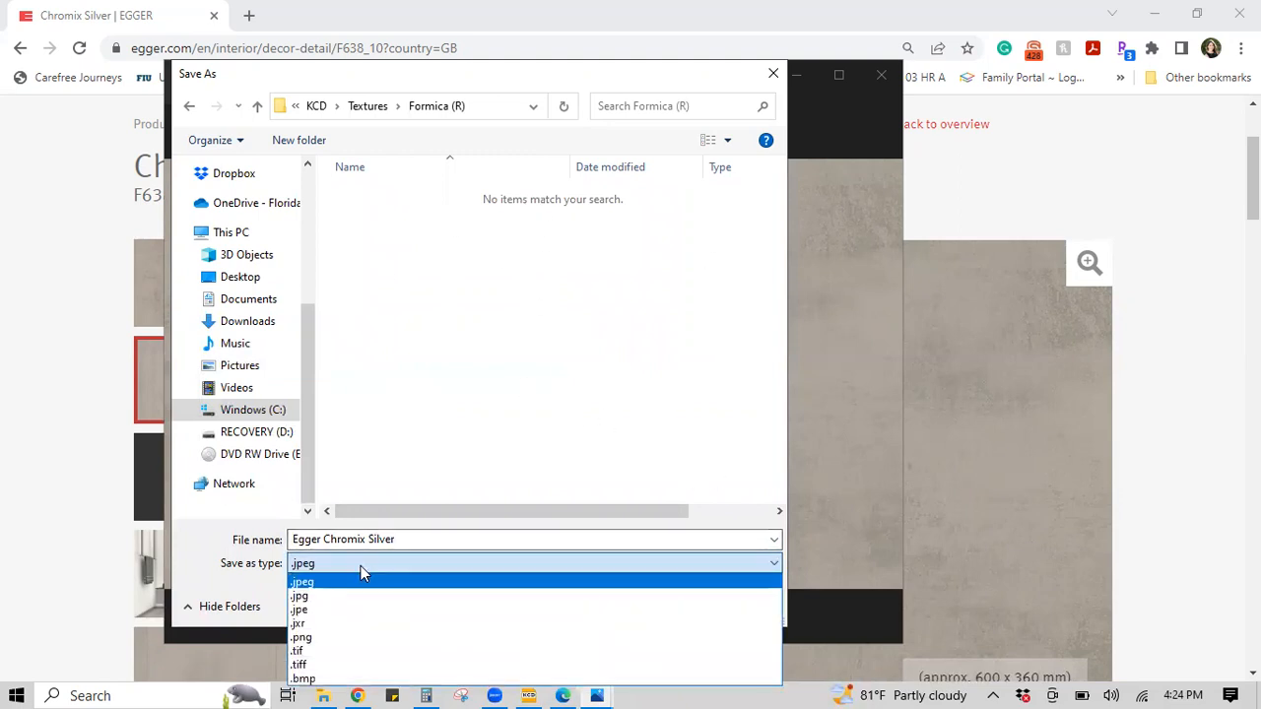
left_click(318, 680)
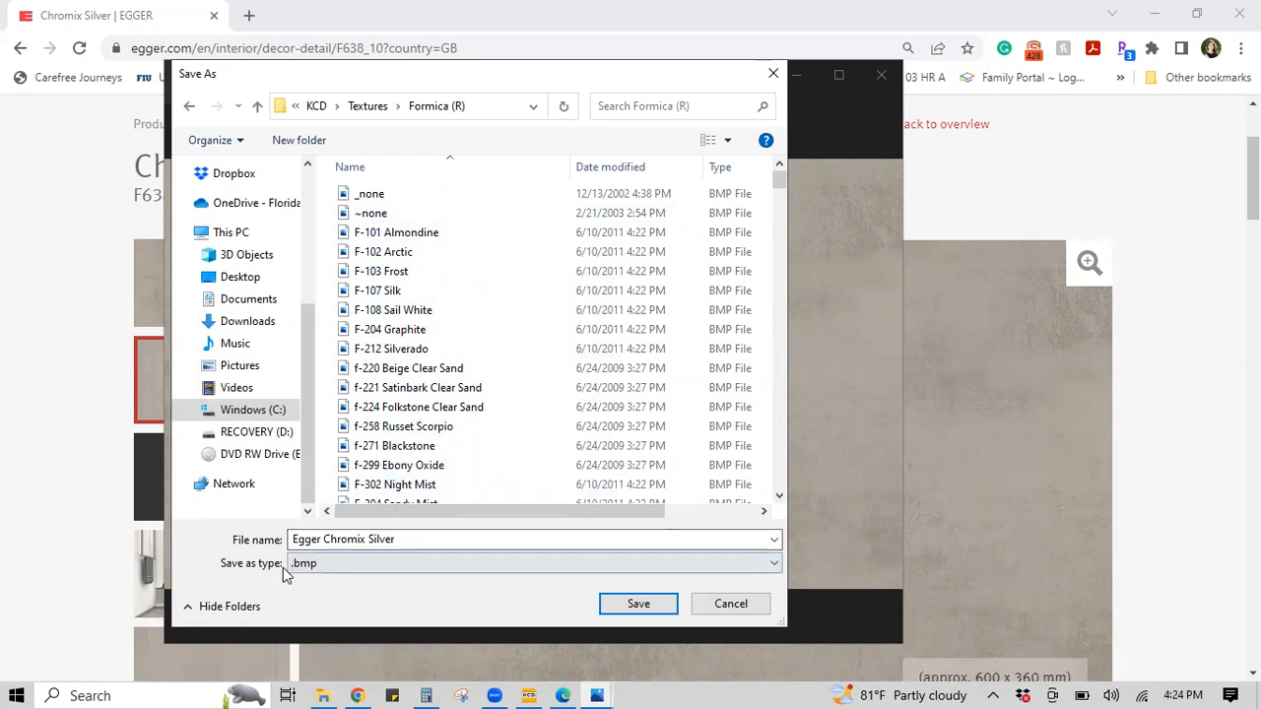
left_click(638, 604)
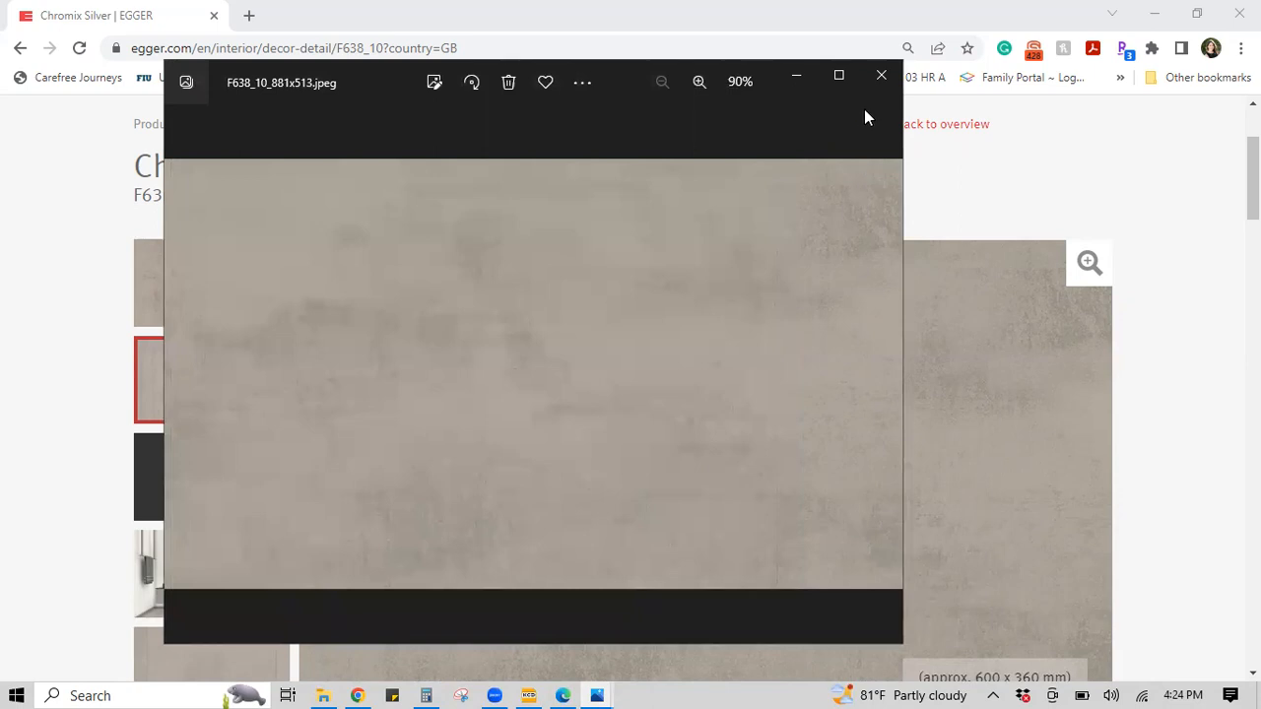
left_click(879, 76)
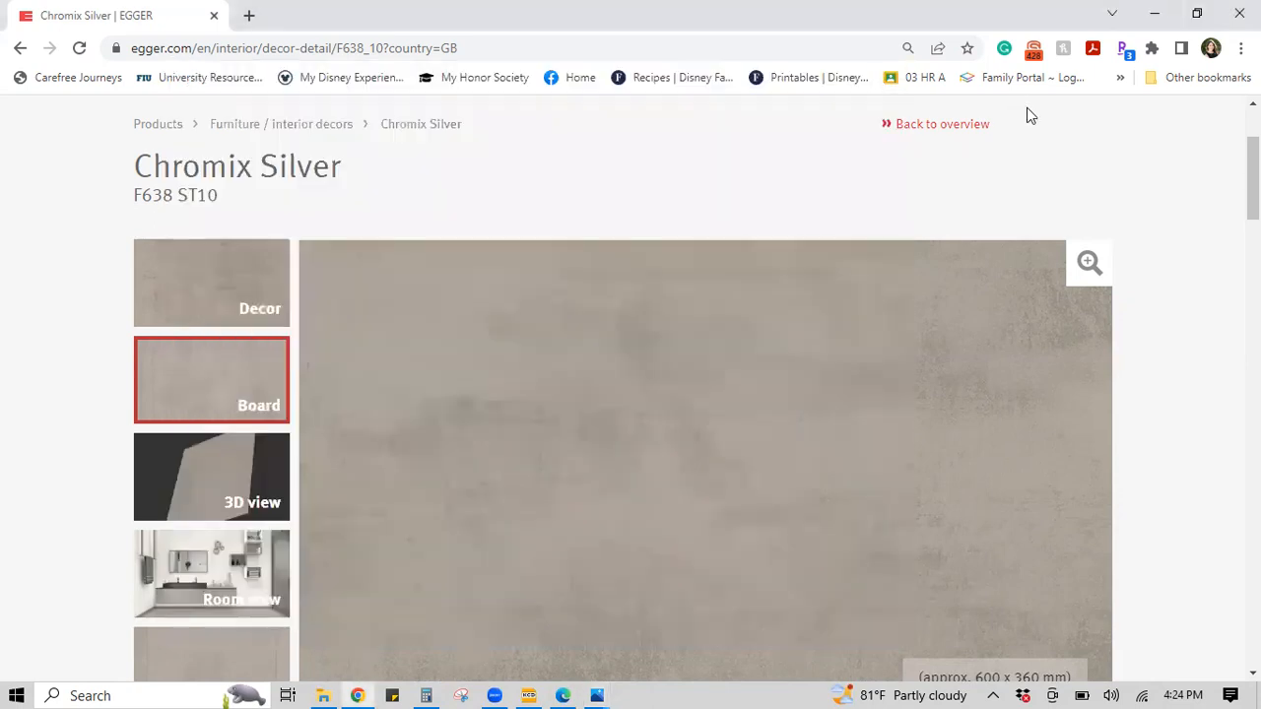
left_click(1155, 14)
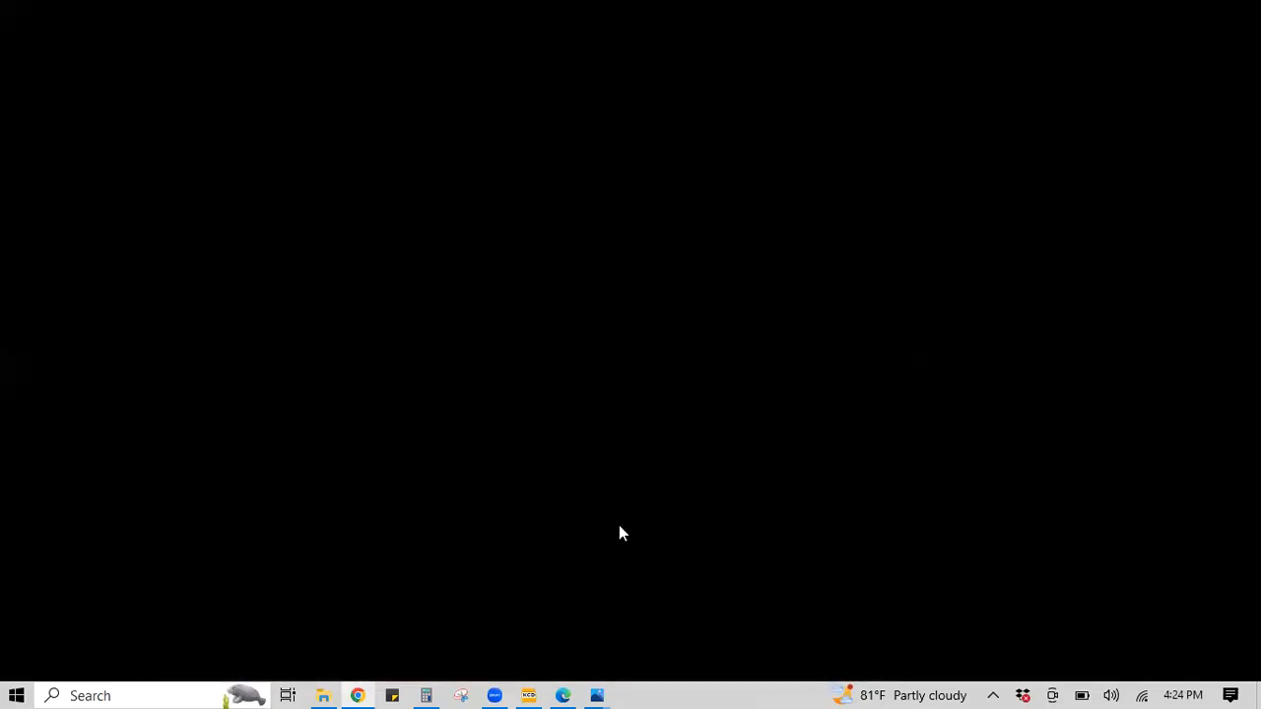
- Switch to the KCD design program, show the kitchenette in 3D, and open its texture settings
left_click(528, 696)
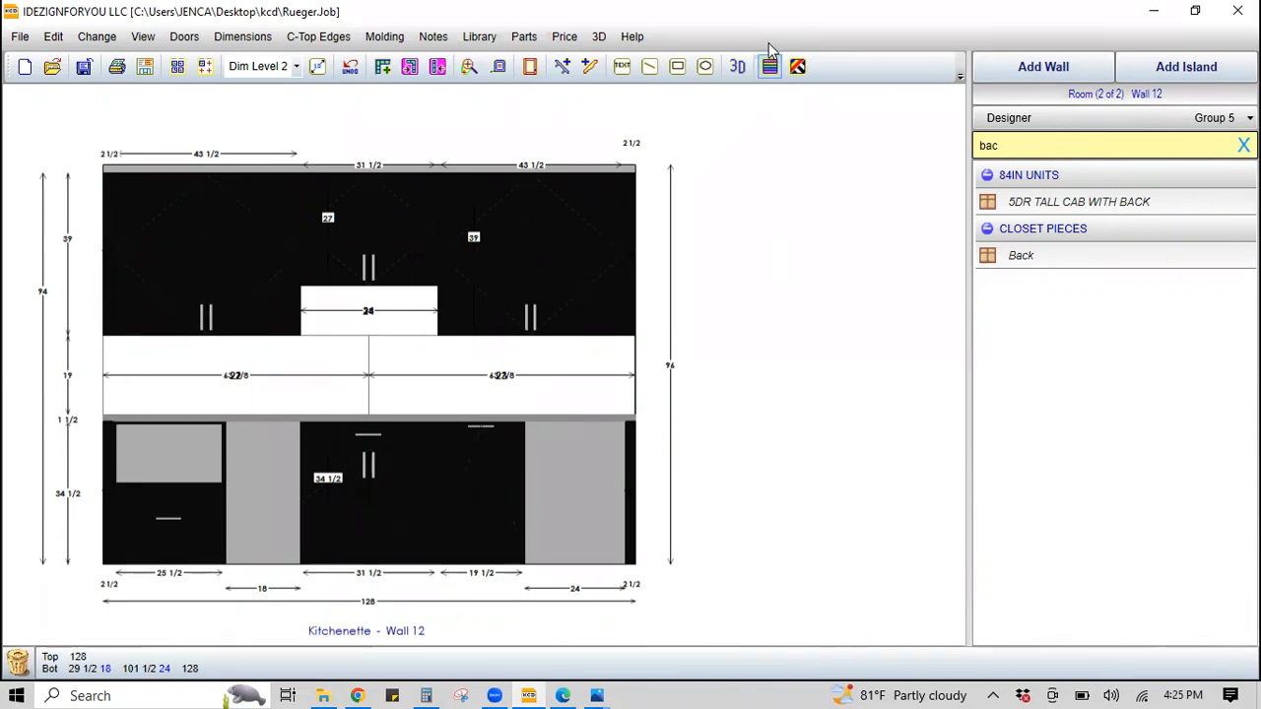
left_click(737, 66)
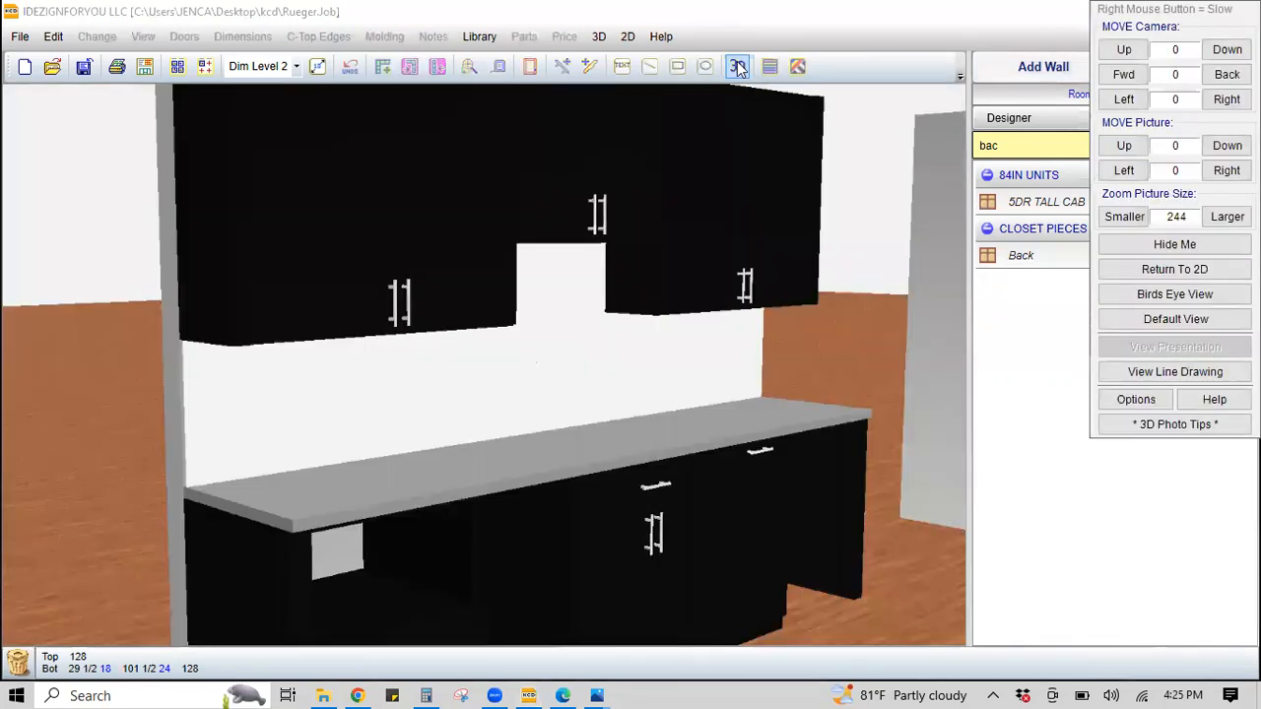
left_click(1136, 399)
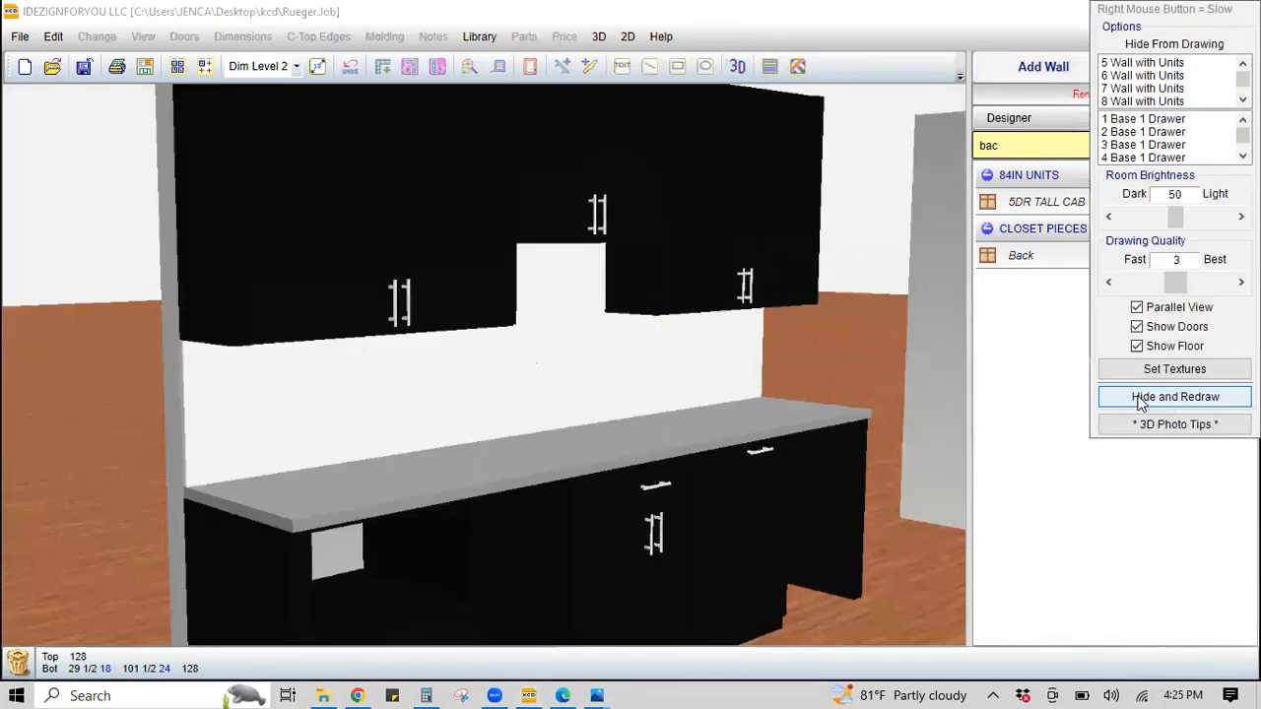
left_click(1148, 370)
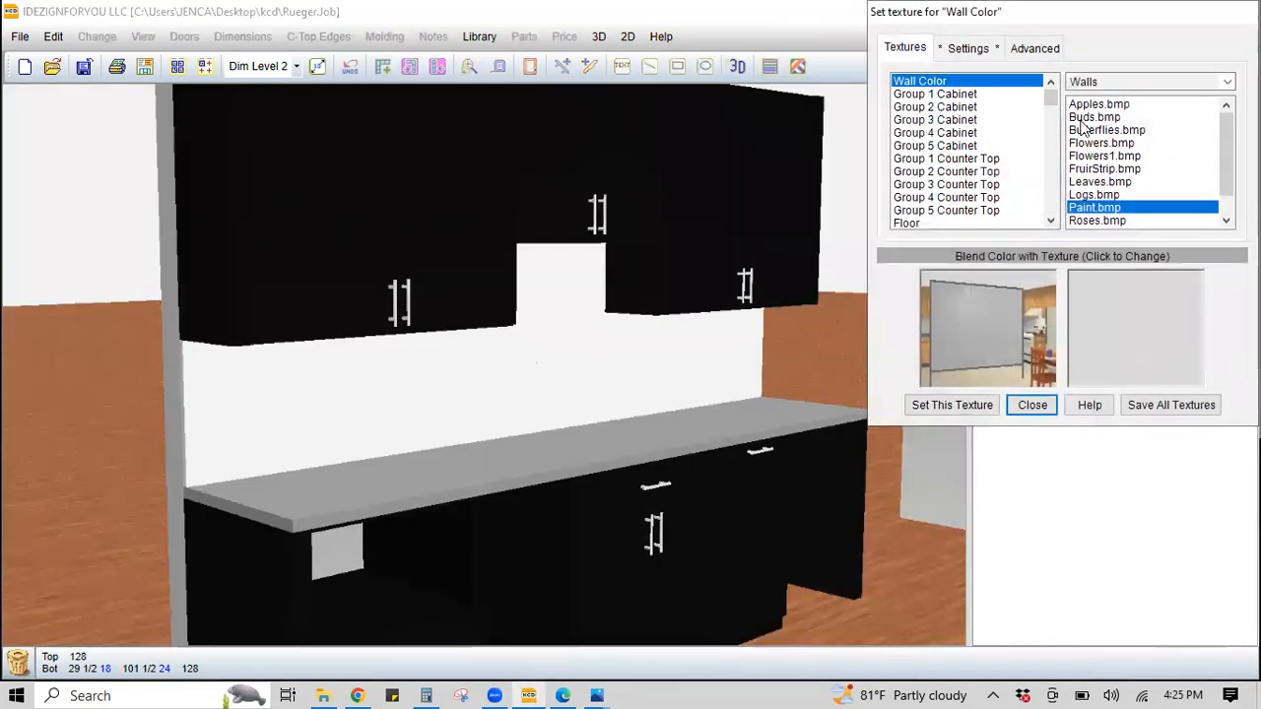
- Apply the Egger Chromix Silver .bmp texture from the Formica (R) category to the Group 3 Cabinet
left_click(916, 120)
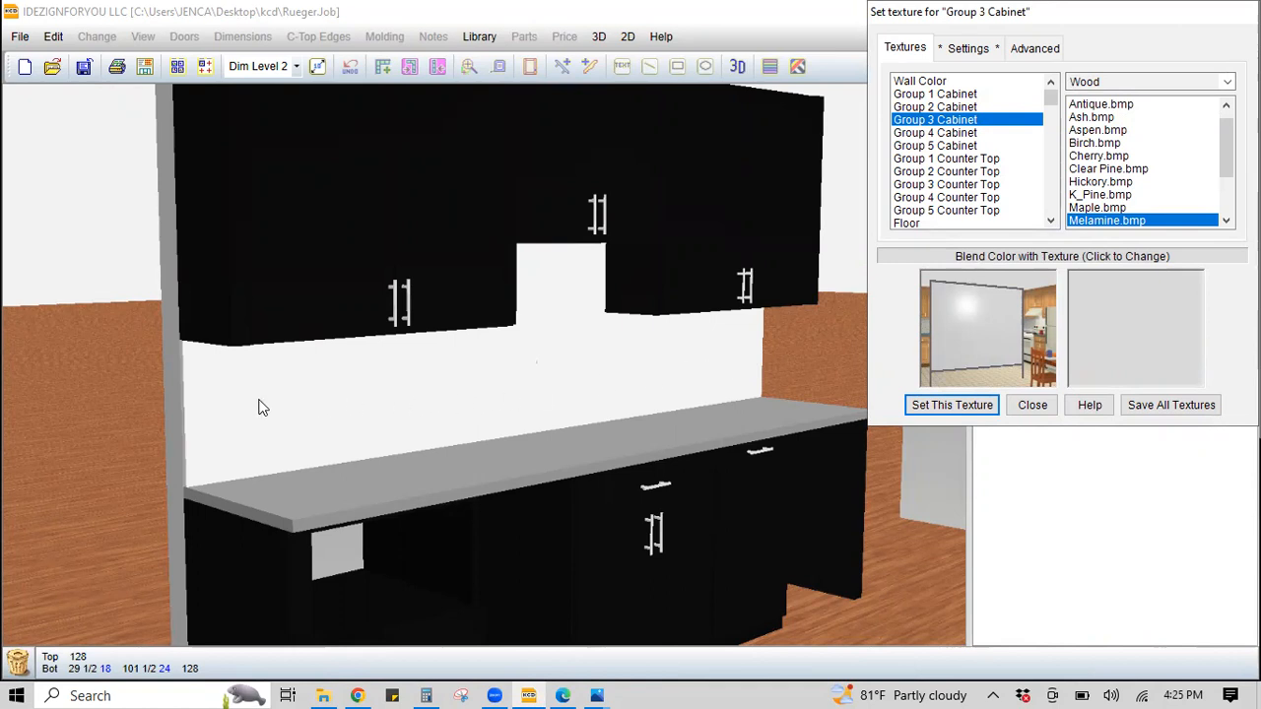
left_click(1126, 83)
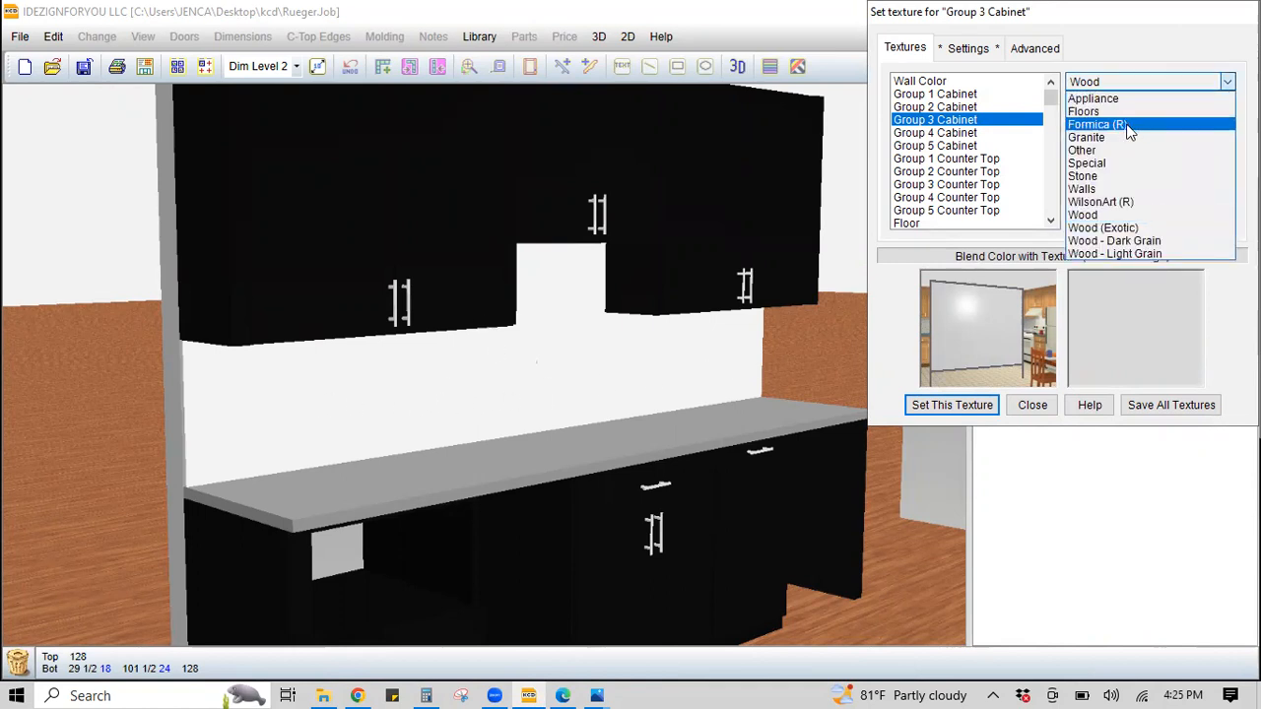
left_click(1129, 125)
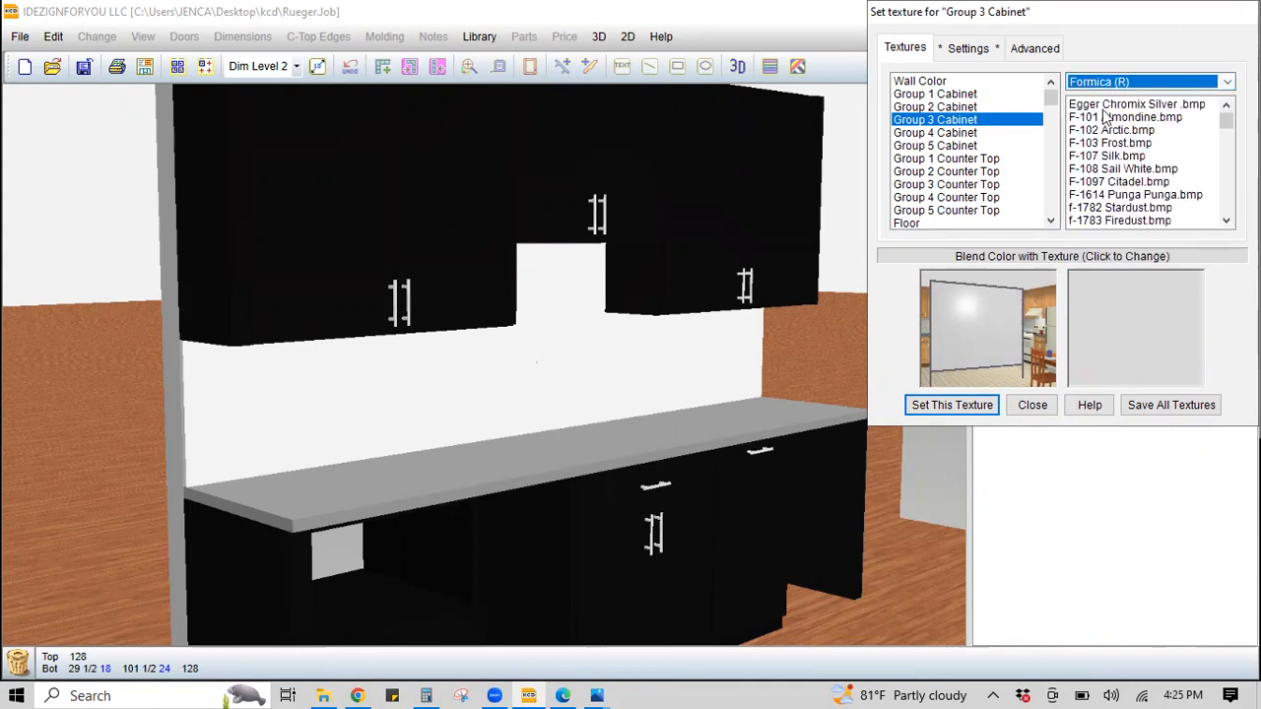
left_click(1123, 104)
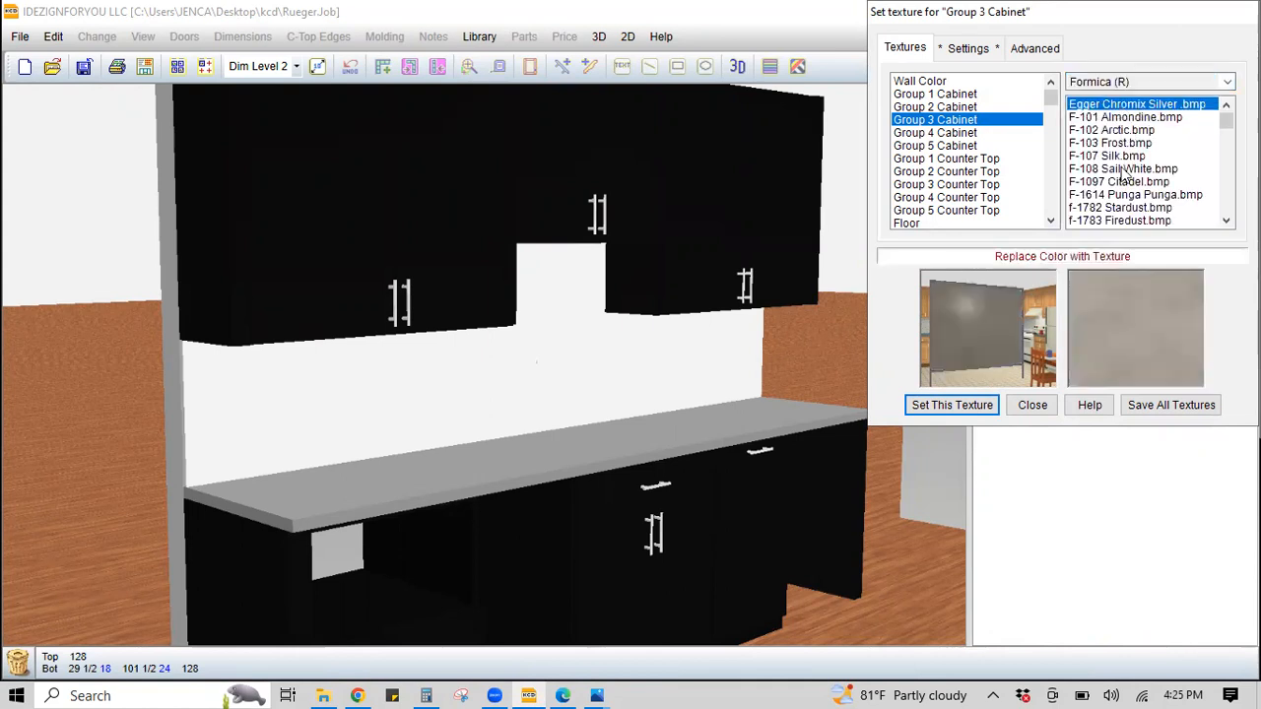
left_click(1100, 104)
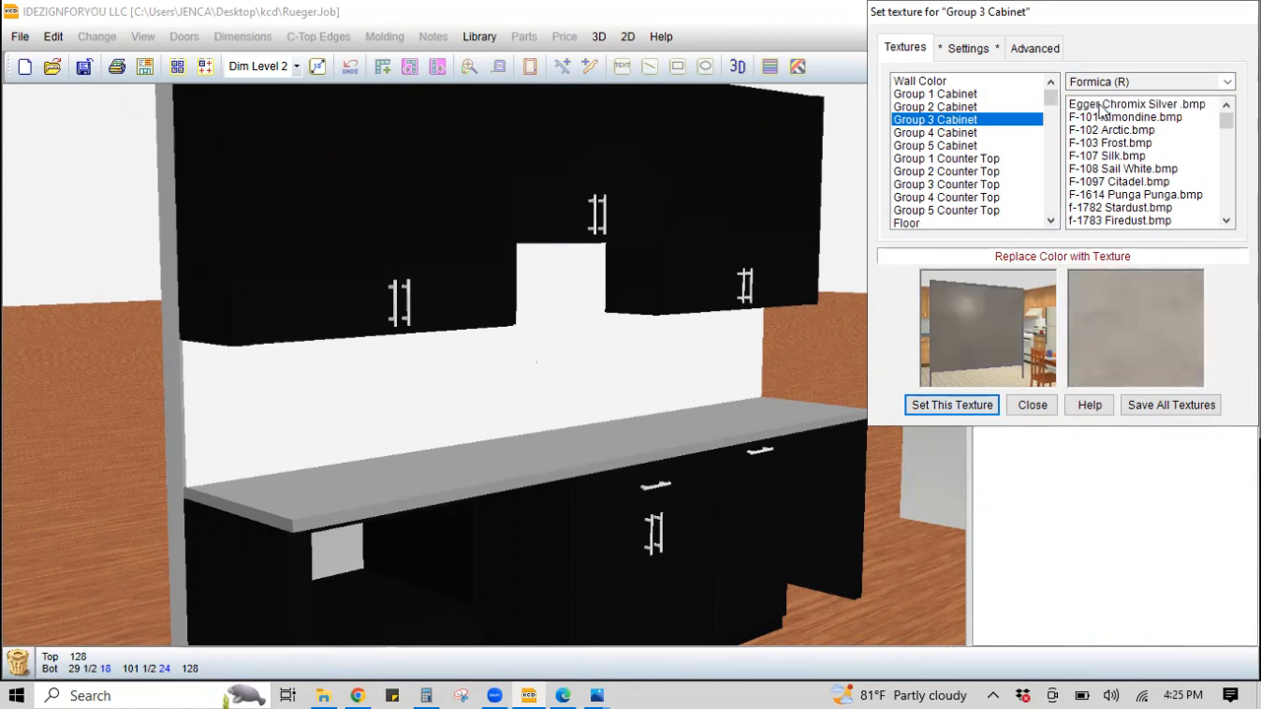
left_click(1100, 105)
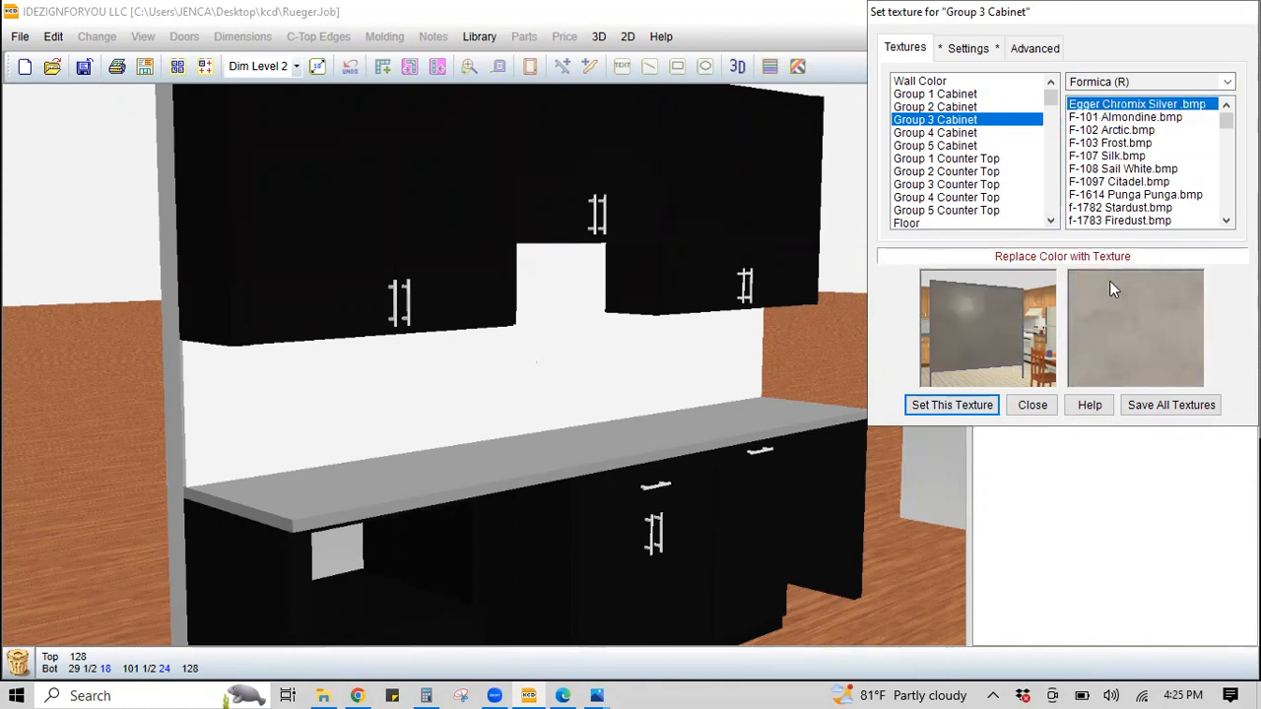
left_click(951, 405)
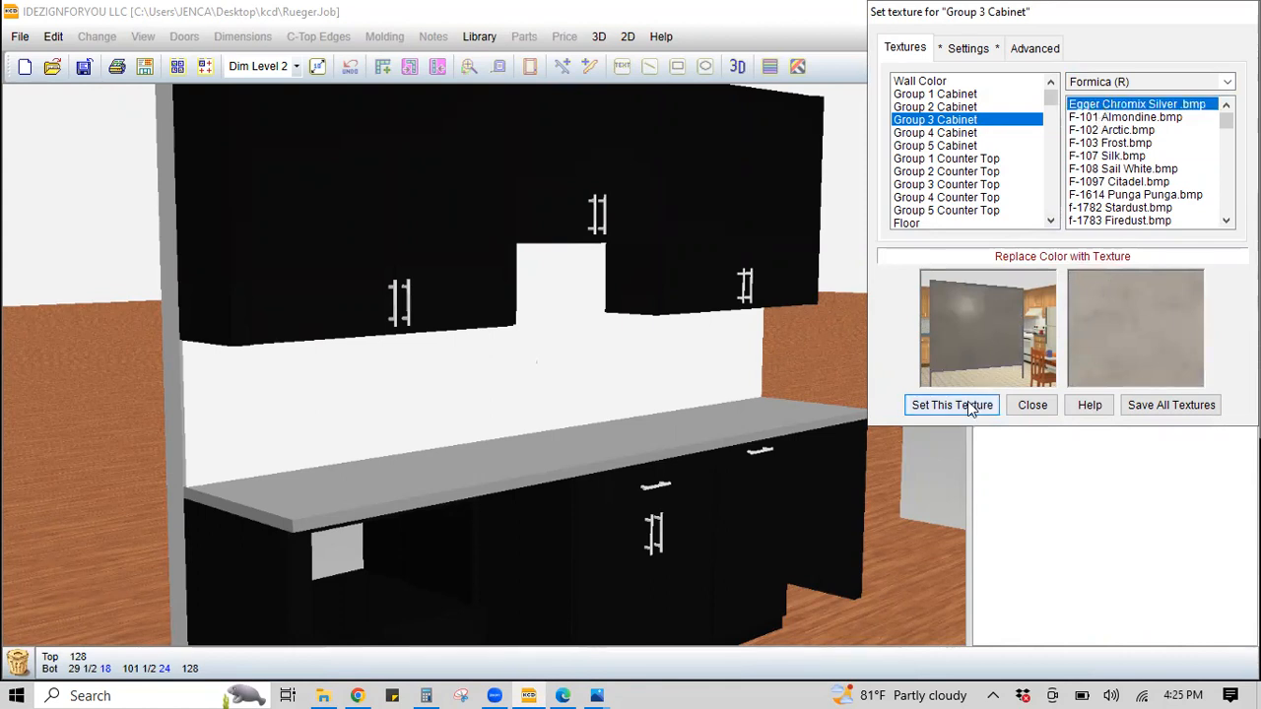
- Apply Egger Chromix Silver .bmp from the Formica (R) category to the Group 5 Counter Top, and leave the texture settings
left_click(926, 211)
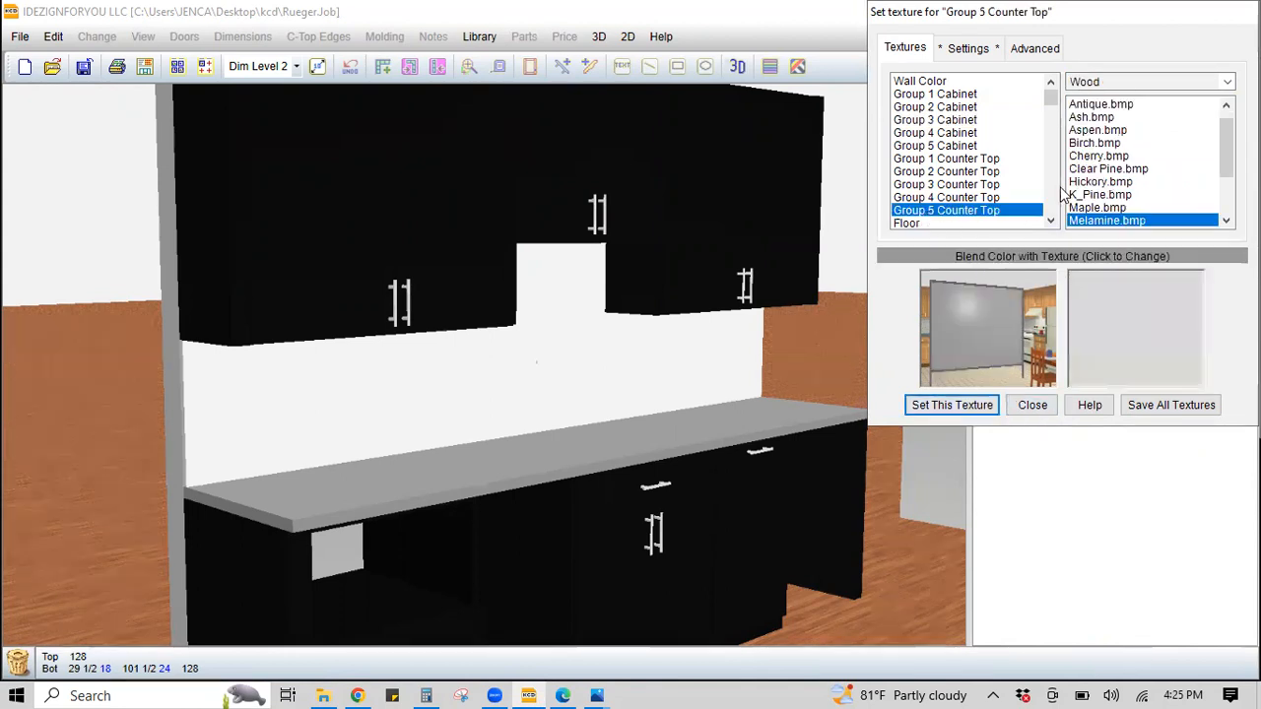
left_click(1096, 83)
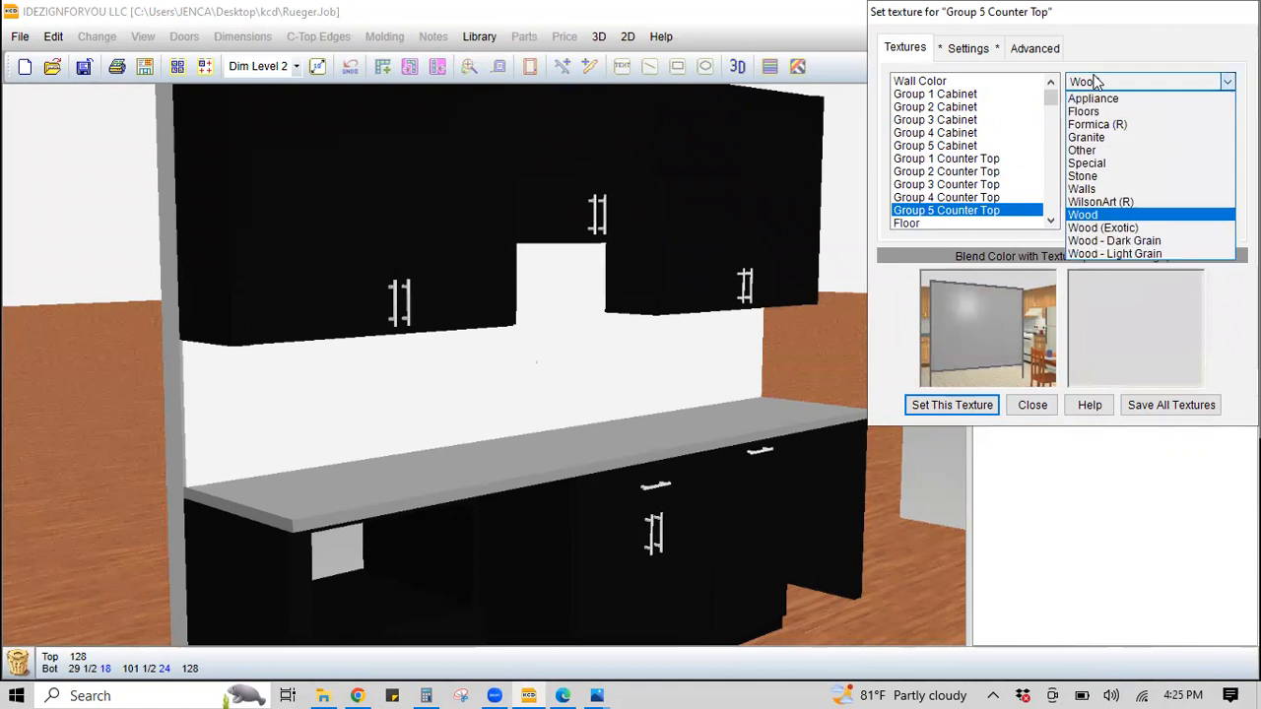
left_click(1096, 125)
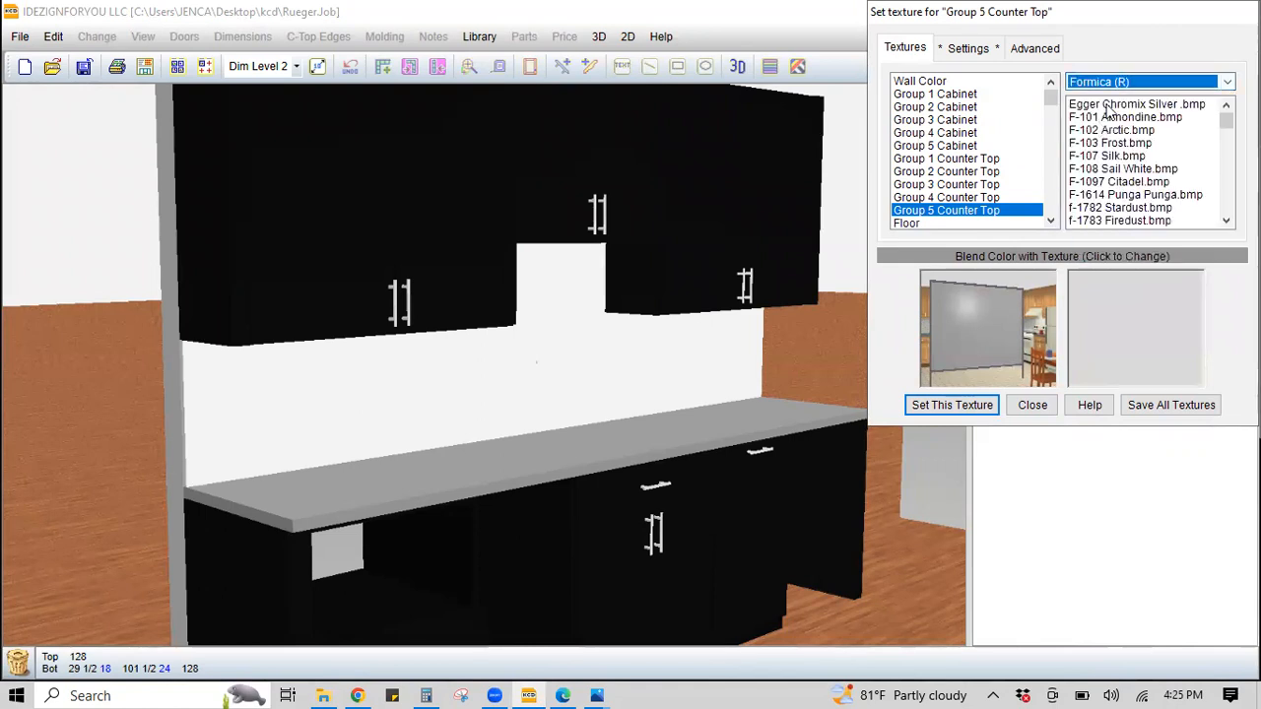
left_click(1118, 106)
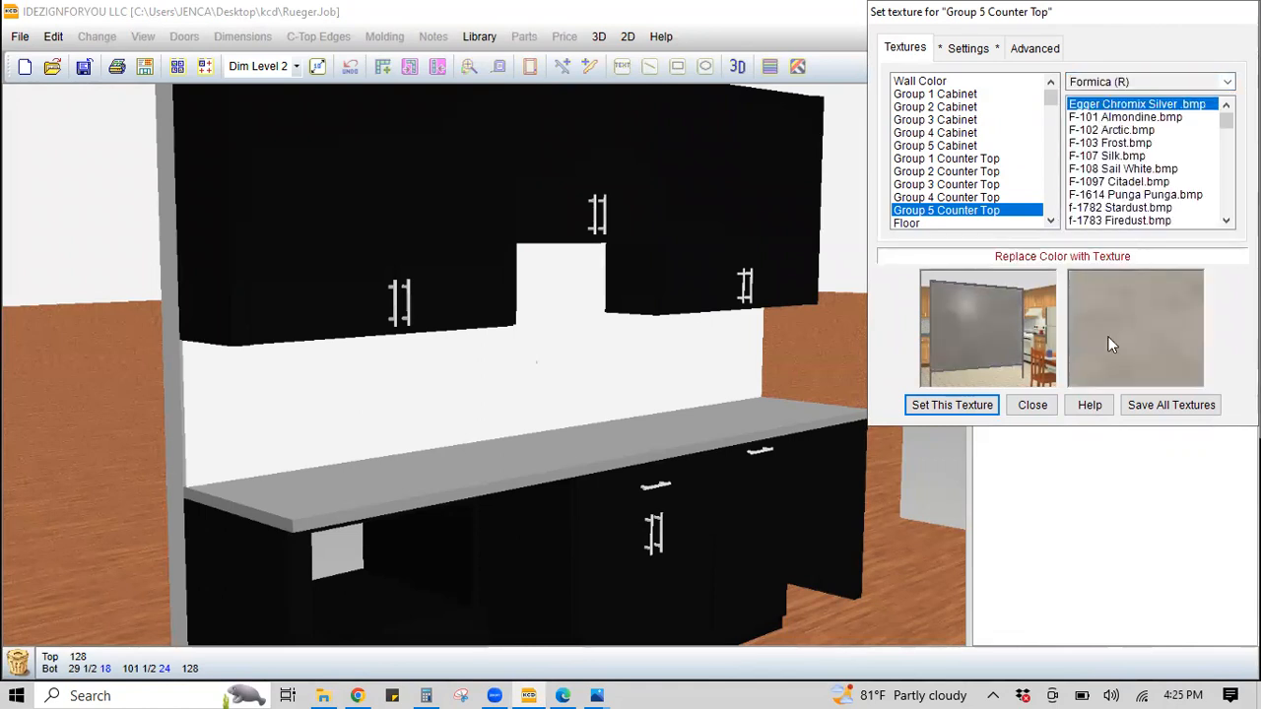
left_click(952, 406)
left_click(1032, 405)
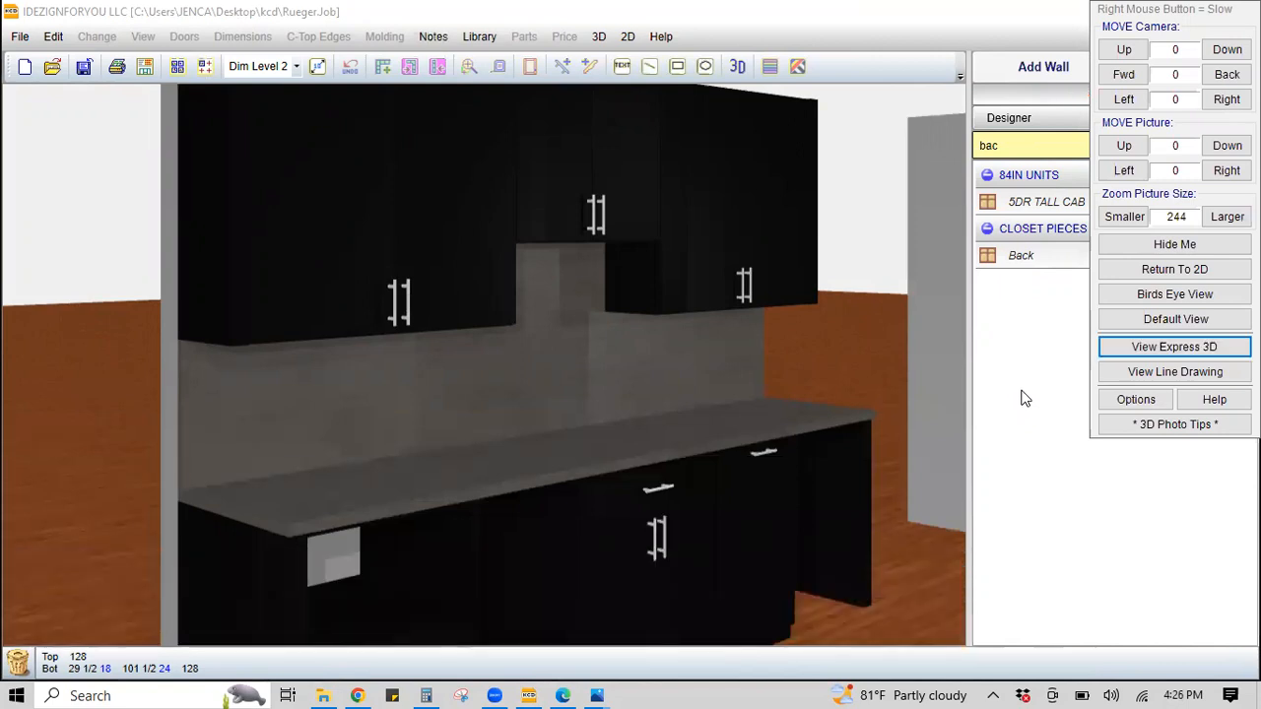
- Examine the retextured backsplash and countertops from different sides of the room in 3D
left_click_drag(764, 329, 296, 337)
left_click_drag(386, 463, 560, 422)
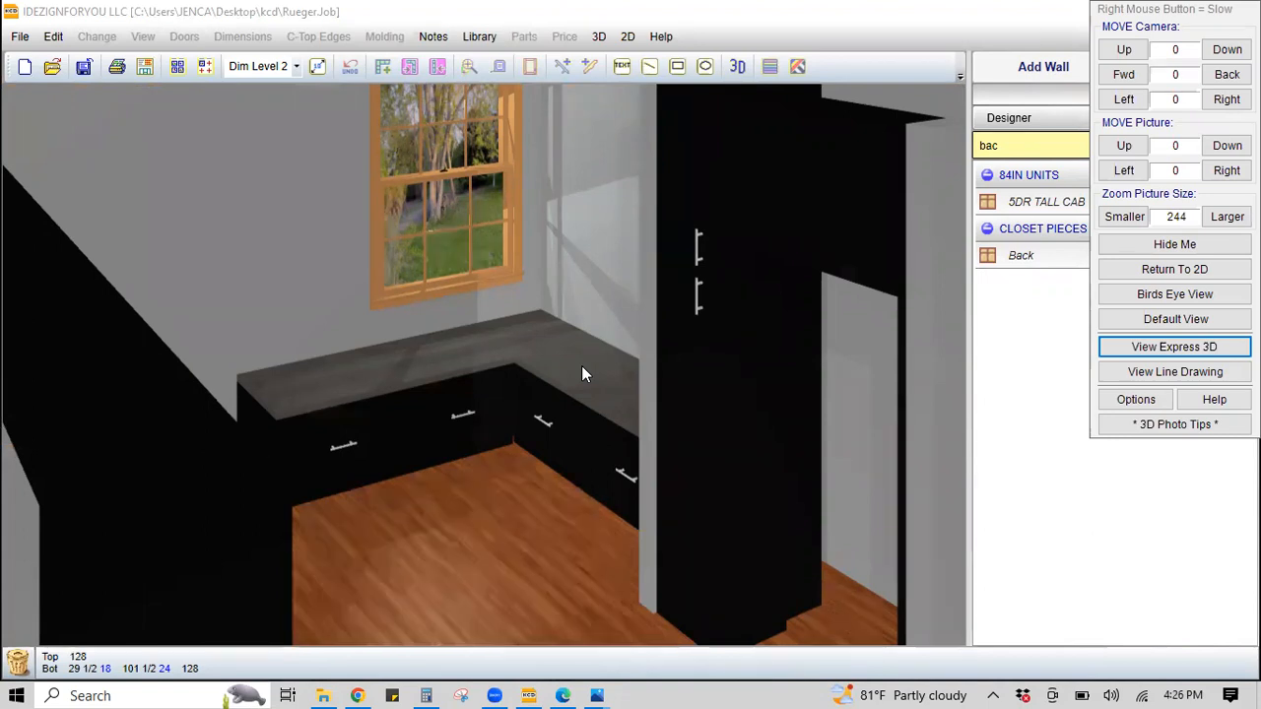
left_click_drag(499, 377, 753, 416)
scroll(753, 416, "down", 4)
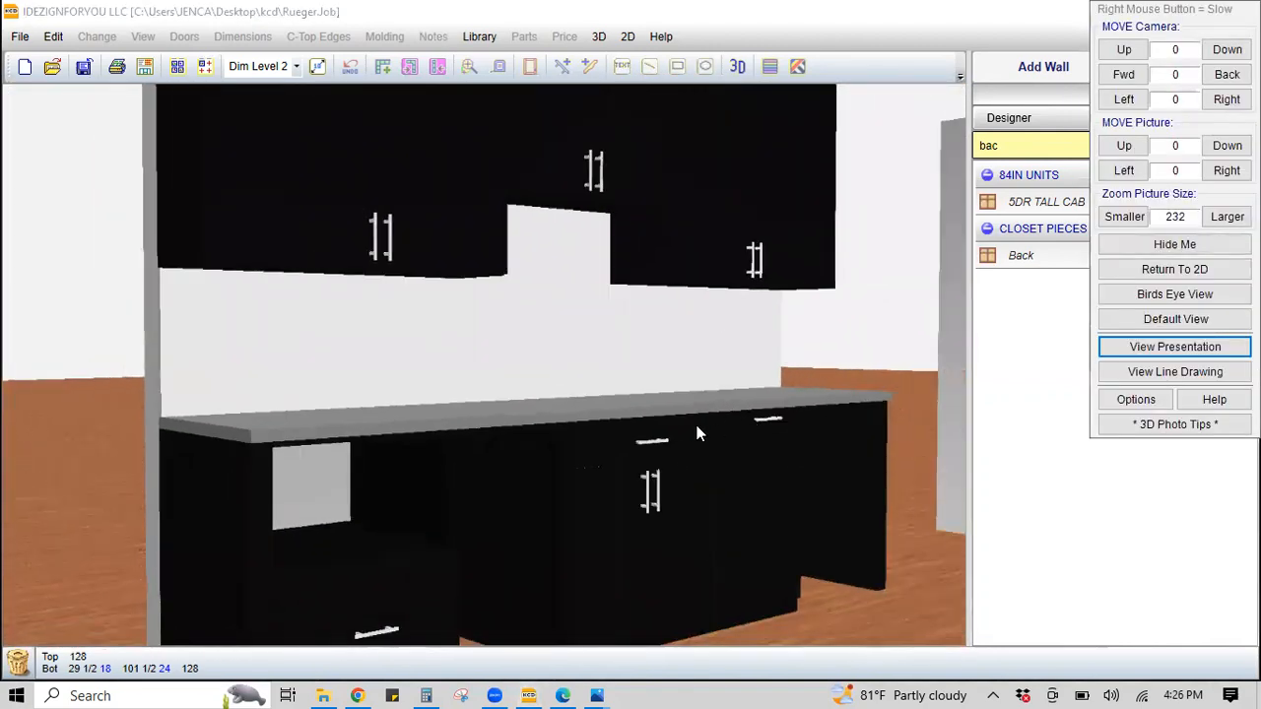